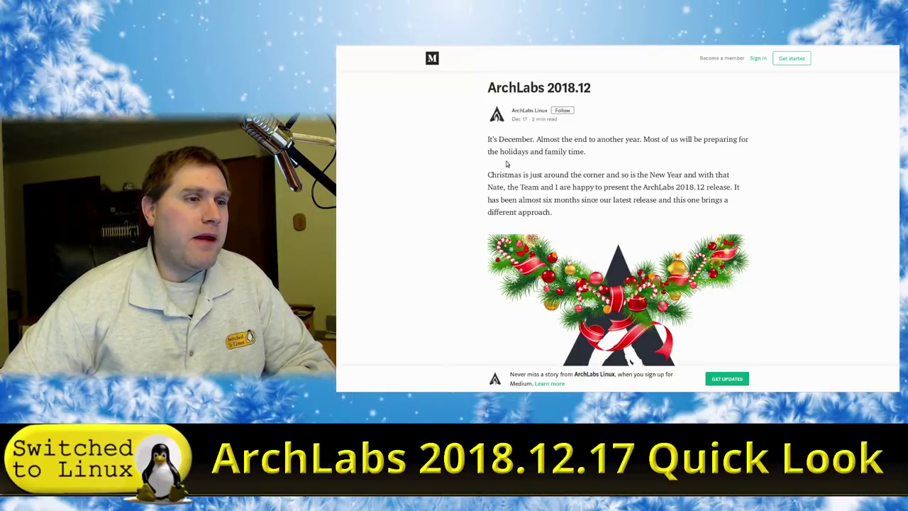
Scroll through the ArchLabs 2018.12 post, past the screenshot and change list, to the closing greetings.
scroll(584, 174, "down", 1)
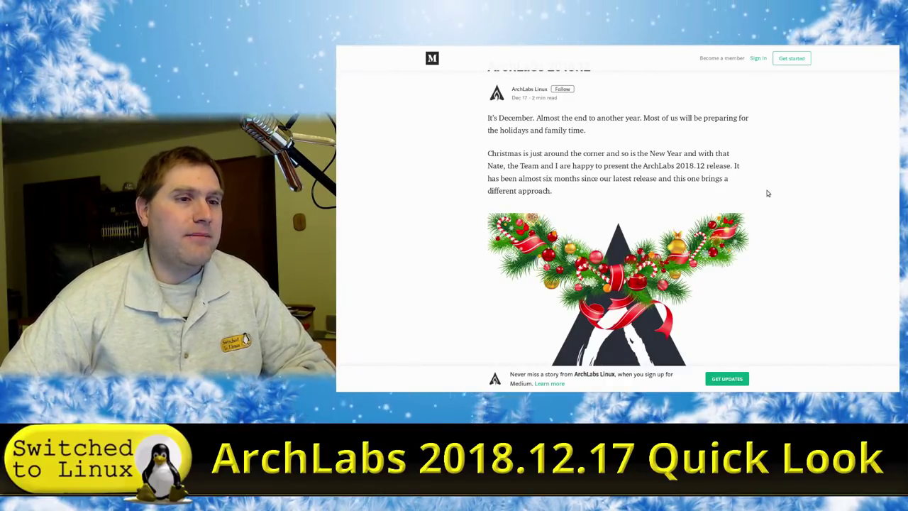
scroll(788, 195, "down", 4)
scroll(787, 197, "down", 3)
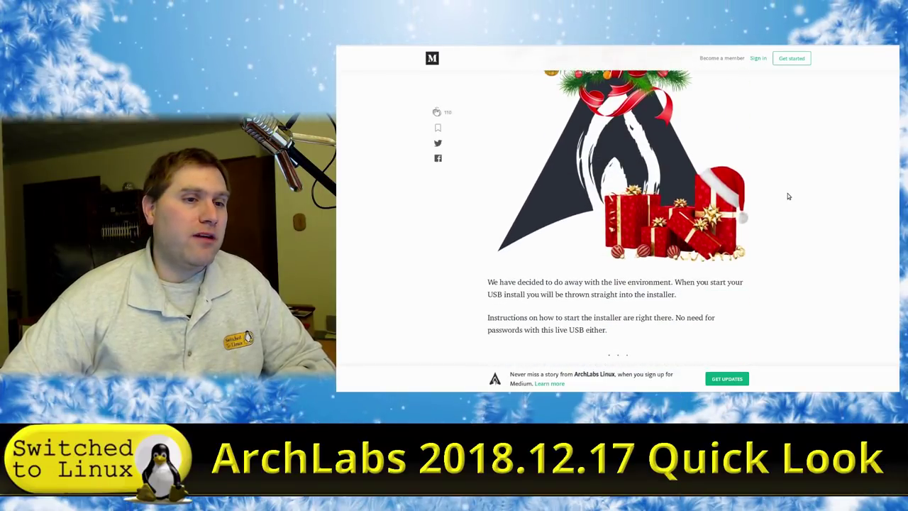
scroll(788, 197, "up", 4)
scroll(792, 198, "down", 2)
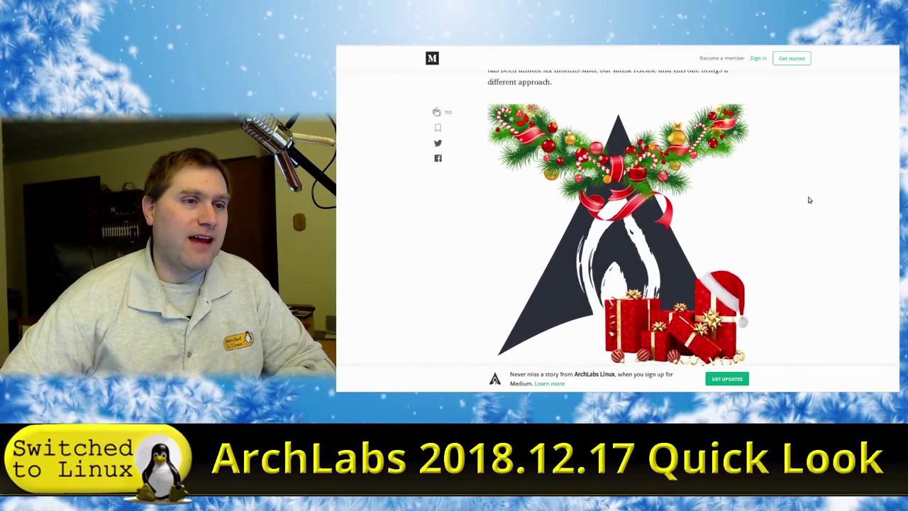
scroll(809, 200, "down", 2)
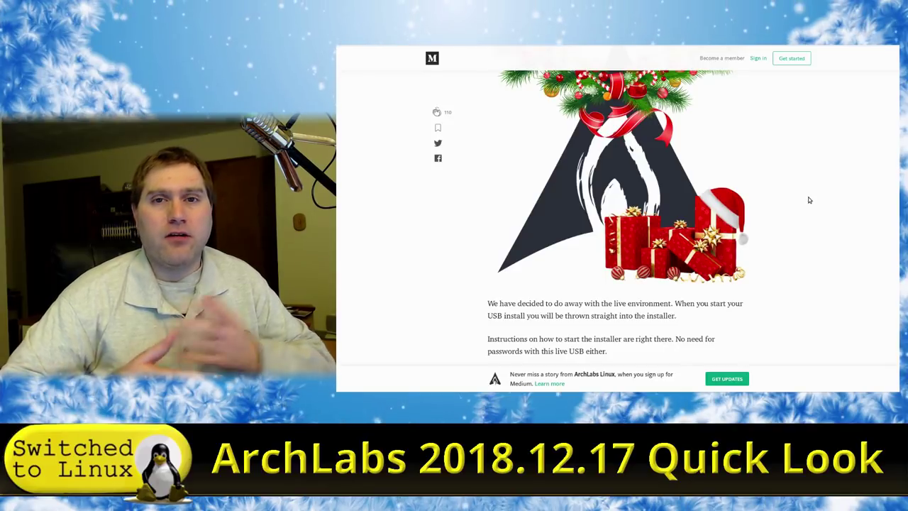
scroll(809, 200, "down", 2)
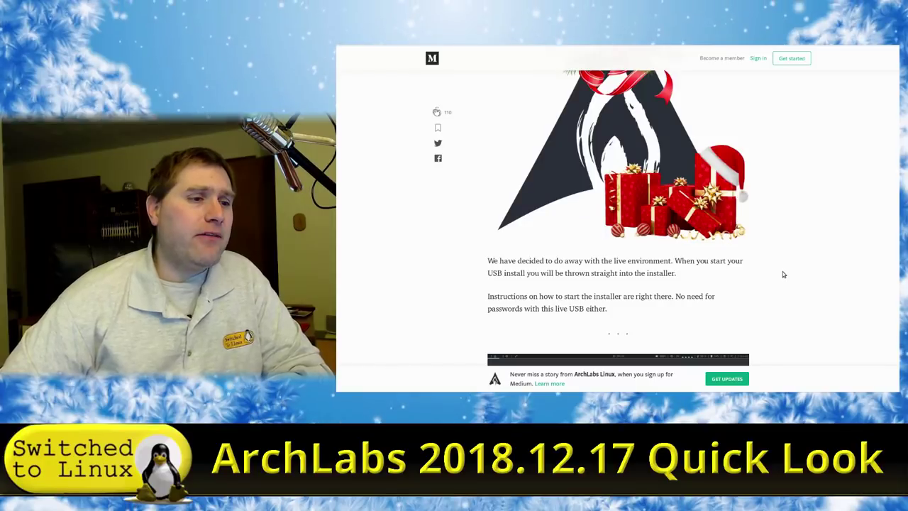
scroll(784, 275, "down", 1)
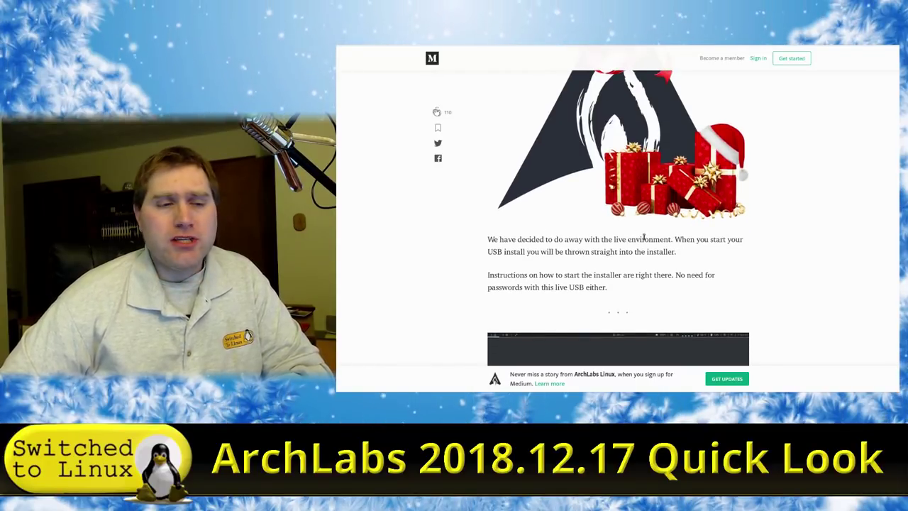
scroll(660, 241, "down", 1)
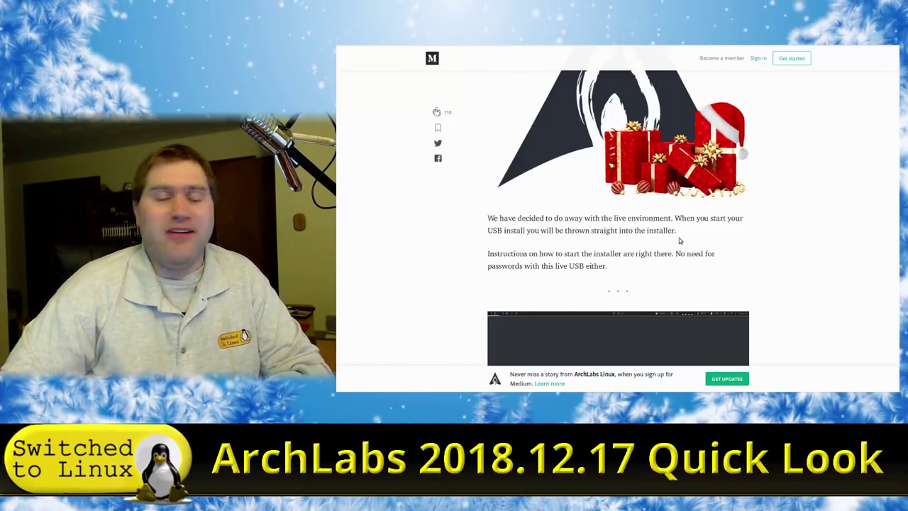
scroll(687, 244, "down", 1)
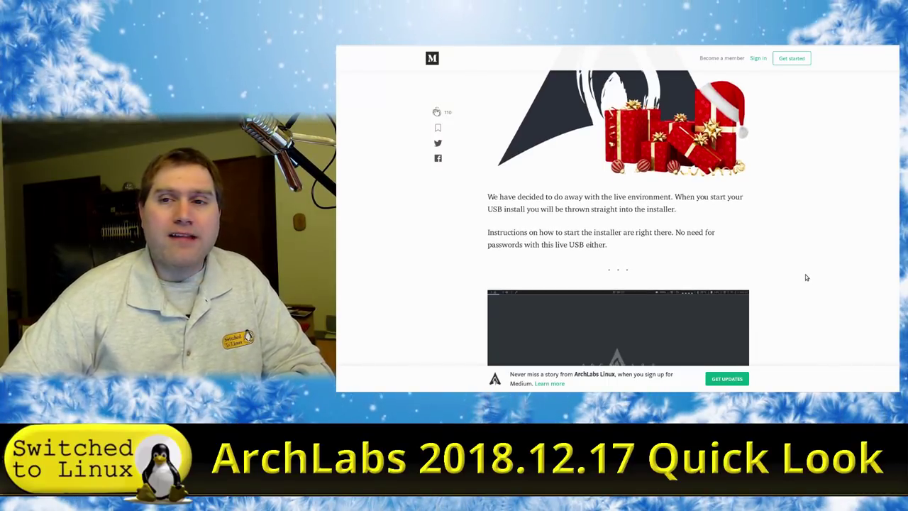
scroll(807, 278, "down", 3)
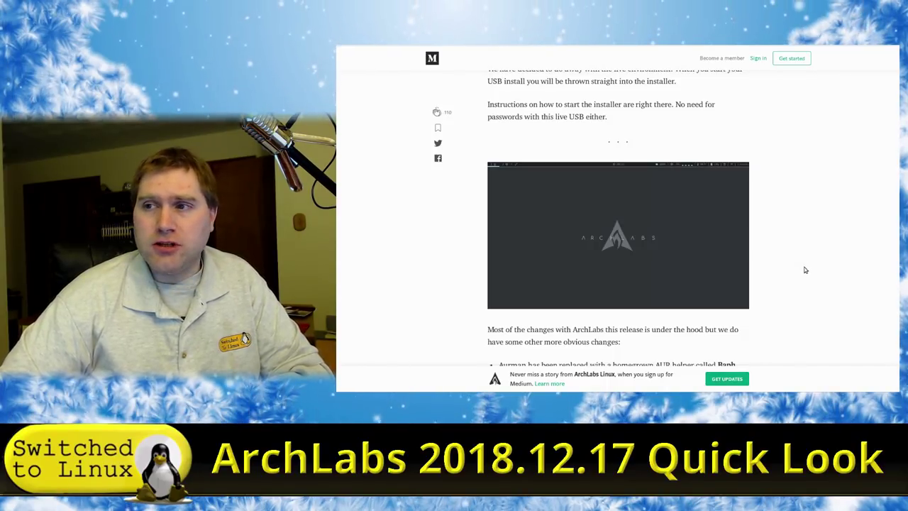
scroll(721, 228, "down", 3)
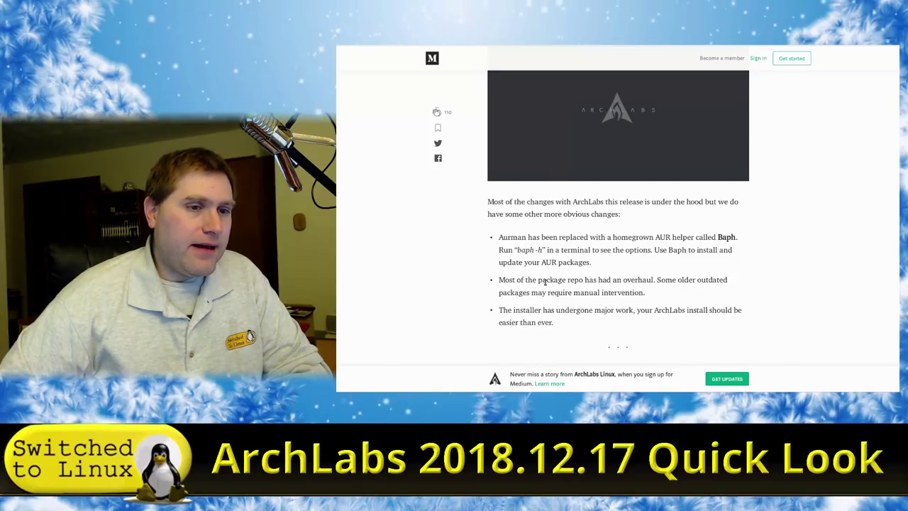
scroll(554, 269, "down", 1)
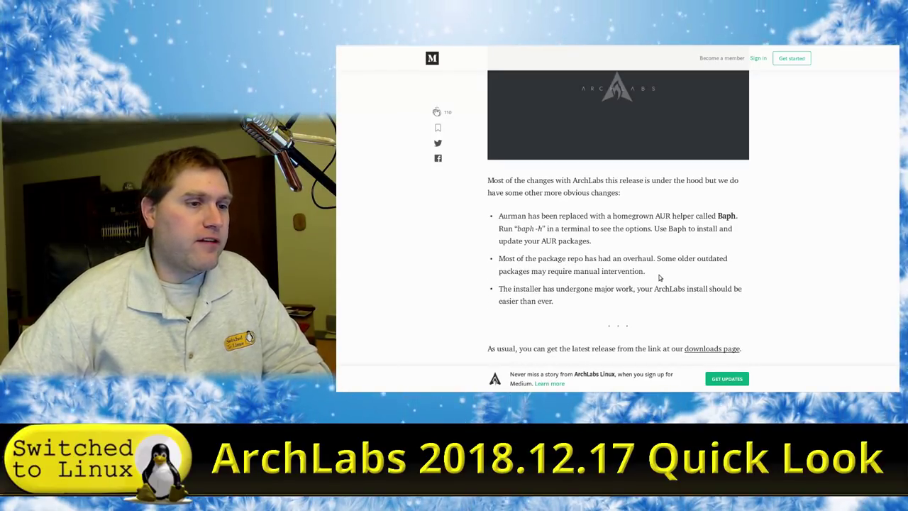
scroll(659, 277, "down", 1)
scroll(660, 278, "down", 2)
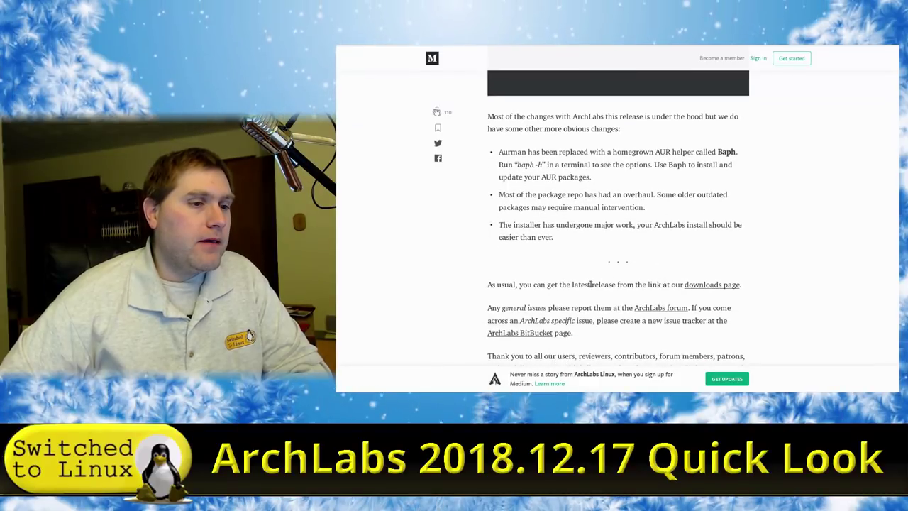
scroll(702, 261, "down", 2)
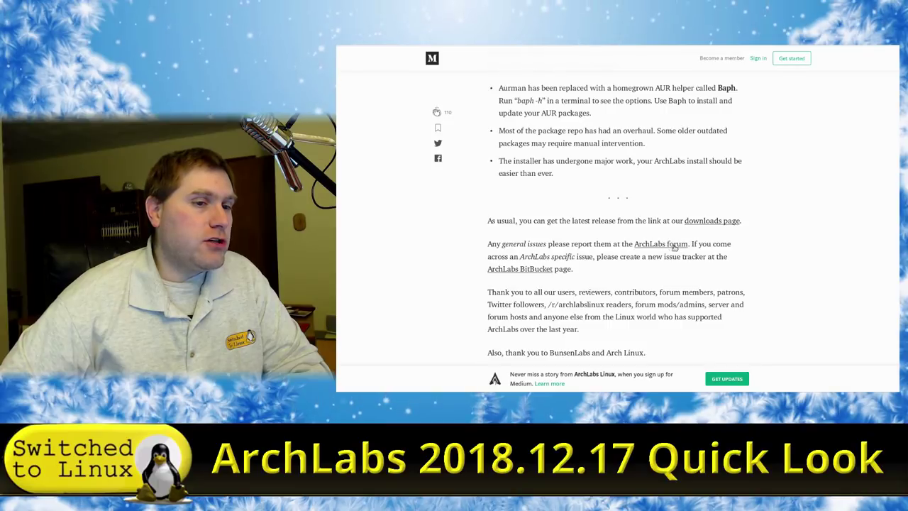
scroll(620, 274, "down", 1)
scroll(619, 274, "down", 6)
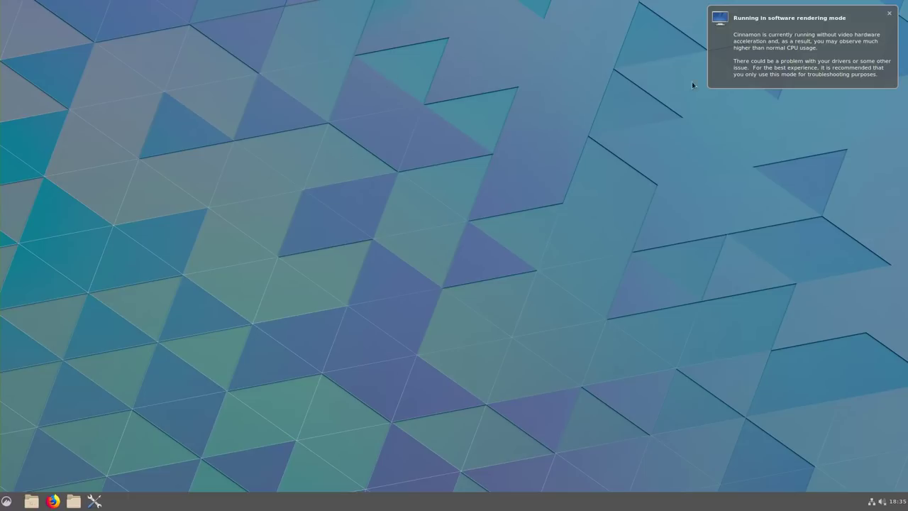
Dismiss the Cinnamon software-rendering notice.
left_click(890, 14)
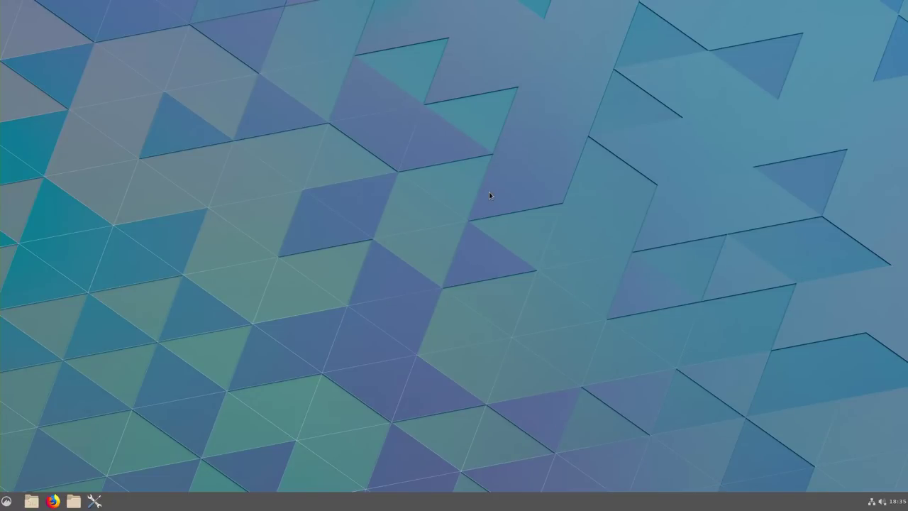
Search the Cinnamon menu for 'sys', which opens the Nemo file manager instead.
left_click(7, 501)
mouse_move(109, 287)
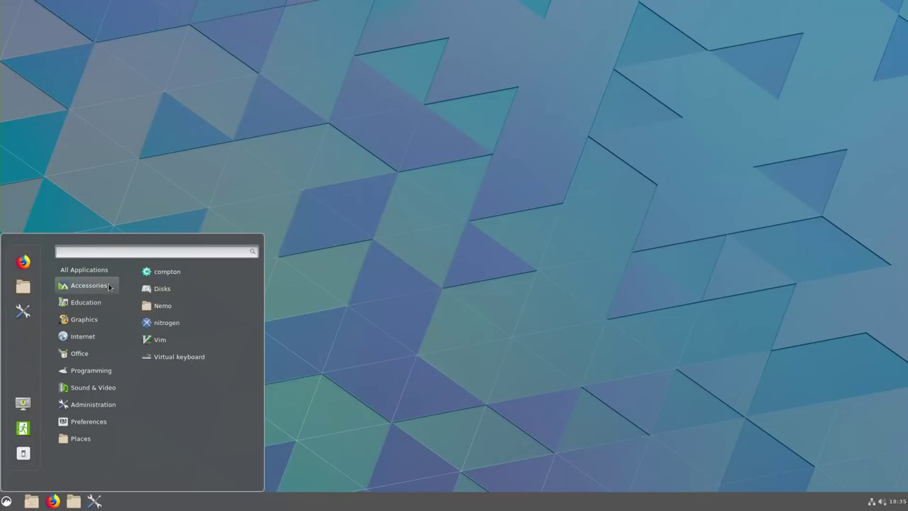
type("about")
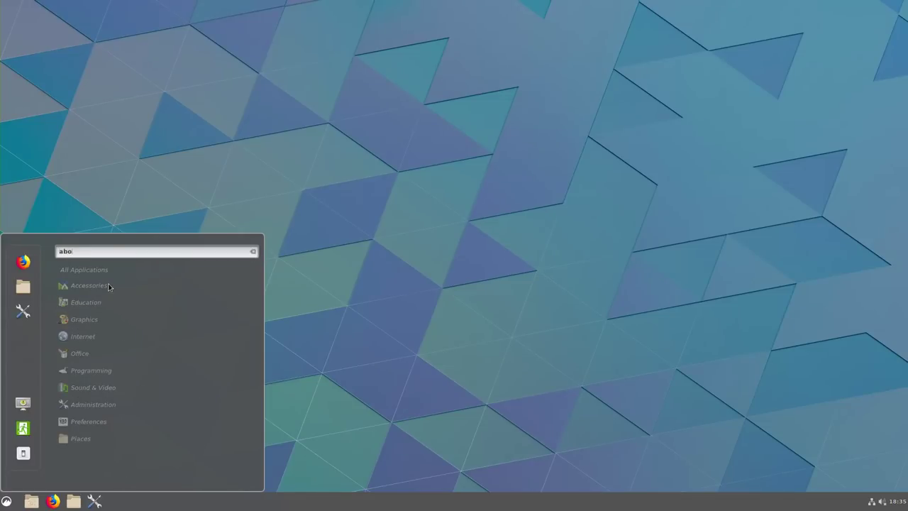
key("BackSpace")
key("BackSpace")
key("BackSpace")
key("BackSpace")
key("BackSpace")
type("sys")
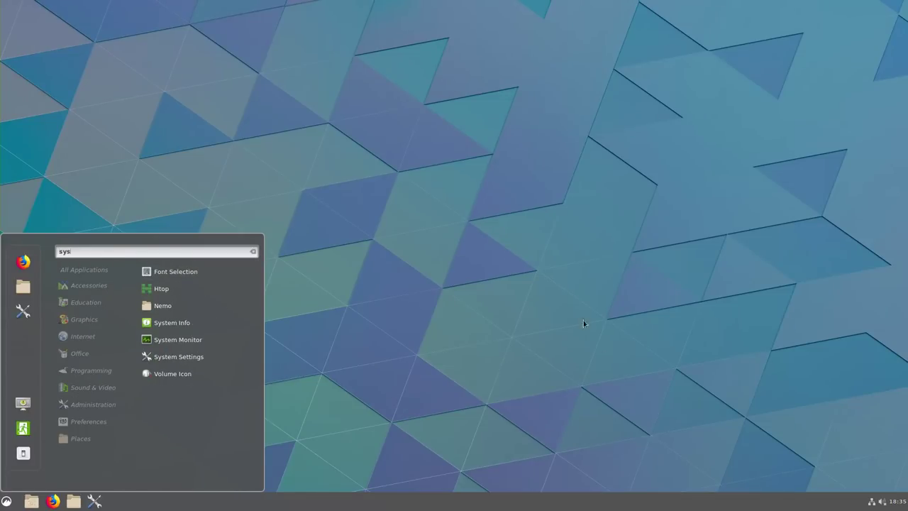
left_click(167, 306)
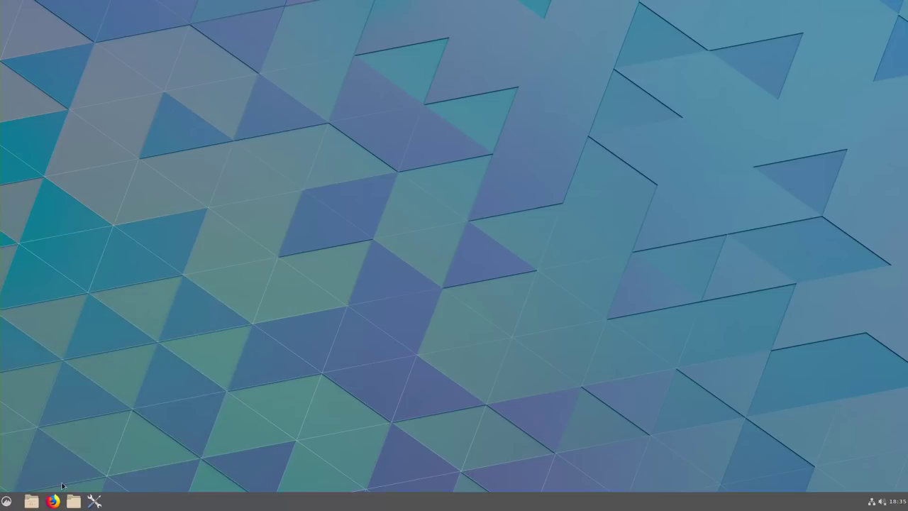
Close Nemo and search the menu again for 'sys' to reach System Info.
left_click(631, 121)
key("super")
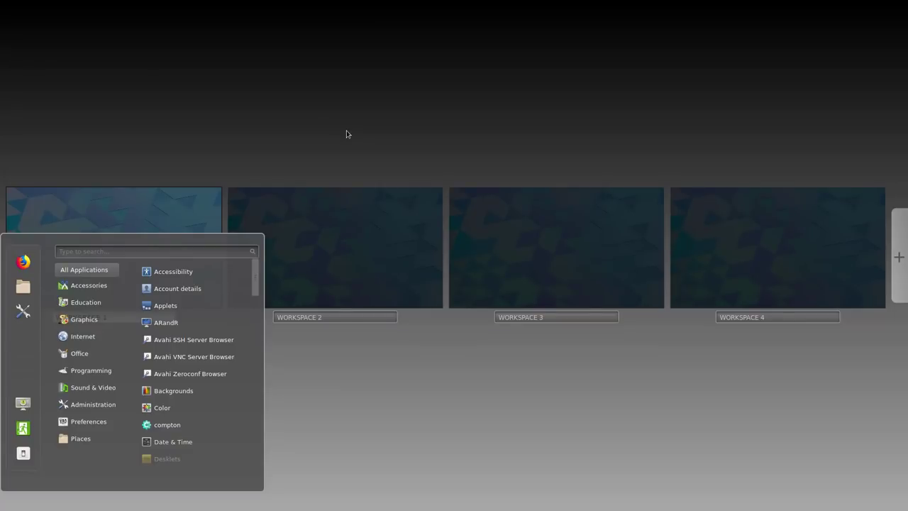
left_click(124, 254)
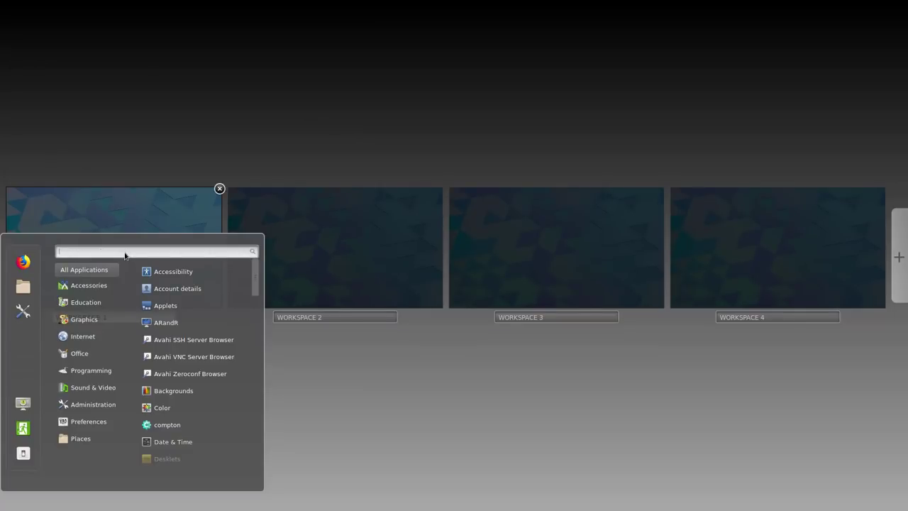
type("abcd")
key("BackSpace")
key("BackSpace")
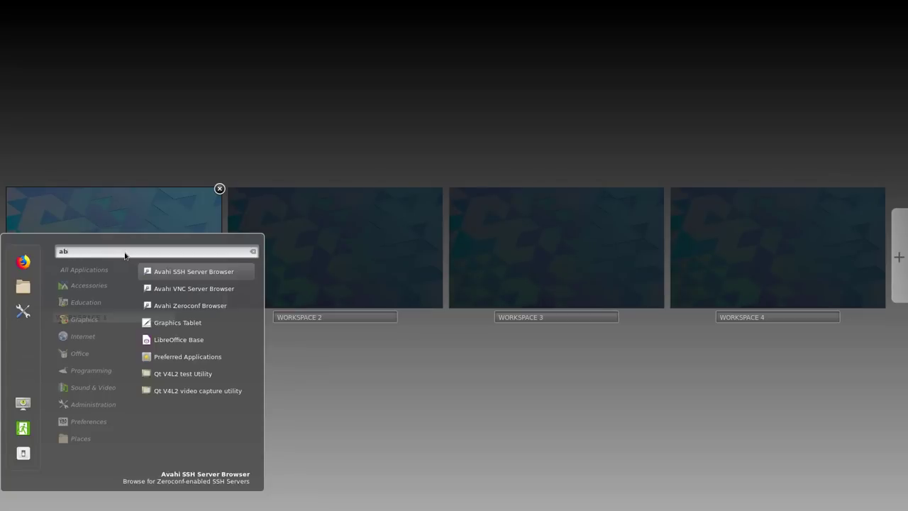
key("BackSpace")
key("BackSpace")
type("sys")
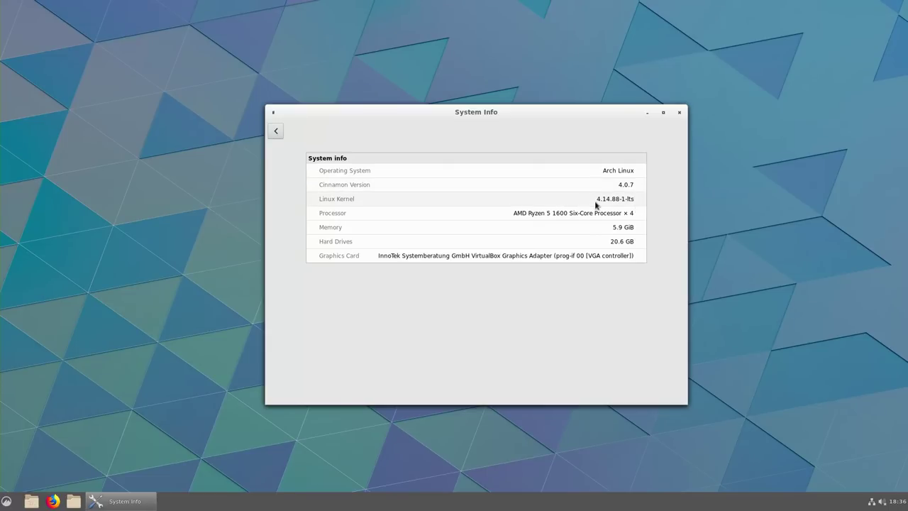
Highlight the 4.14.88-1-lts kernel value, then go back to the System Settings overview.
left_click_drag(600, 200, 643, 199)
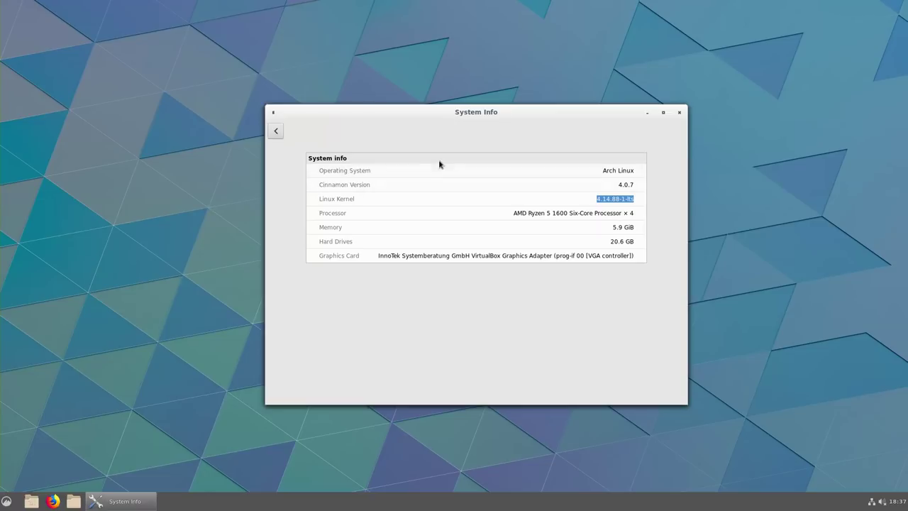
left_click(276, 131)
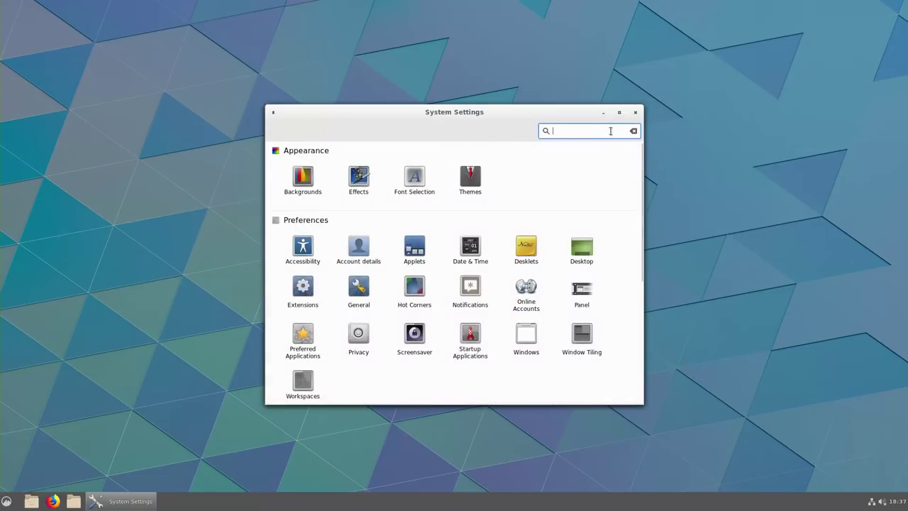
Close the System Settings window.
left_click(635, 113)
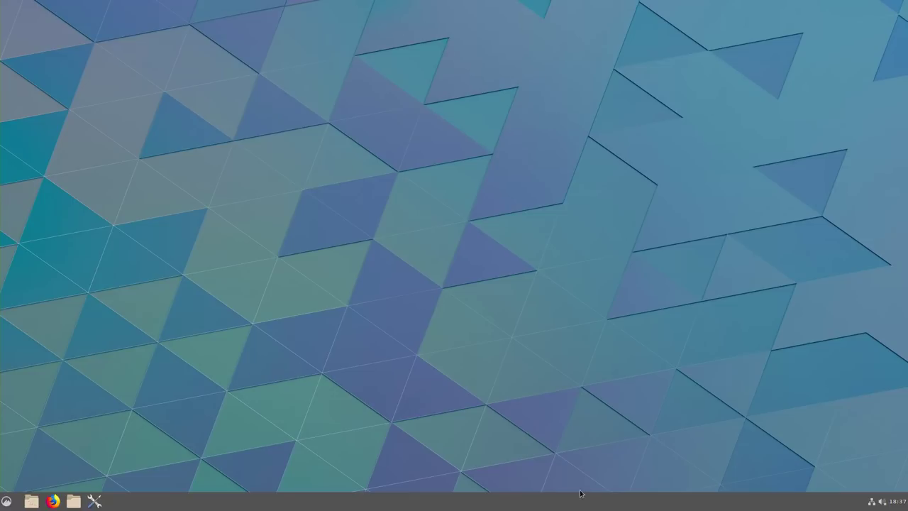
Browse the Office and Accessories apps in the Cinnamon menu.
left_click(6, 502)
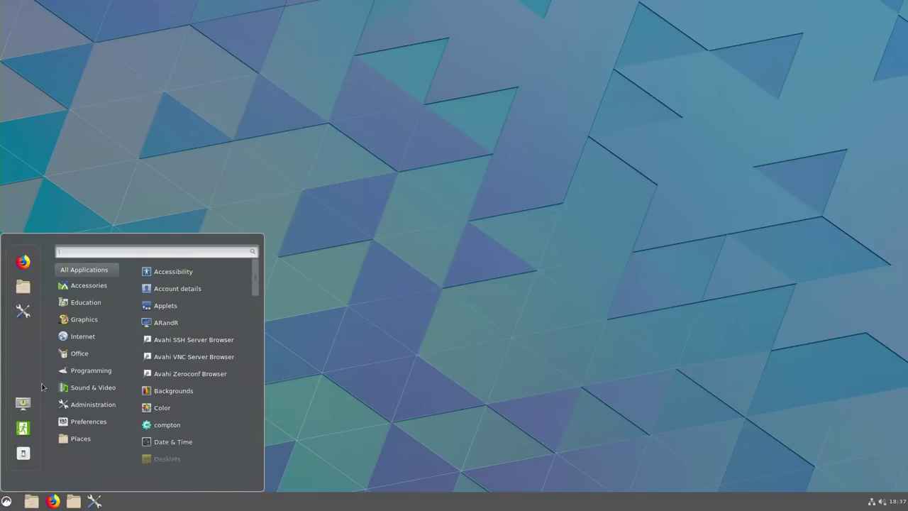
left_click(79, 354)
left_click(74, 284)
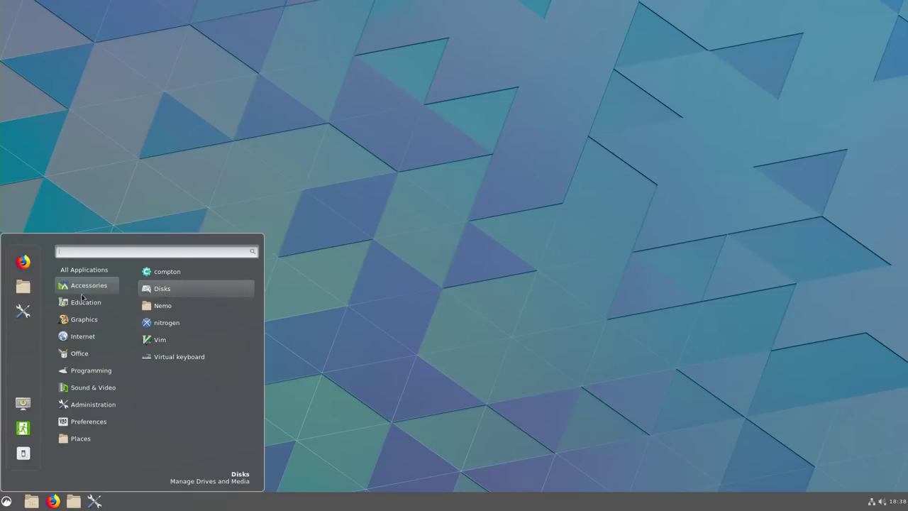
mouse_move(79, 304)
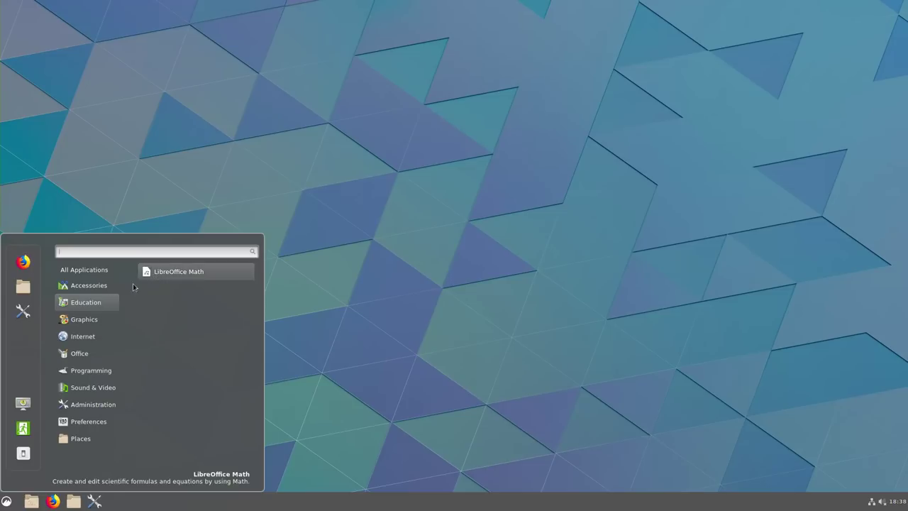
mouse_move(84, 323)
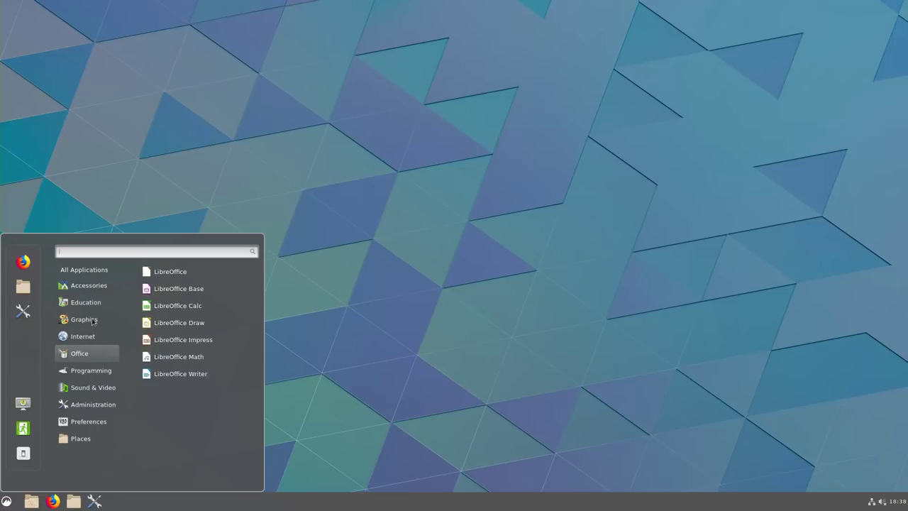
mouse_move(77, 338)
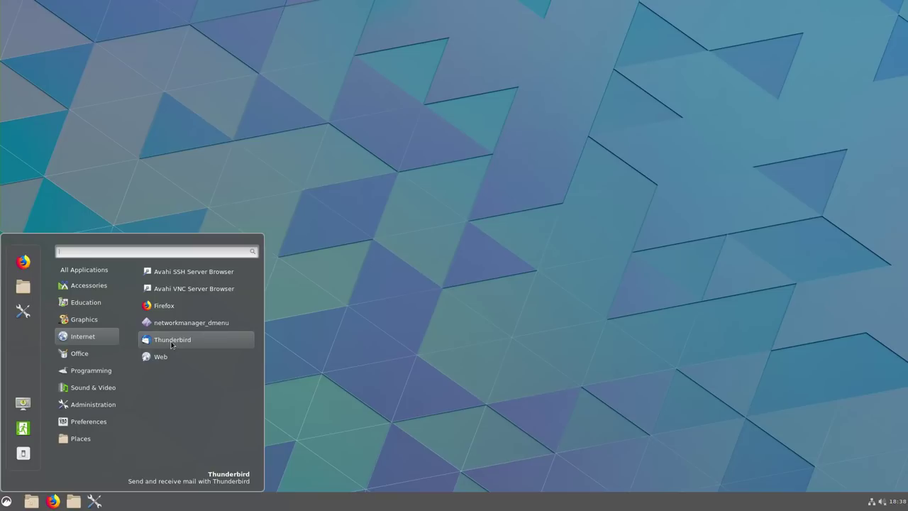
left_click(80, 354)
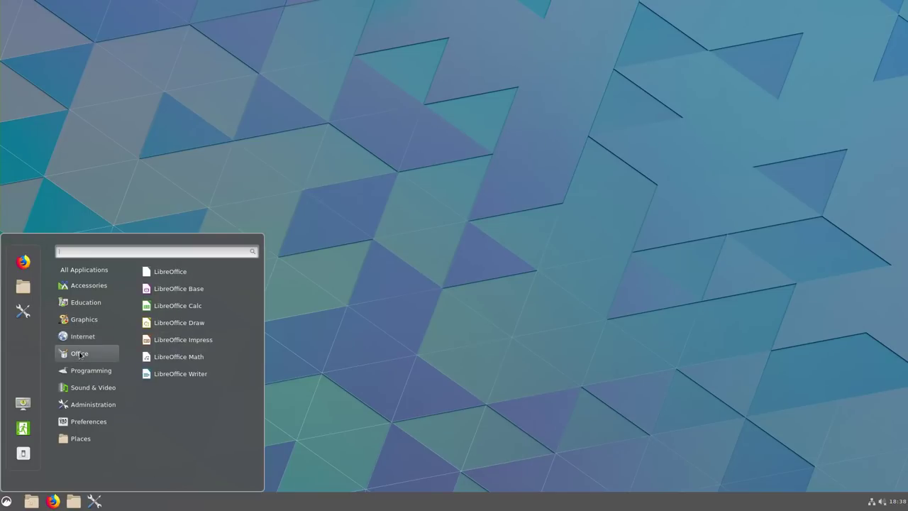
Browse the Programming, Sound & Video, Administration and Preferences apps, then close the menu.
left_click(83, 372)
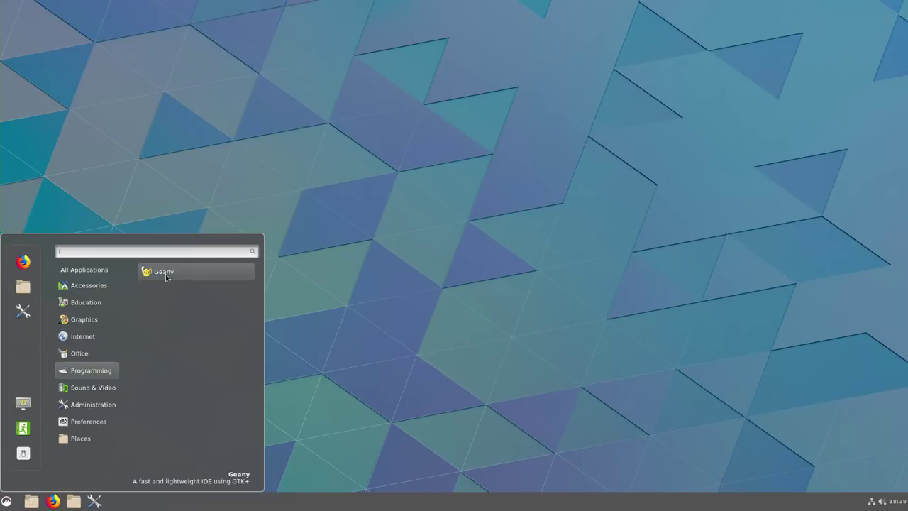
left_click(85, 388)
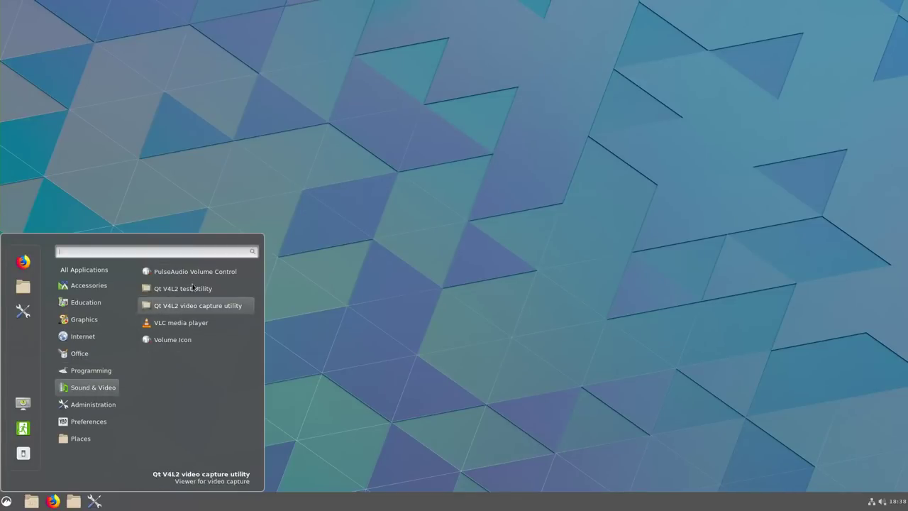
left_click(90, 405)
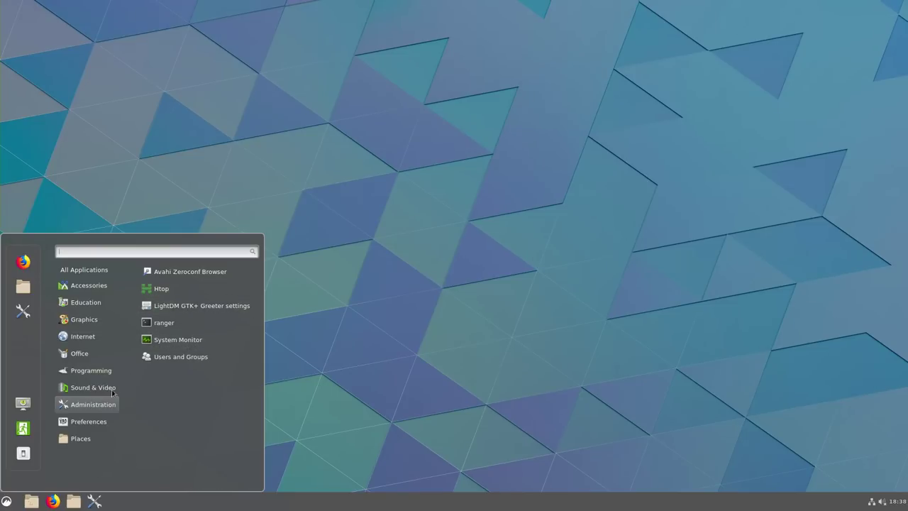
left_click(90, 422)
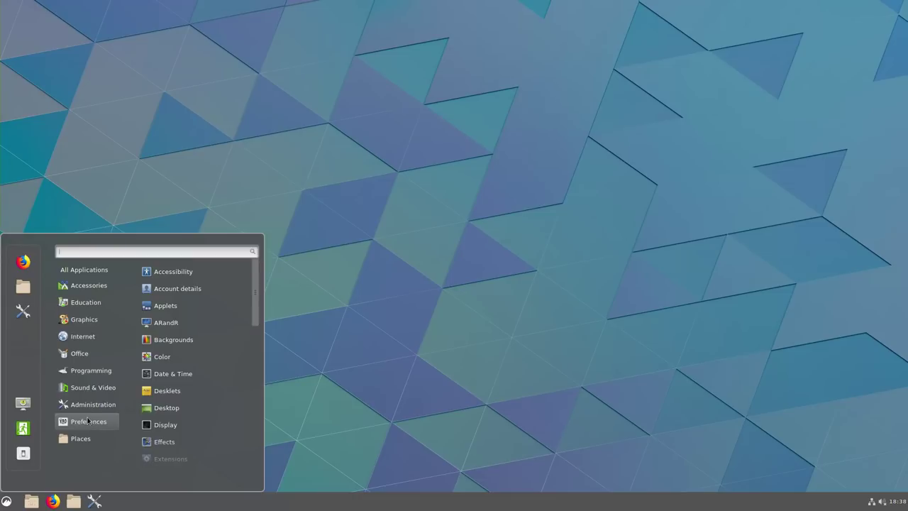
scroll(170, 323, "down", 2)
mouse_move(97, 437)
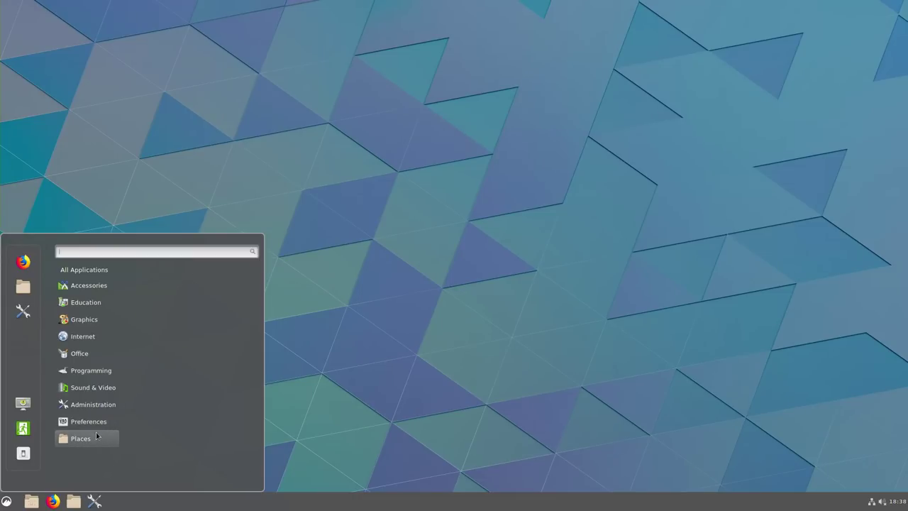
mouse_move(91, 285)
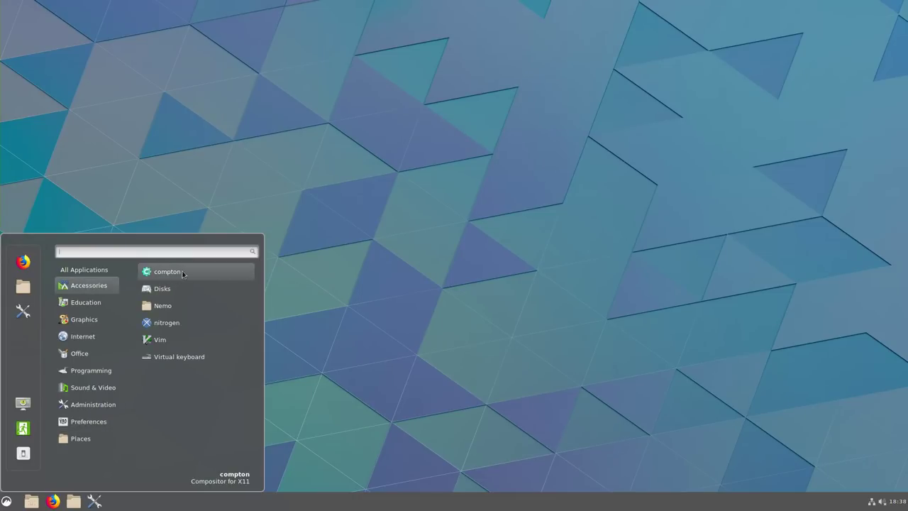
left_click(430, 335)
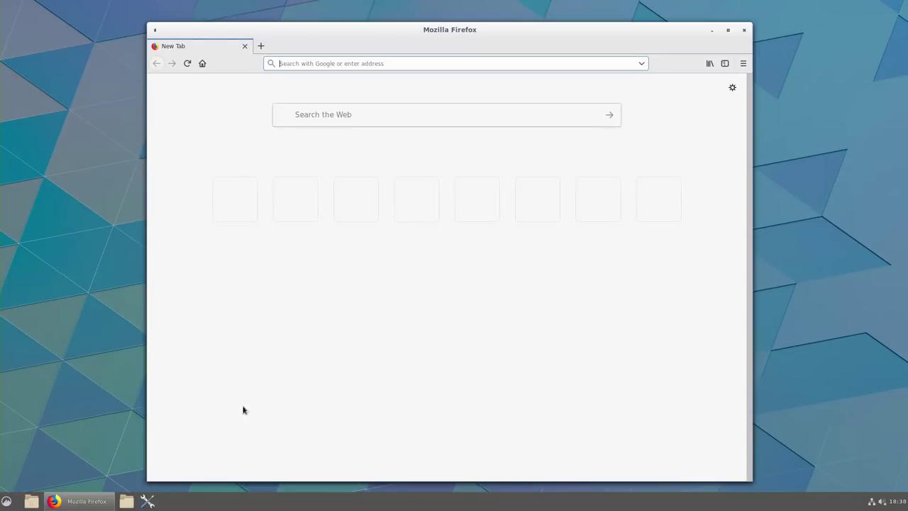
Check the Firefox version (64.0) via Help > About Firefox.
key("alt")
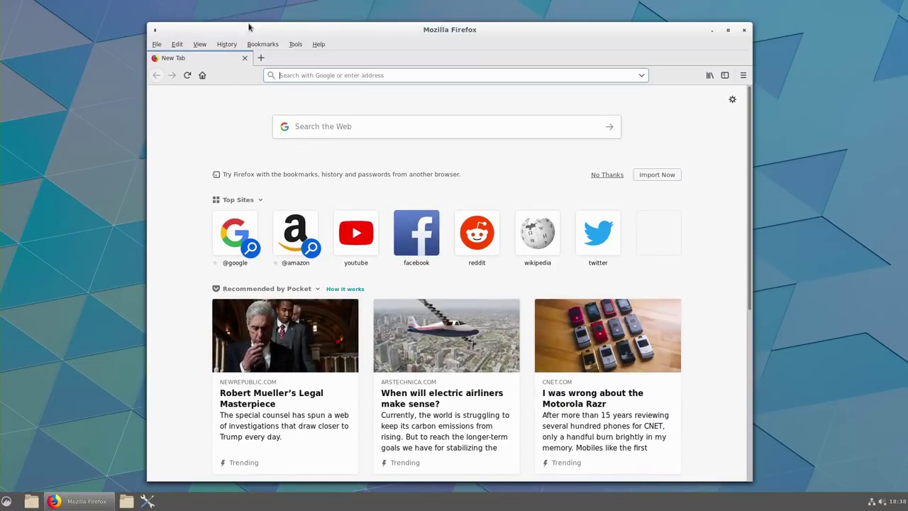
left_click(319, 45)
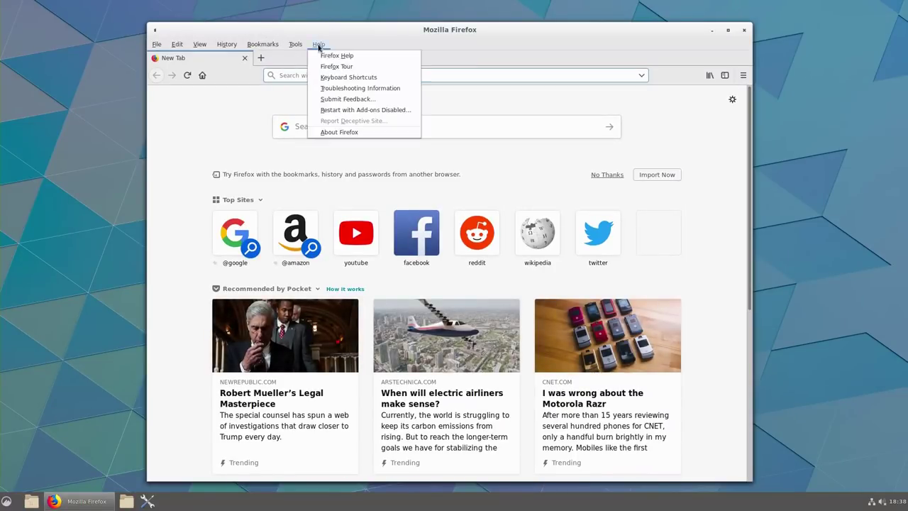
left_click(333, 132)
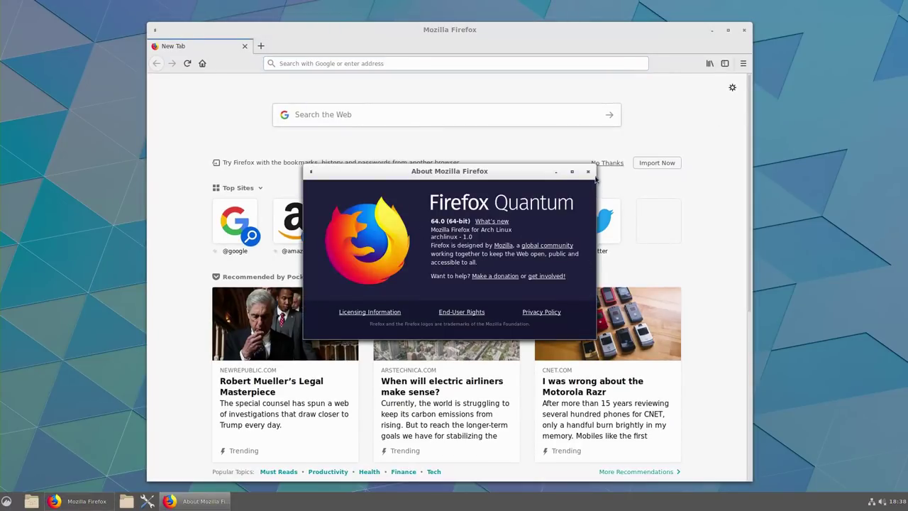
left_click(589, 173)
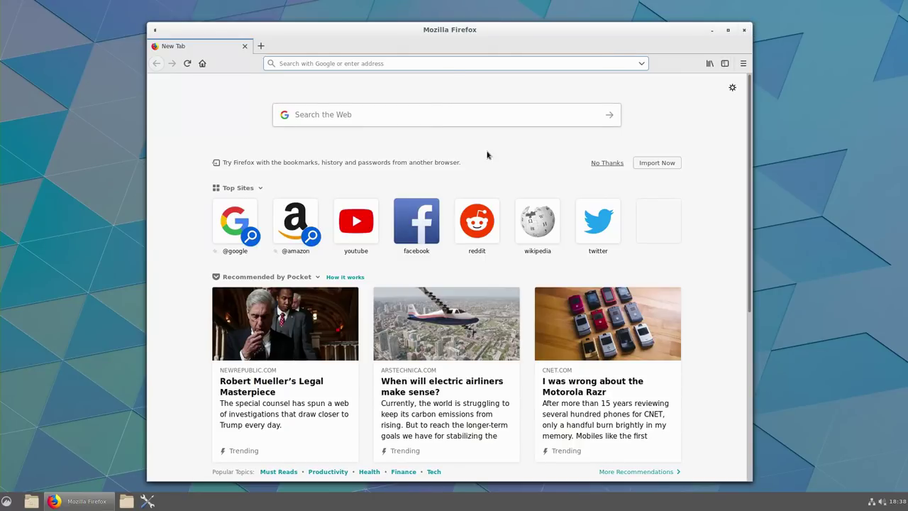
Run a Google search for 'something' from the address bar and close Firefox.
type("something")
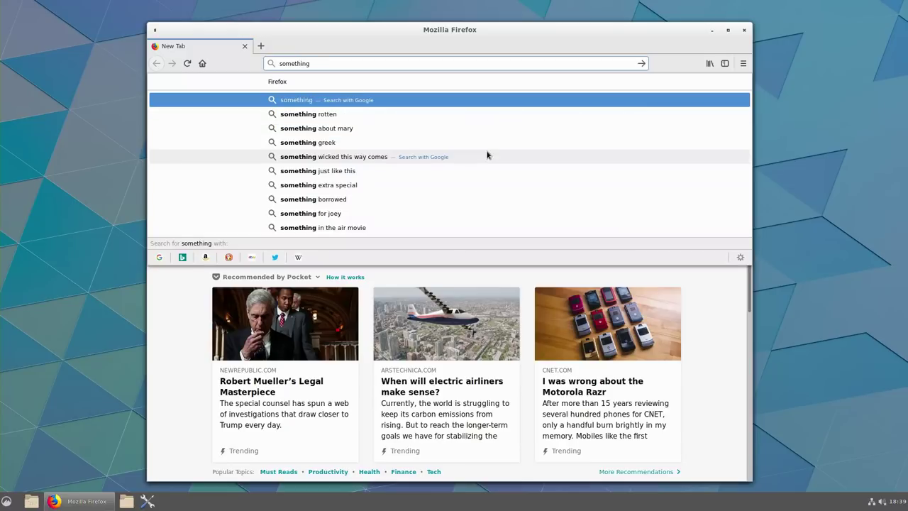
key("Return")
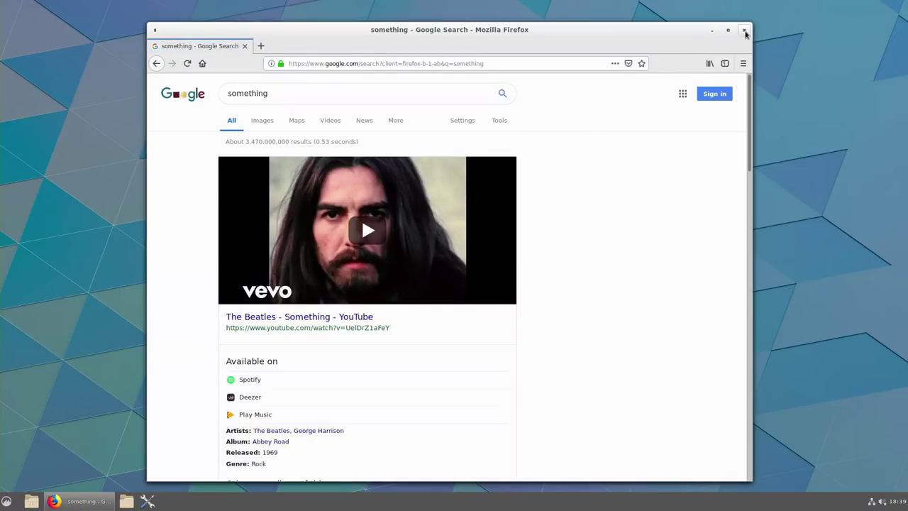
left_click(745, 30)
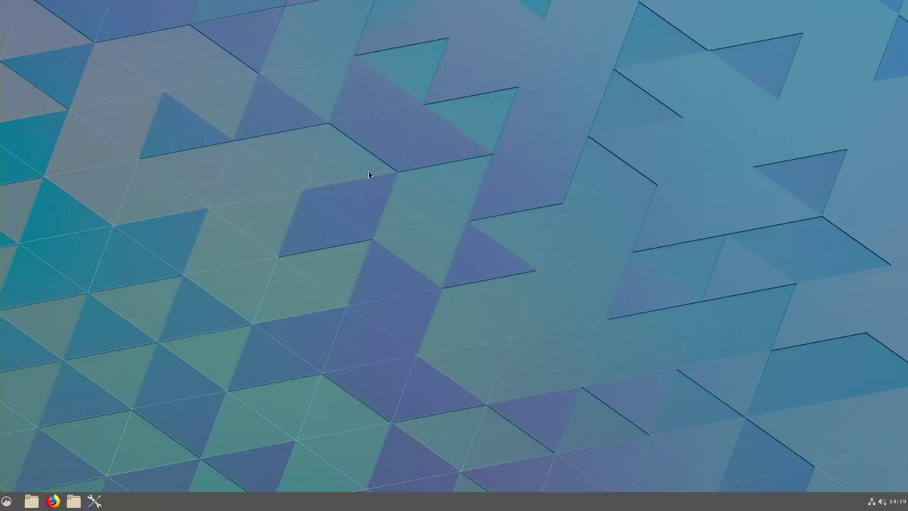
left_click(95, 502)
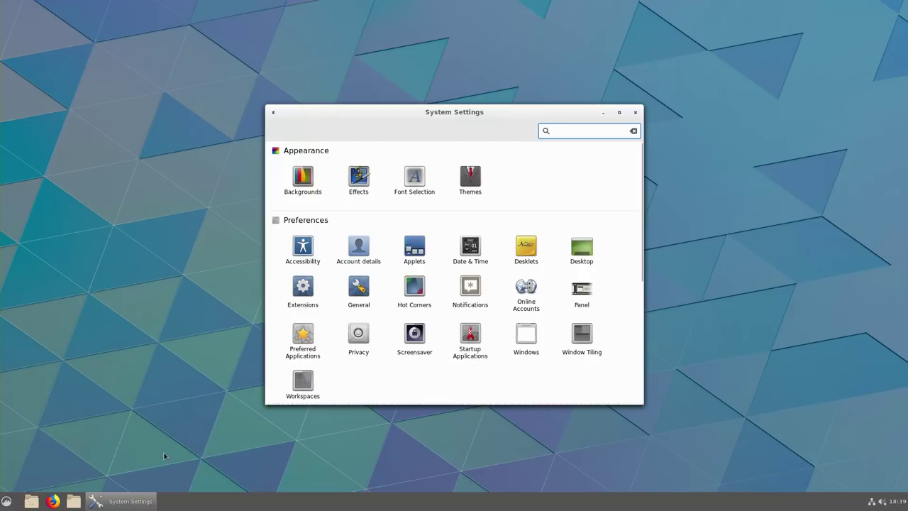
Open and dismiss the Cinnamon menu, then go to the Themes settings page.
left_click(5, 504)
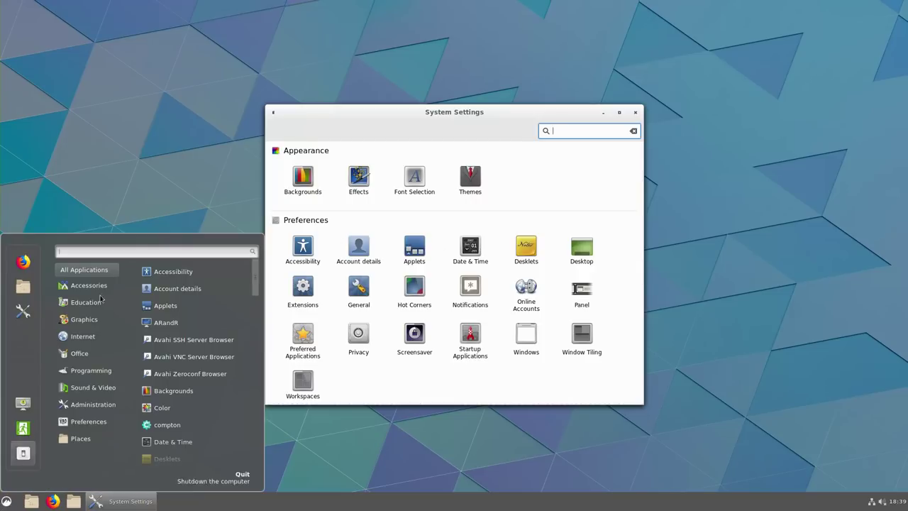
left_click(476, 178)
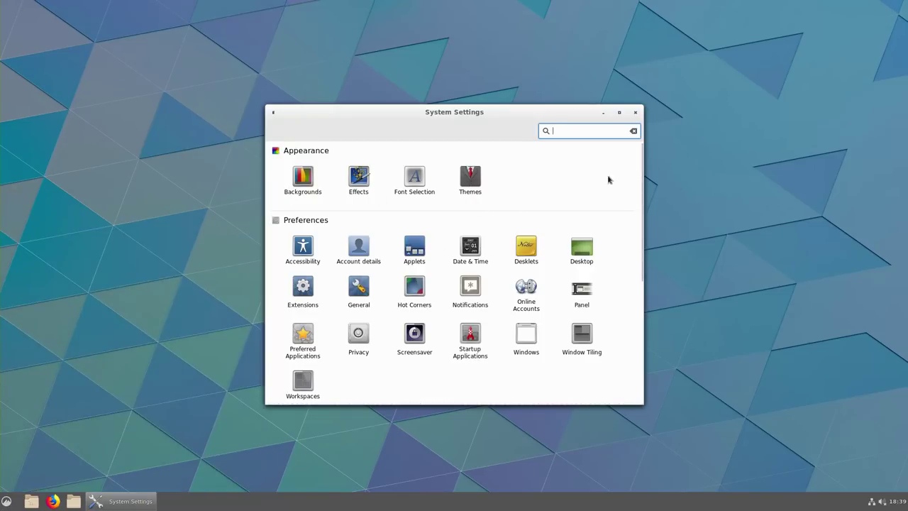
left_click(469, 177)
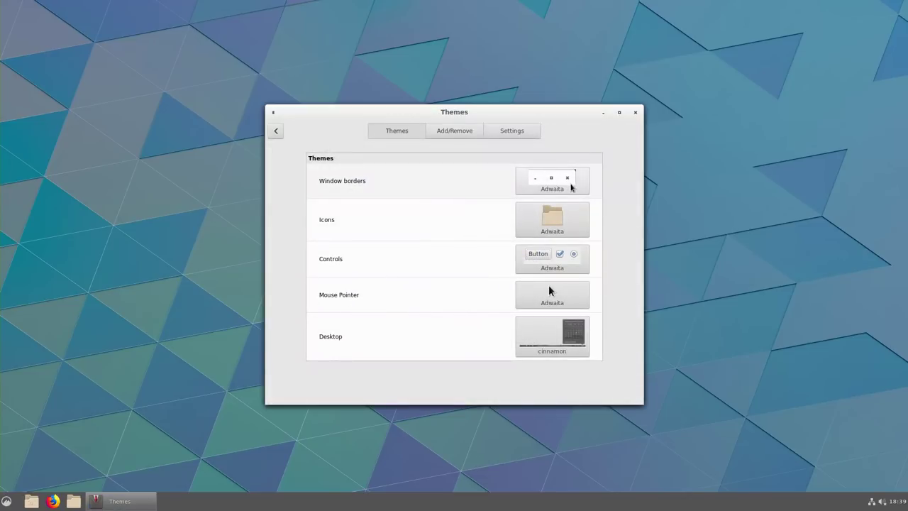
Set window borders to ArchLabs-Dark and icons to ArchLabs-Light.
left_click(572, 186)
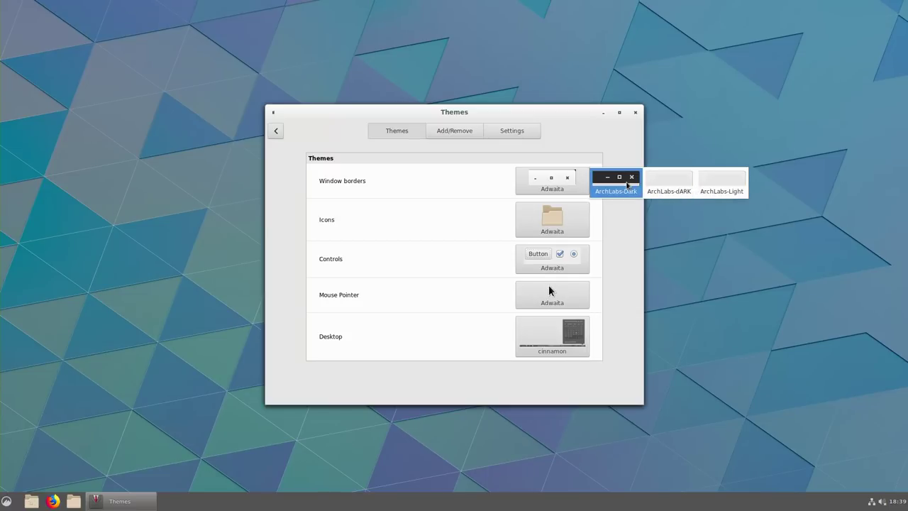
left_click(616, 183)
left_click(582, 220)
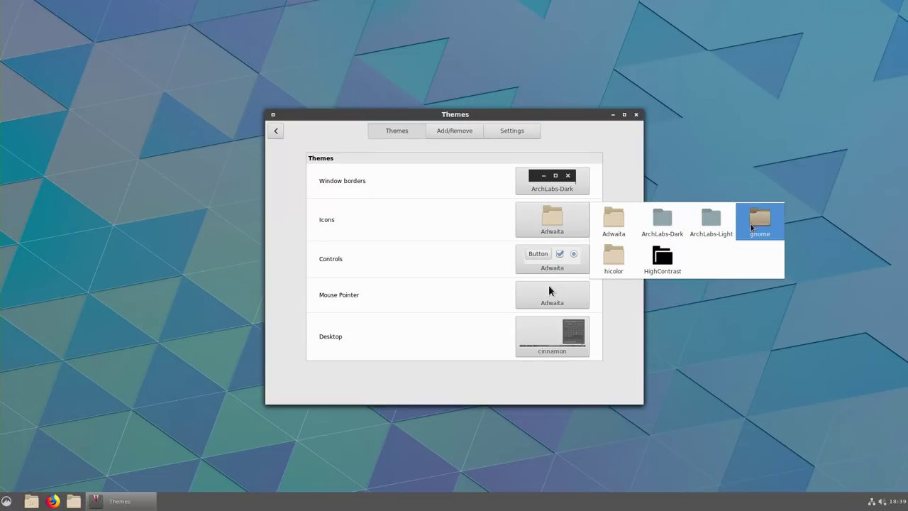
left_click(711, 229)
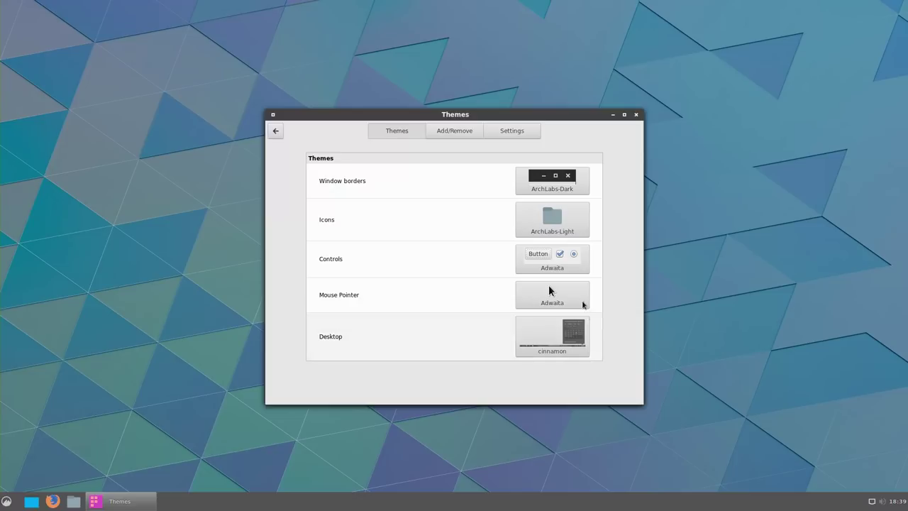
left_click(575, 262)
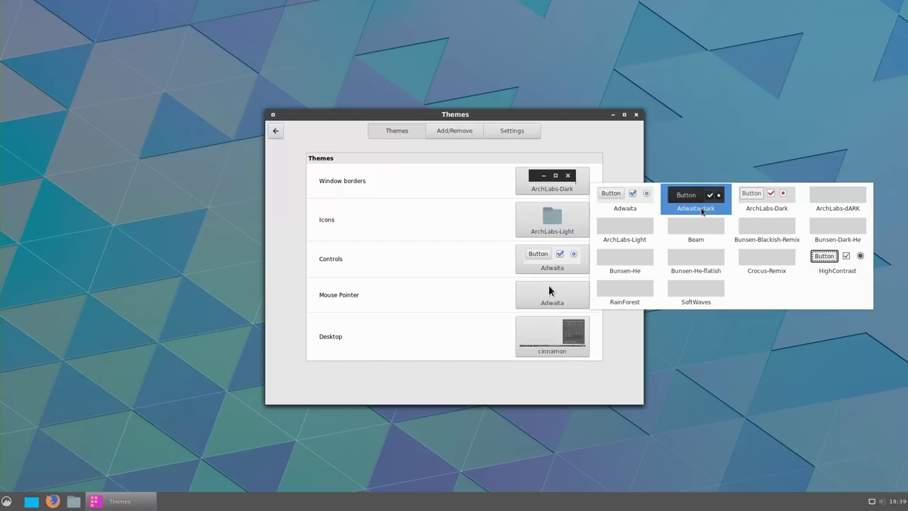
Try the Adwaita-dark, Beam, Bunsen-Blackish-Remix, Bunsen-Dark-He and SoftWaves controls themes.
left_click(702, 211)
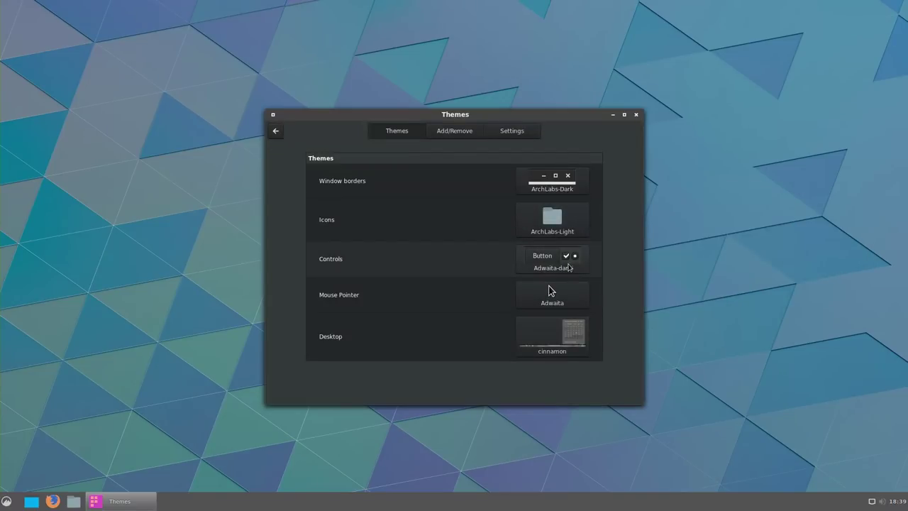
left_click(569, 267)
left_click(678, 235)
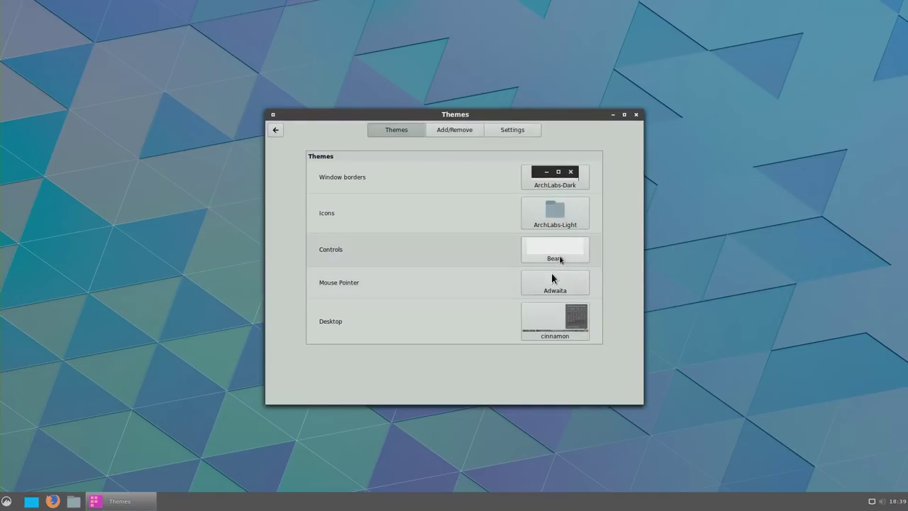
left_click(561, 250)
left_click(767, 233)
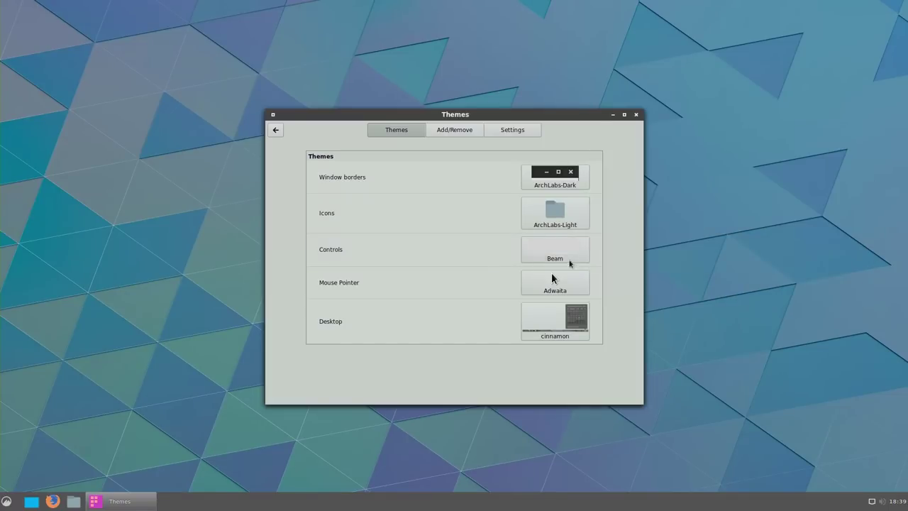
left_click(578, 252)
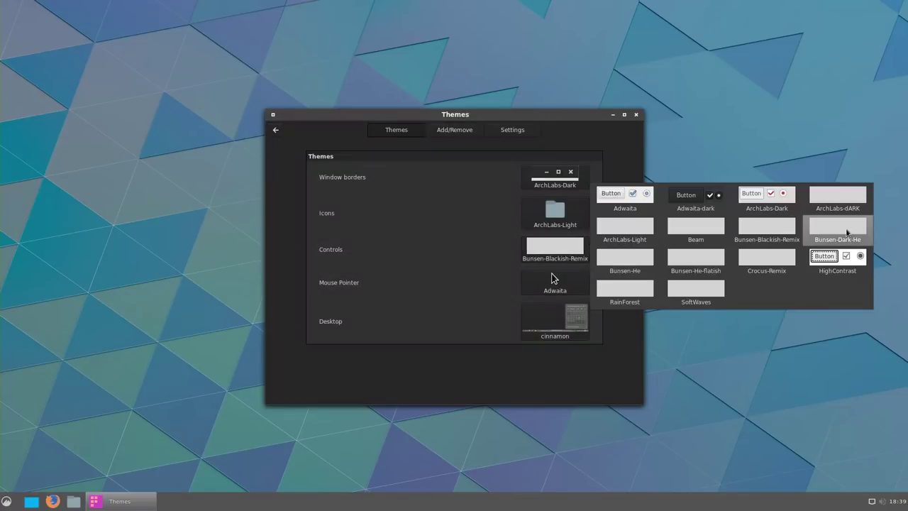
left_click(845, 234)
left_click(577, 257)
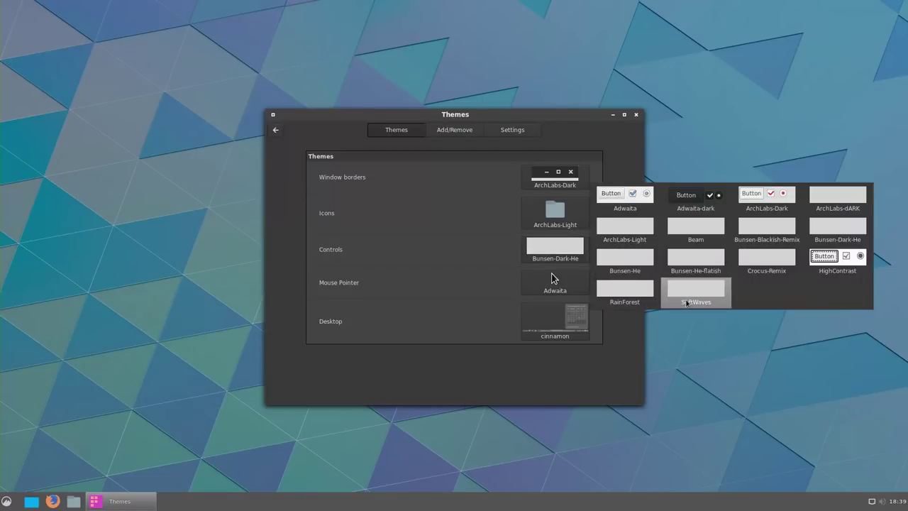
left_click(688, 304)
left_click(581, 258)
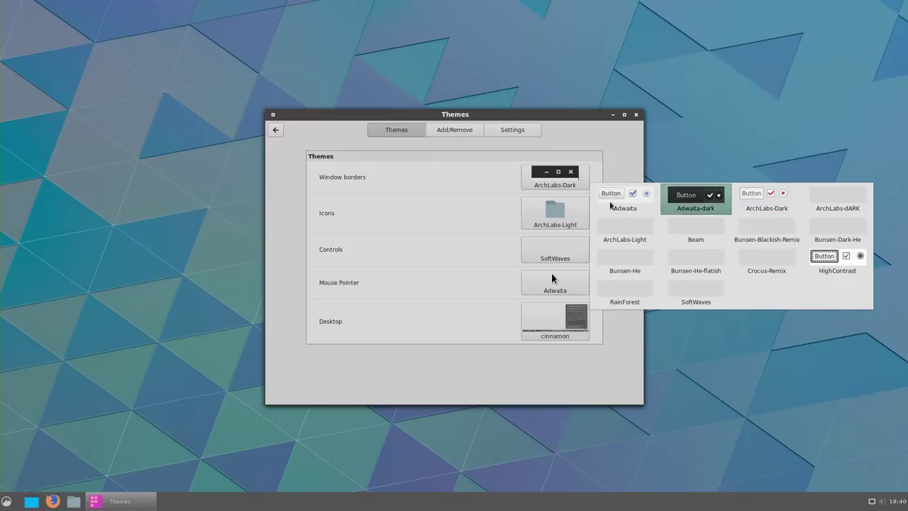
Try ArchLabs-Dark, Adwaita-dark and RainForest controls, settling back on SoftWaves.
left_click(771, 210)
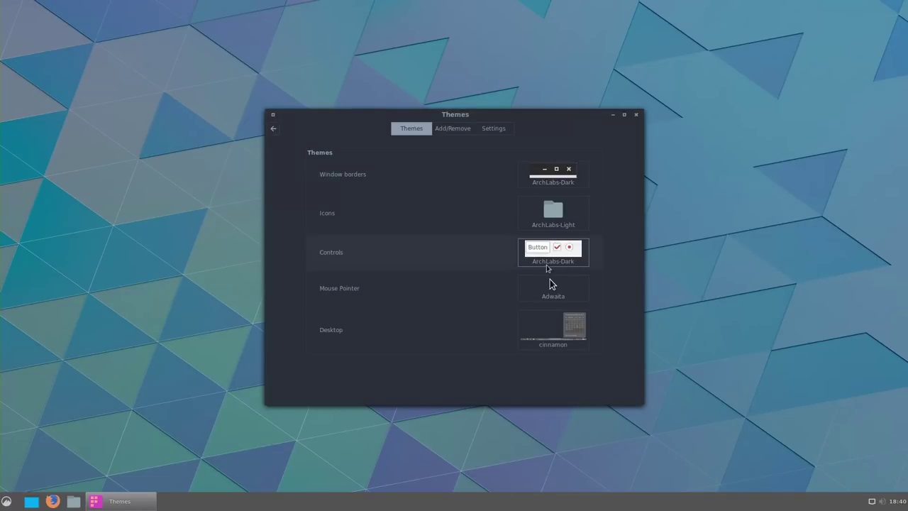
left_click(551, 262)
left_click(686, 202)
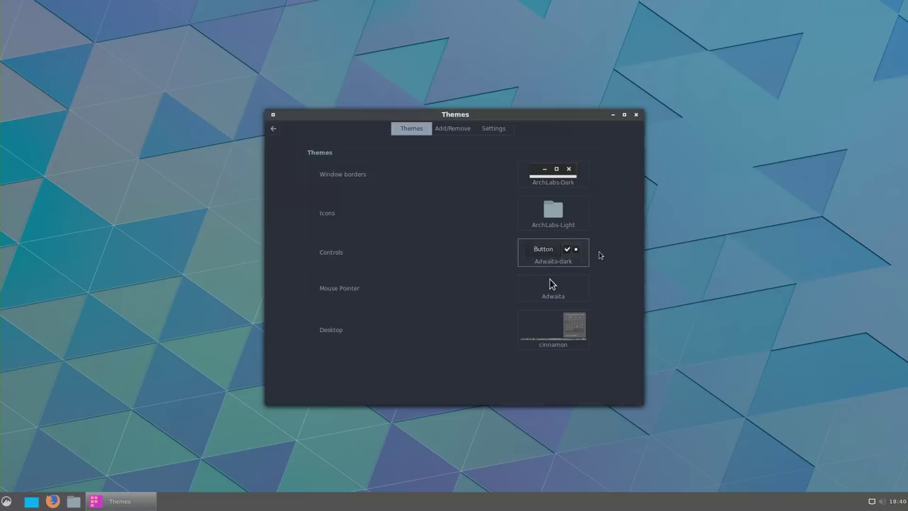
left_click(574, 266)
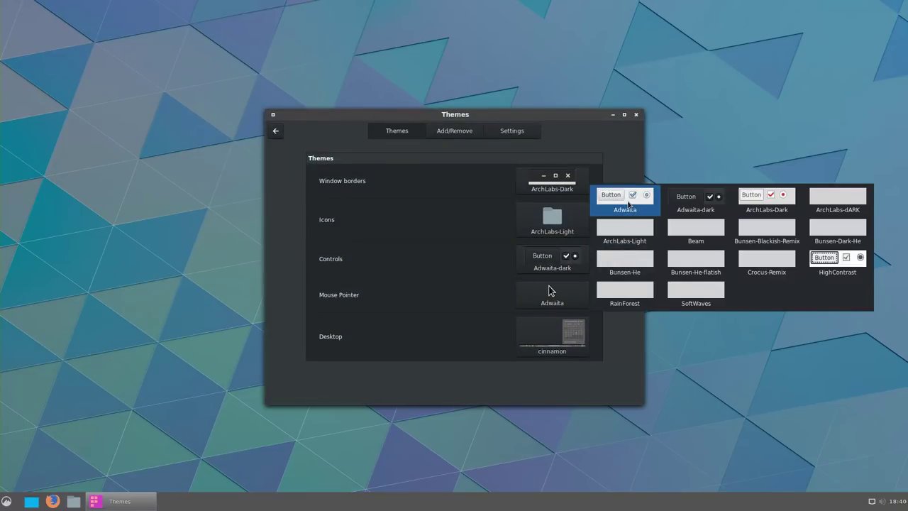
left_click(625, 302)
left_click(555, 248)
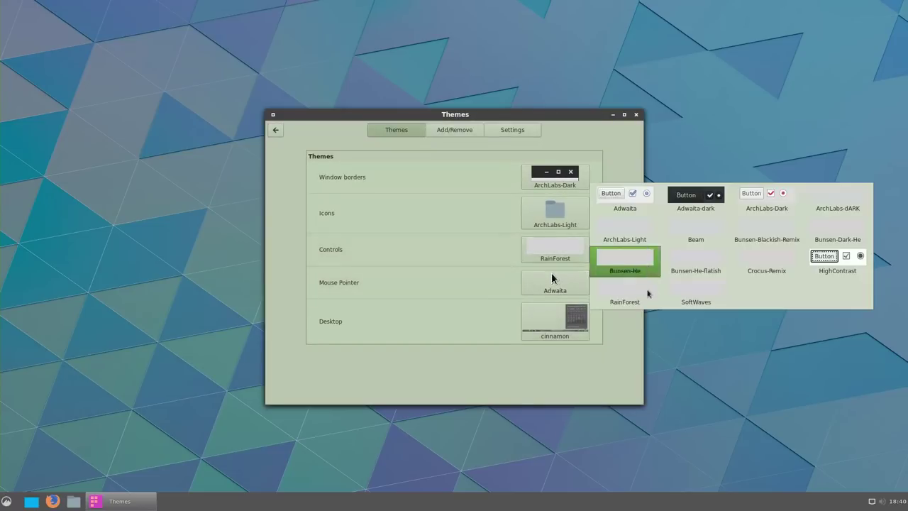
left_click(693, 302)
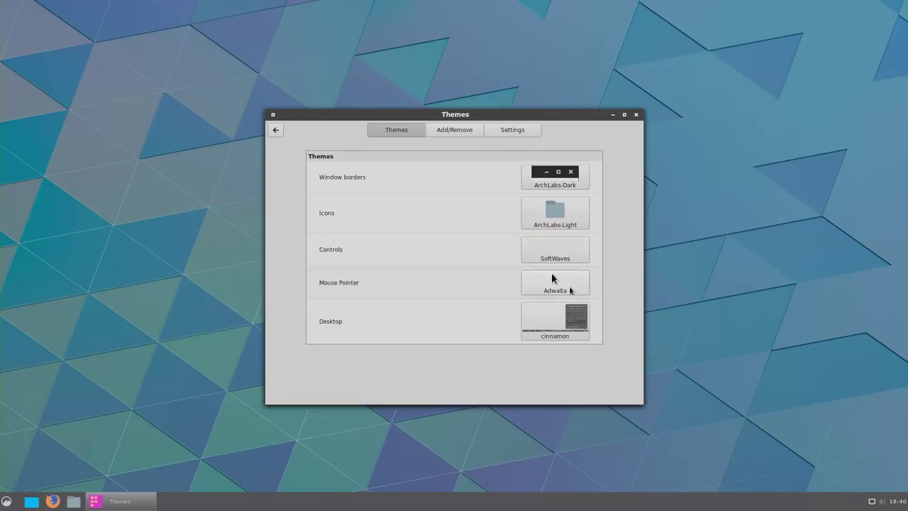
Try ArchLabs-Dark and ArchLabs-Light pointers, return to Adwaita, and keep the cinnamon desktop theme.
left_click(570, 290)
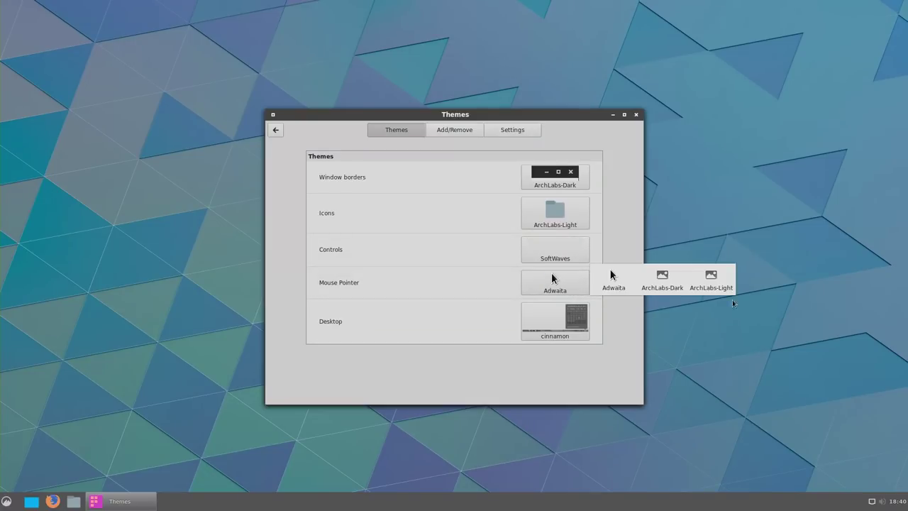
left_click(660, 283)
left_click(568, 283)
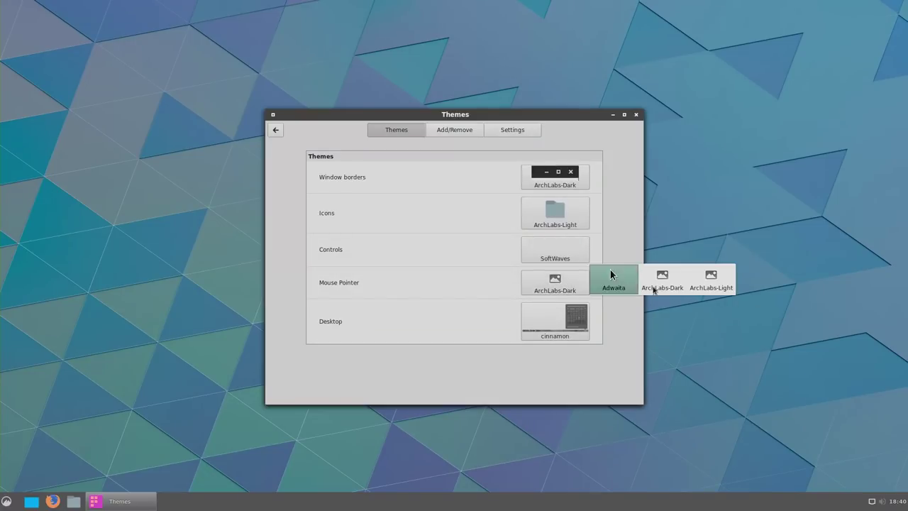
left_click(712, 280)
left_click(583, 288)
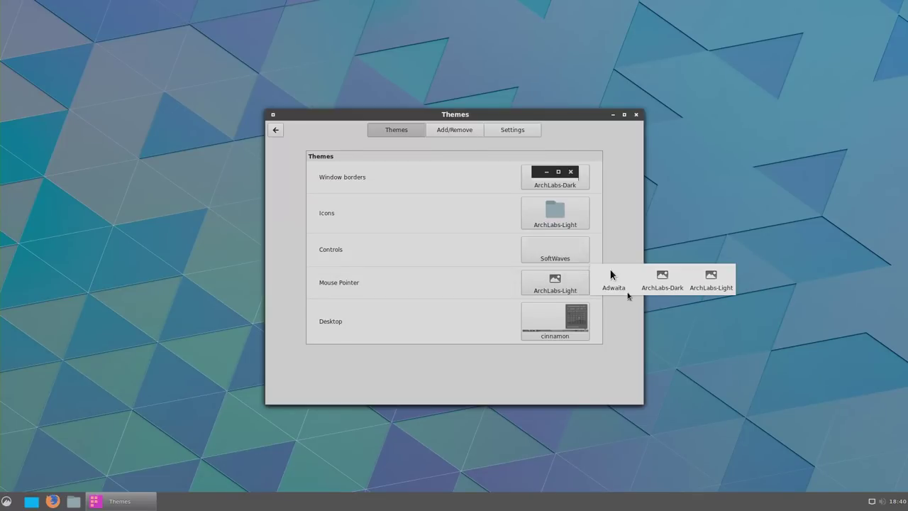
left_click(612, 277)
left_click(555, 319)
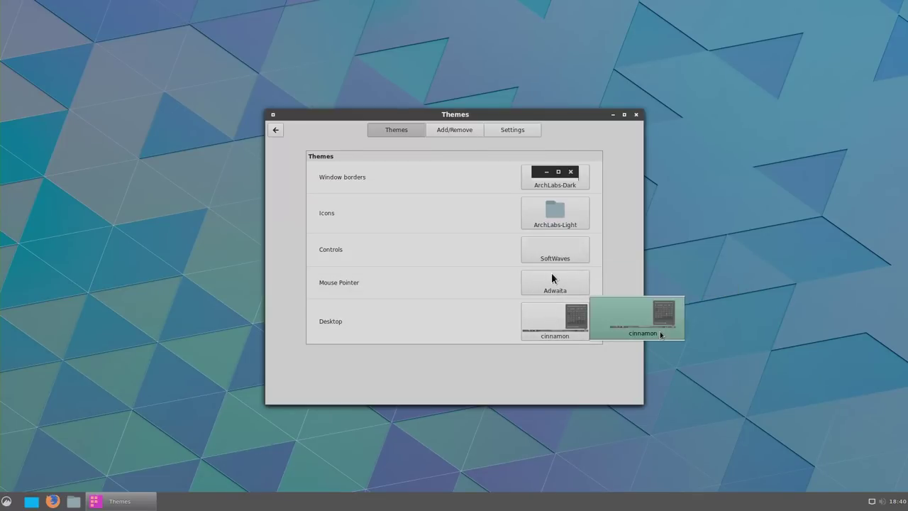
left_click(555, 333)
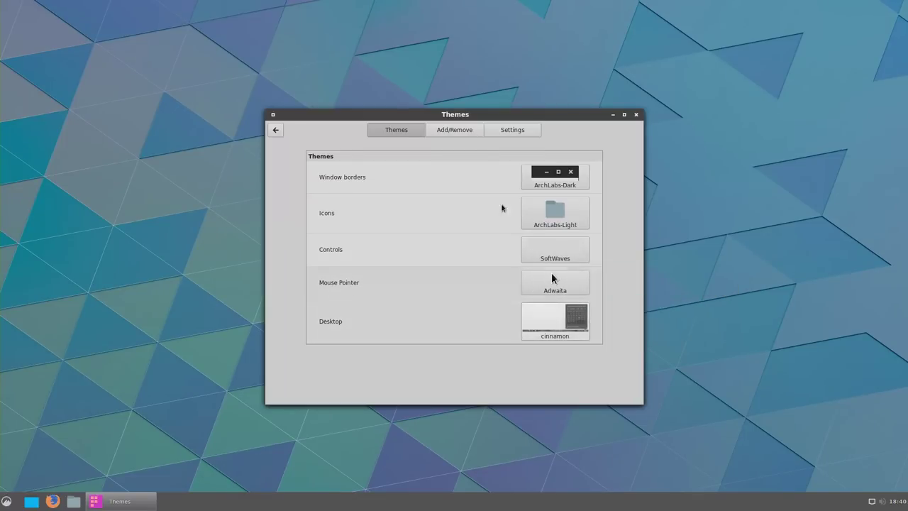
Refresh the out-of-date downloadable themes cache, browse the theme list, then view the Themes Settings page.
left_click(451, 132)
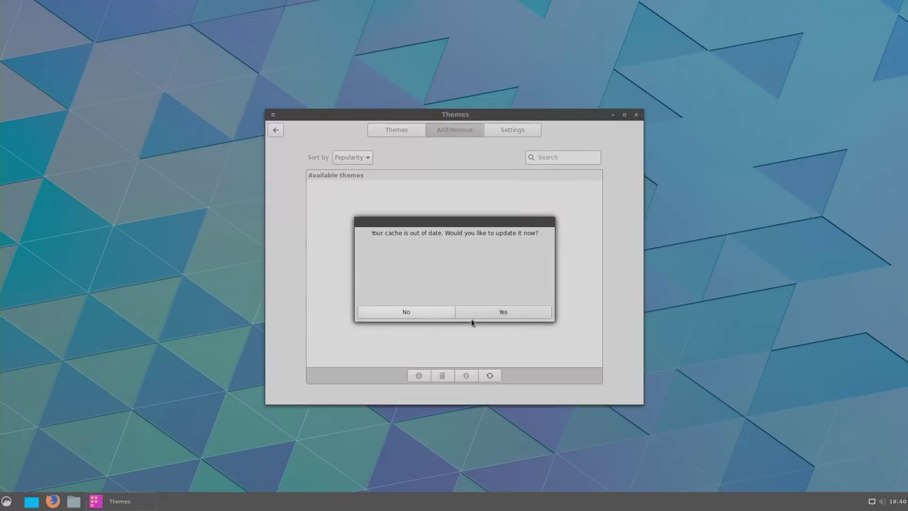
left_click(498, 314)
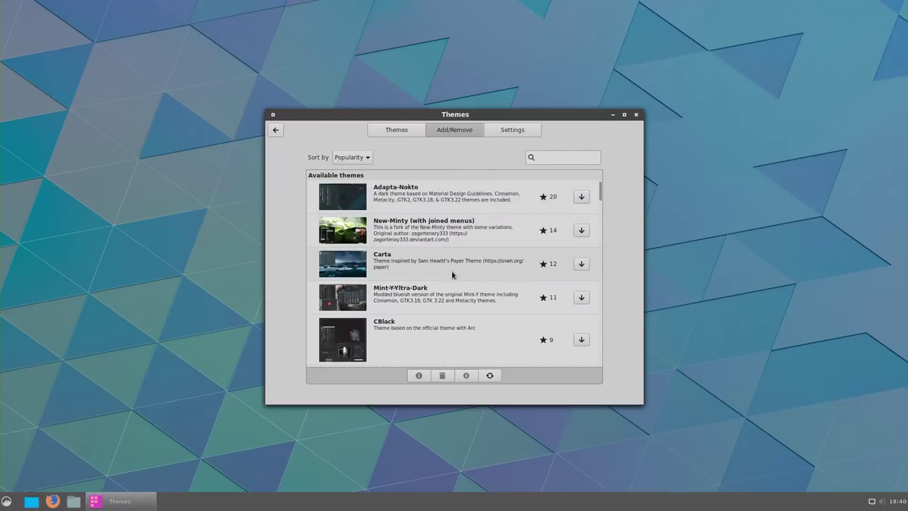
scroll(426, 294, "down", 2)
left_click_drag(601, 203, 618, 178)
left_click(517, 132)
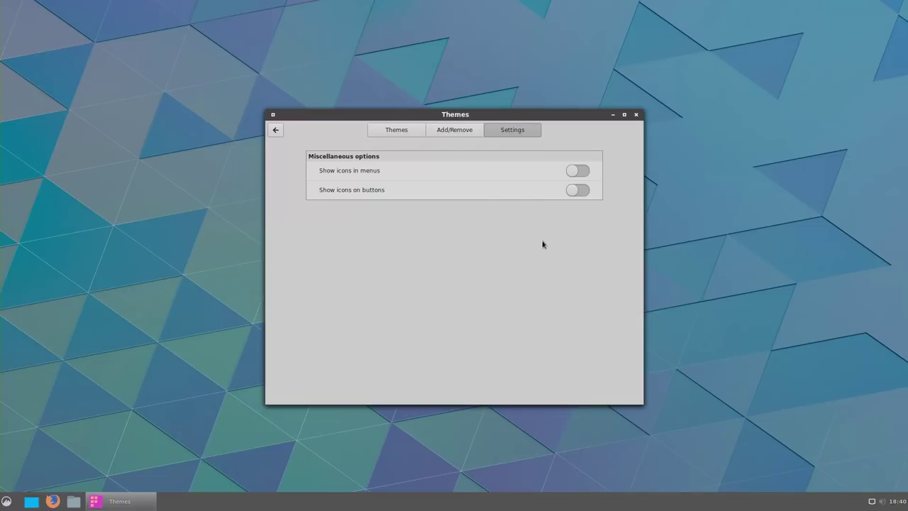
Open Backgrounds settings and browse the Pictures, Adwaita and Backgrounds wallpaper collections.
left_click(405, 132)
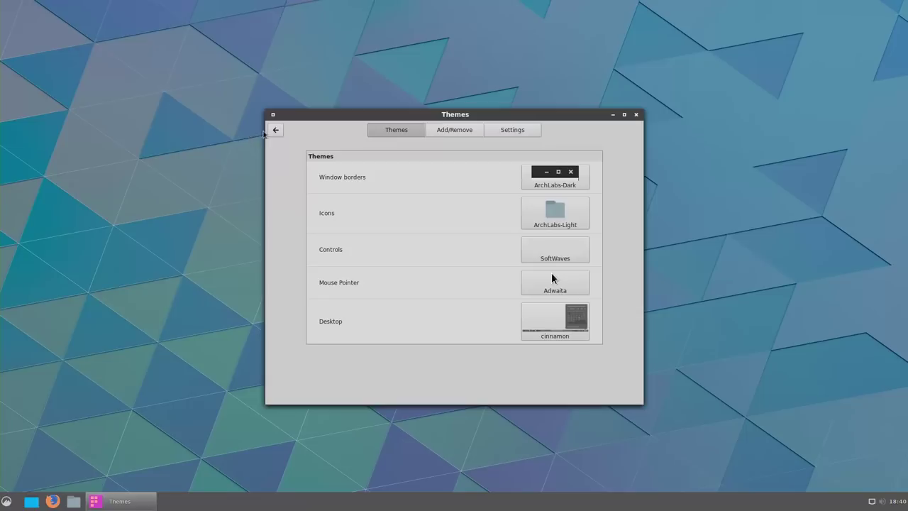
left_click(277, 134)
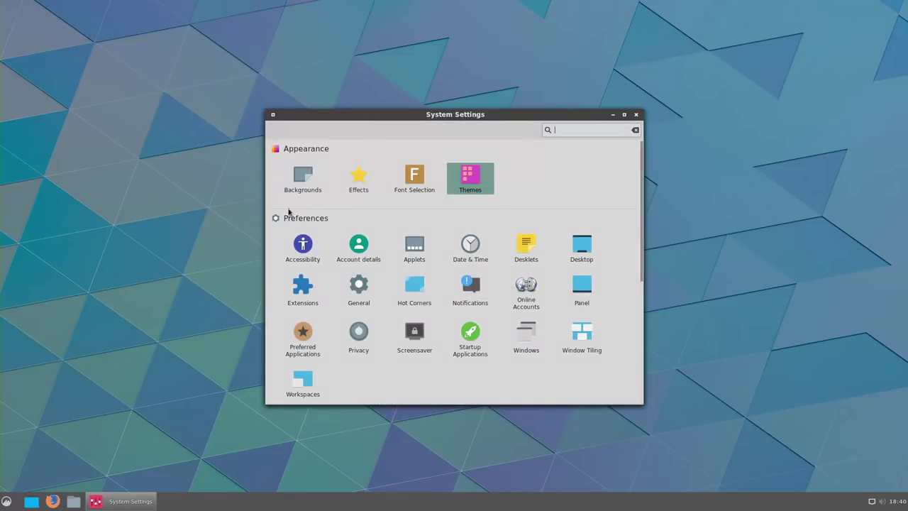
left_click(5, 502)
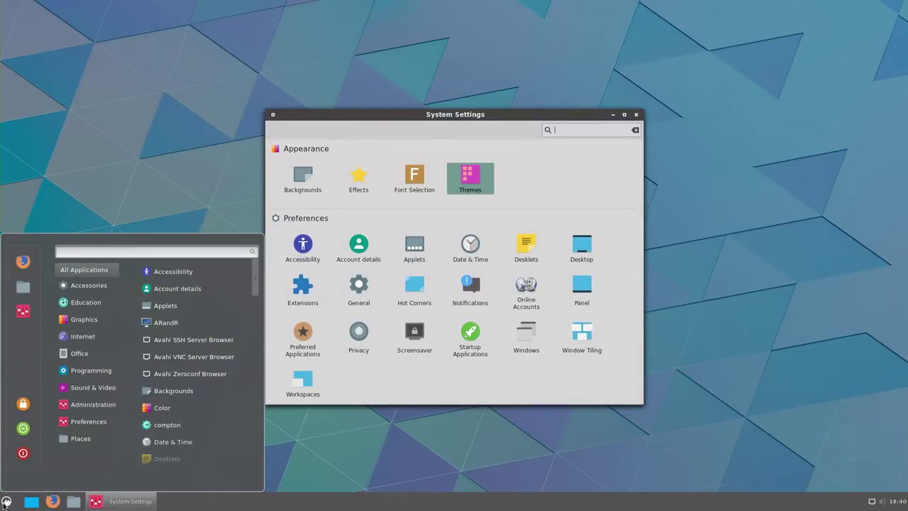
left_click(6, 502)
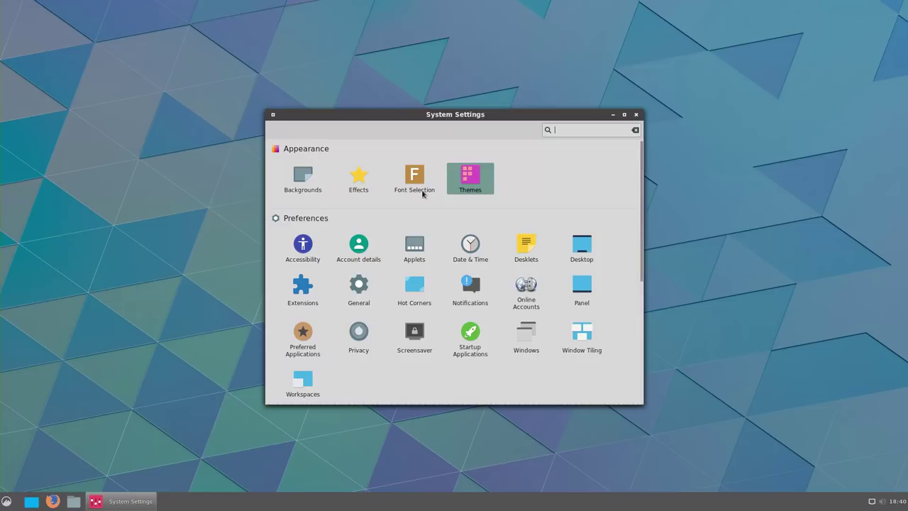
left_click(304, 181)
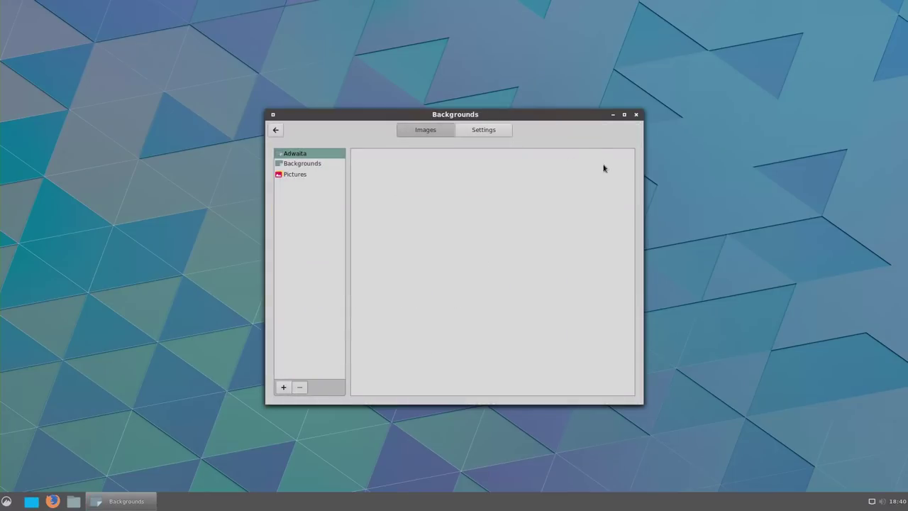
left_click(297, 163)
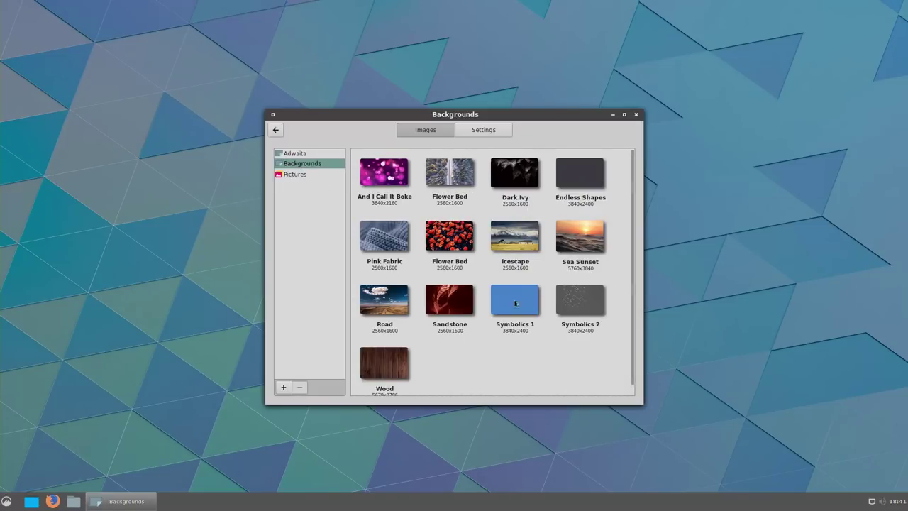
left_click(303, 175)
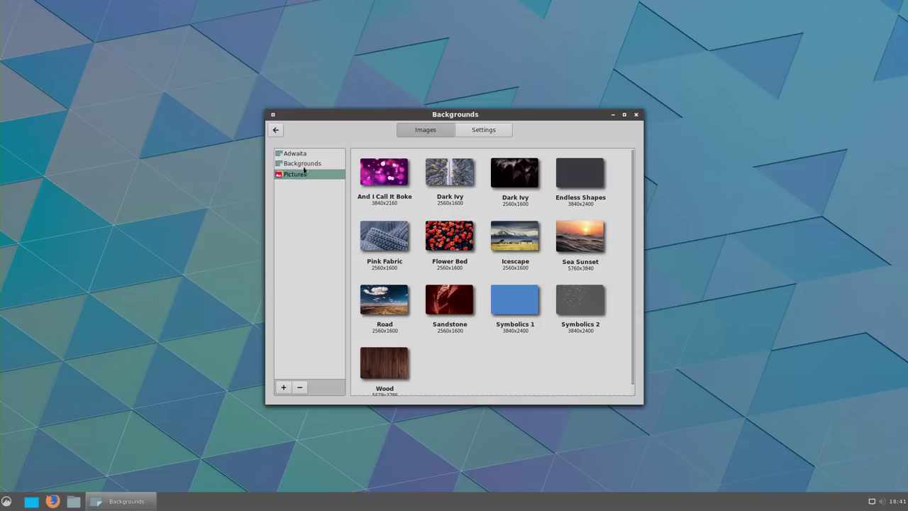
left_click(304, 155)
left_click(297, 166)
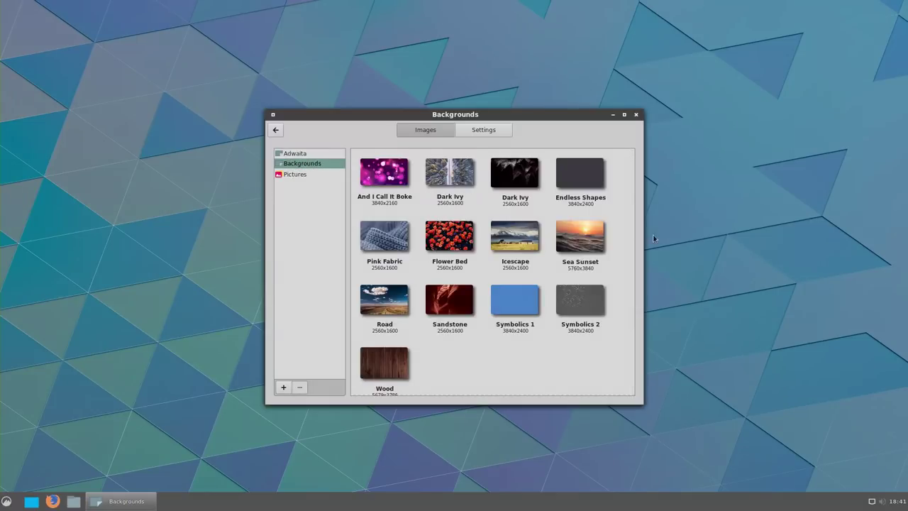
Try wallpapers And I Call It Boke, snowy trees, Dark Ivy, Endless Shapes, Sea Sunset, Icescape, Flower Bed and Pink Fabric.
left_click(403, 187)
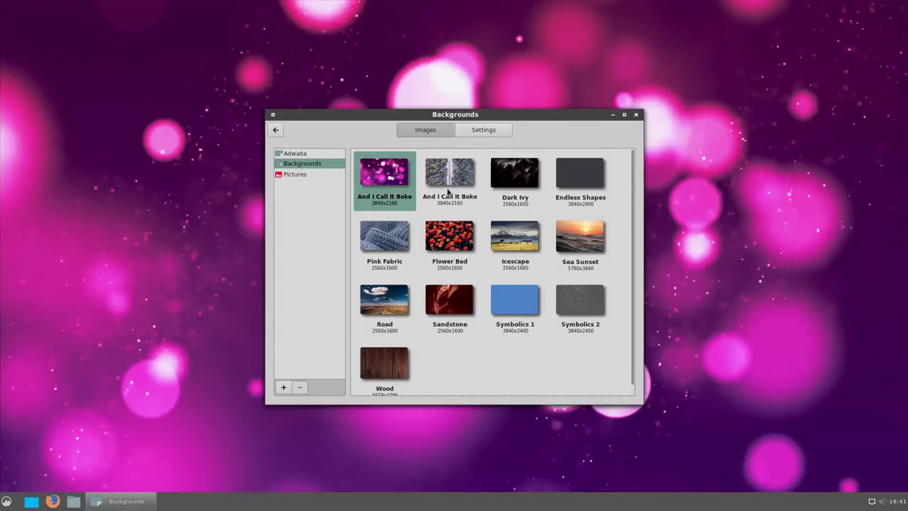
left_click(449, 183)
left_click(508, 193)
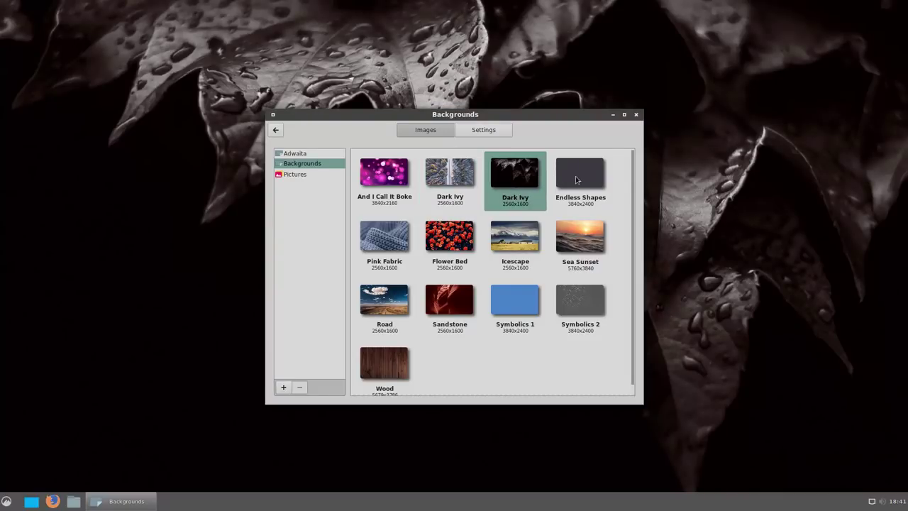
left_click(576, 180)
left_click(576, 235)
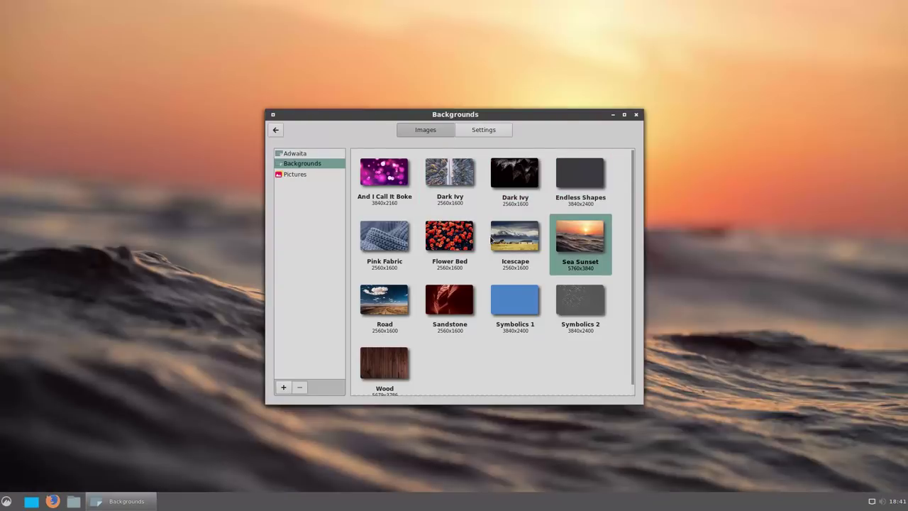
left_click(505, 237)
left_click(465, 239)
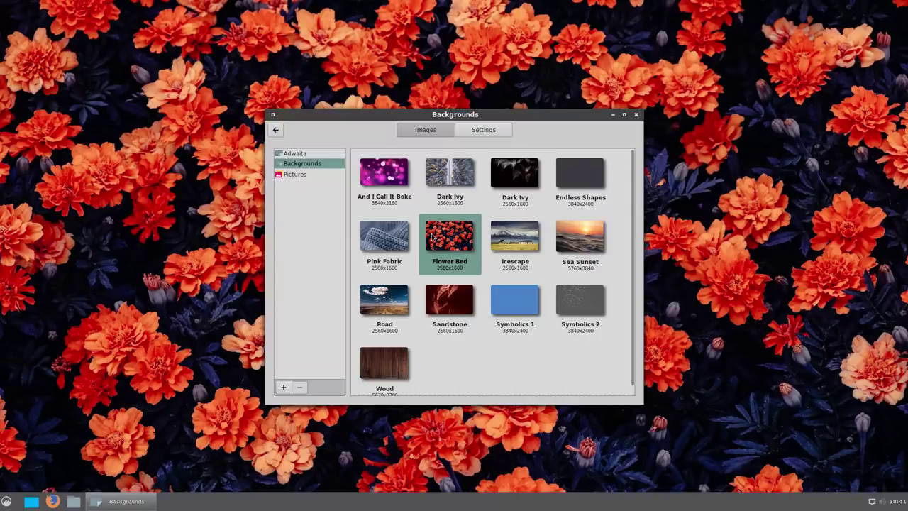
left_click(404, 245)
Try Road, Sandstone, Symbolics and Wood, then set Dark Ivy as the wallpaper.
left_click(392, 297)
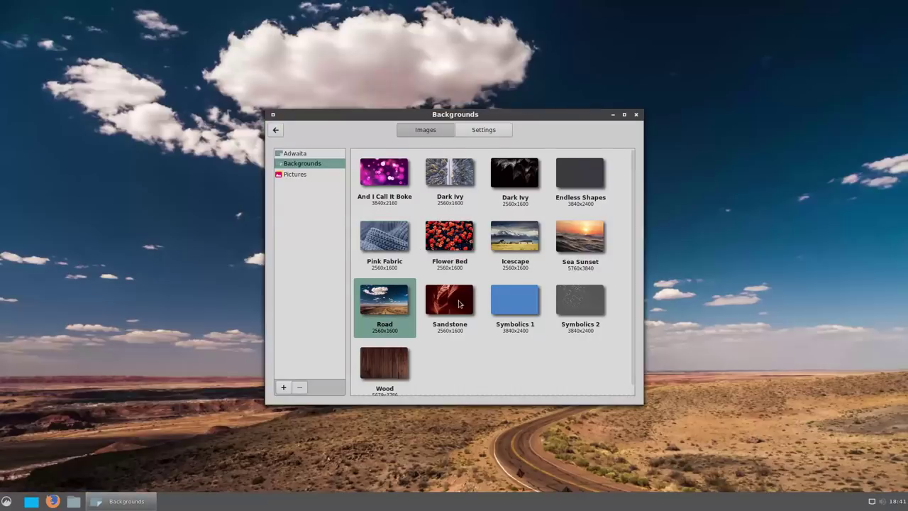
left_click(448, 304)
left_click(527, 310)
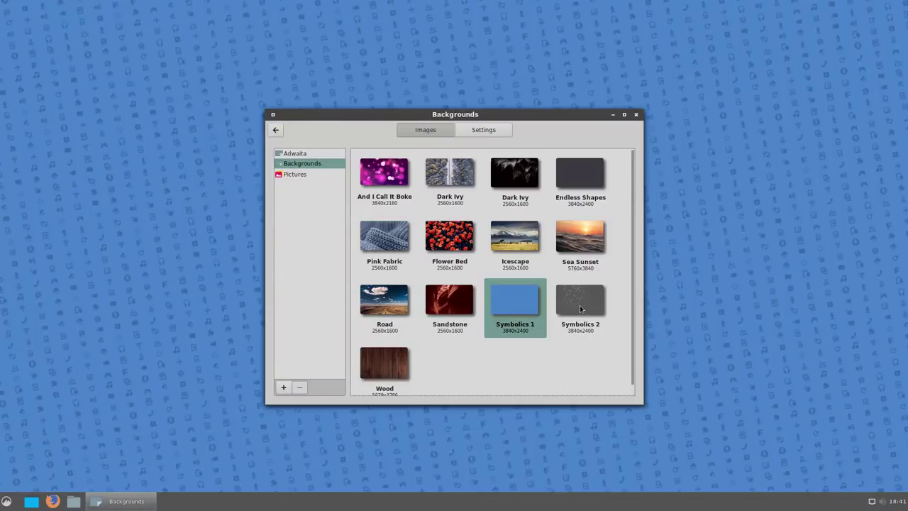
left_click(581, 308)
left_click(396, 364)
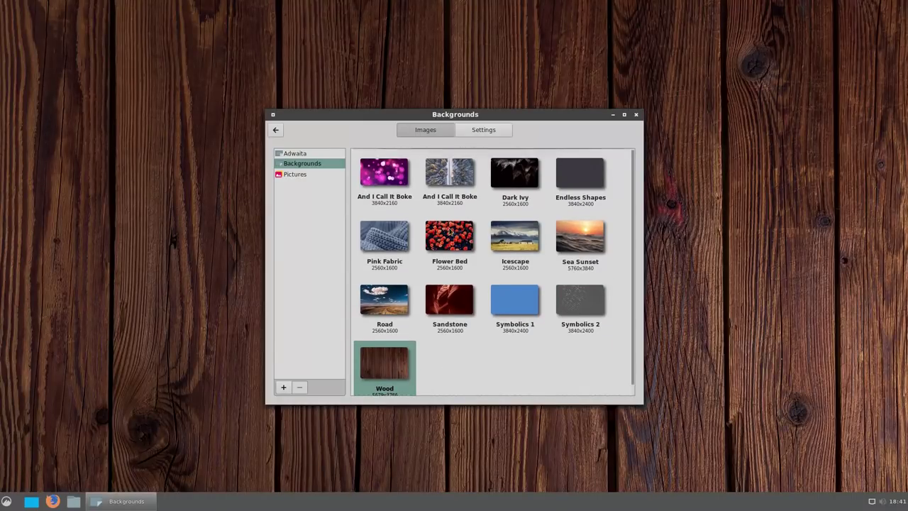
left_click(521, 177)
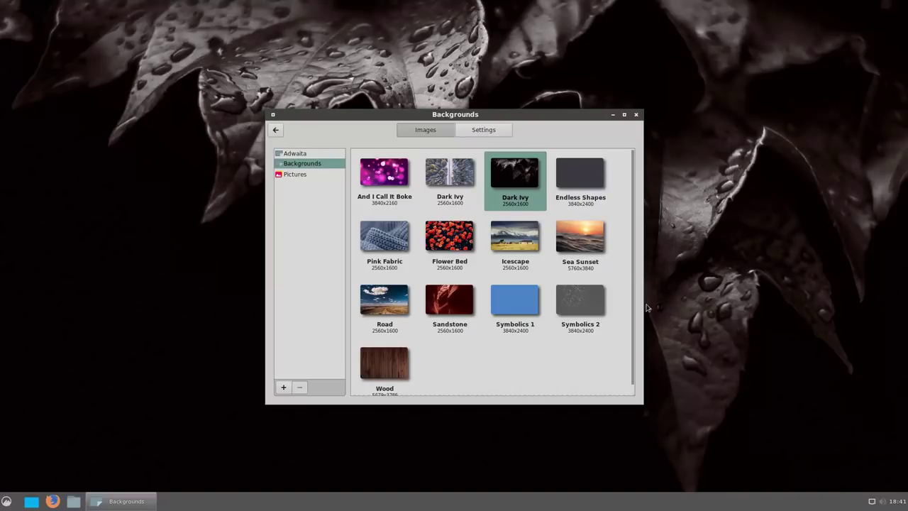
Look at the Account details settings, then return to the overview.
left_click(275, 130)
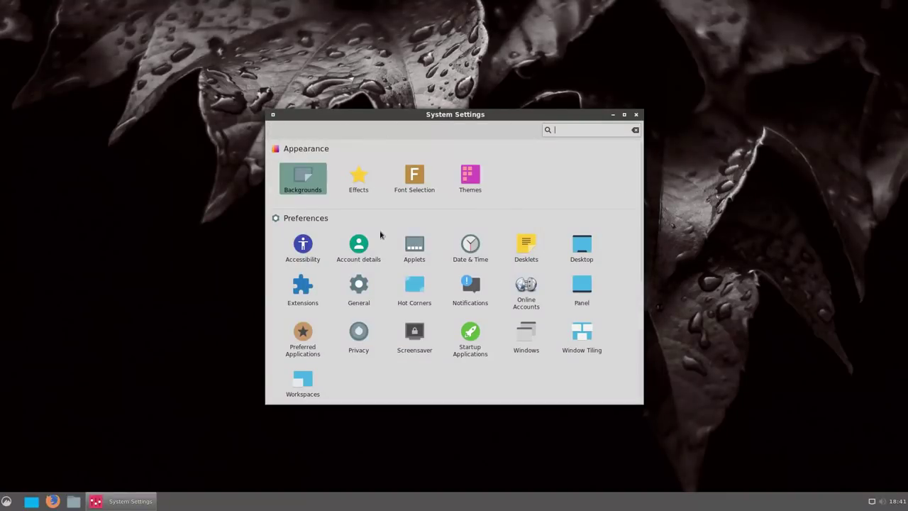
left_click(363, 256)
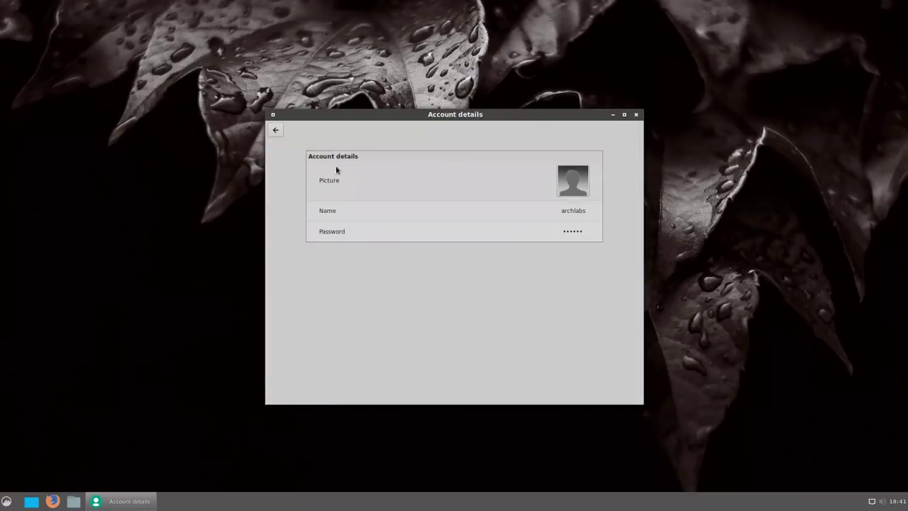
left_click(275, 130)
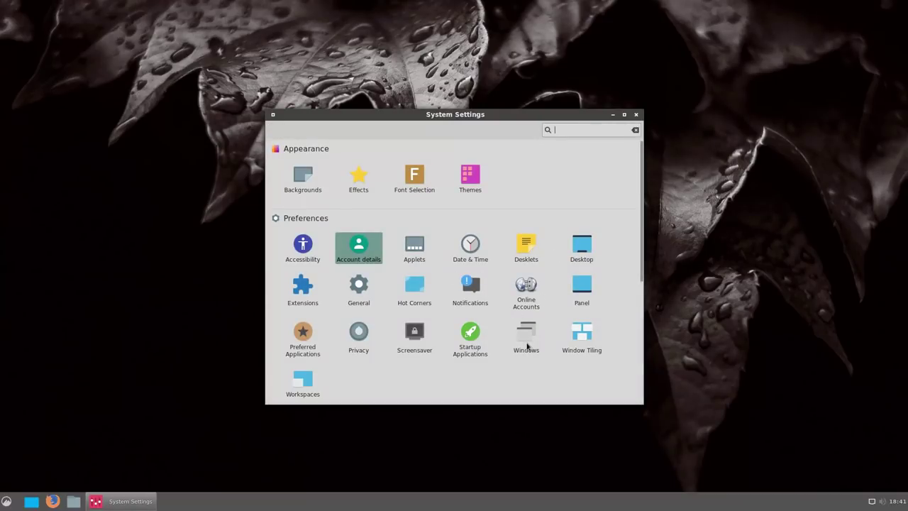
Find Online Accounts via search, view the GNOME Online Accounts info, then return to the overview.
type("onlin")
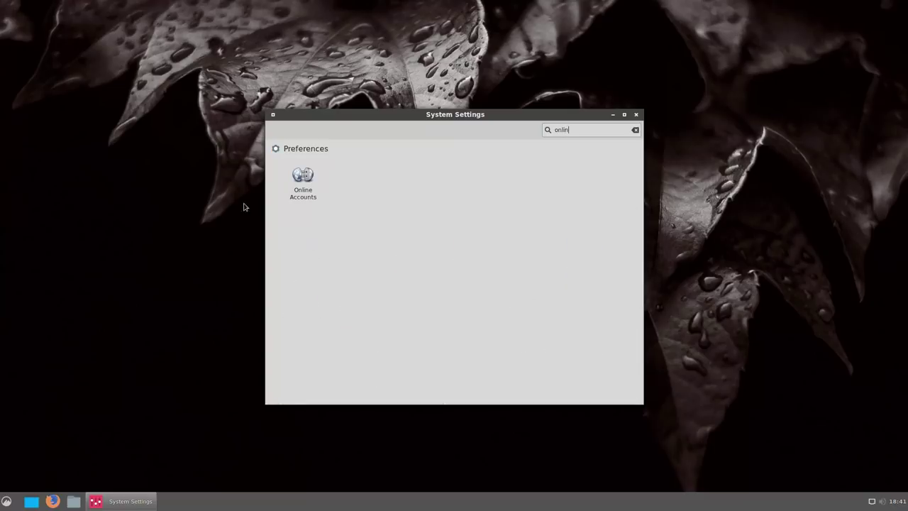
left_click(294, 180)
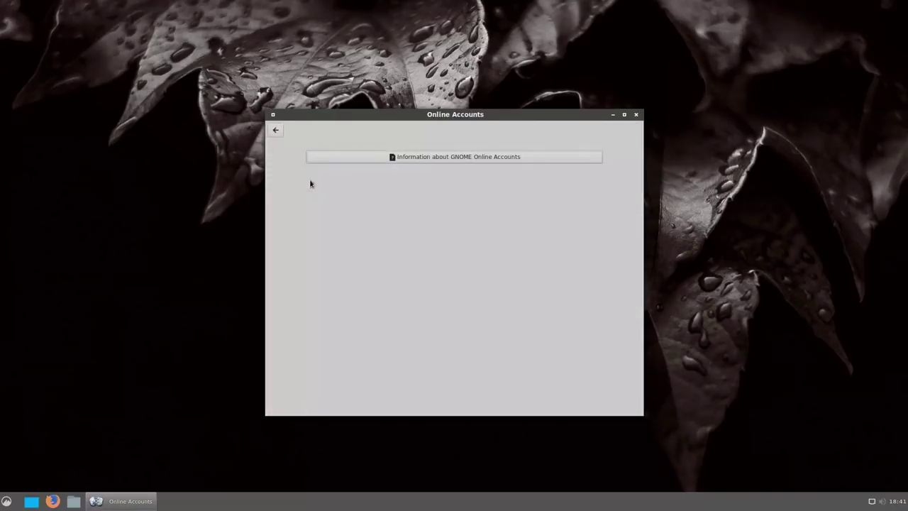
left_click(423, 158)
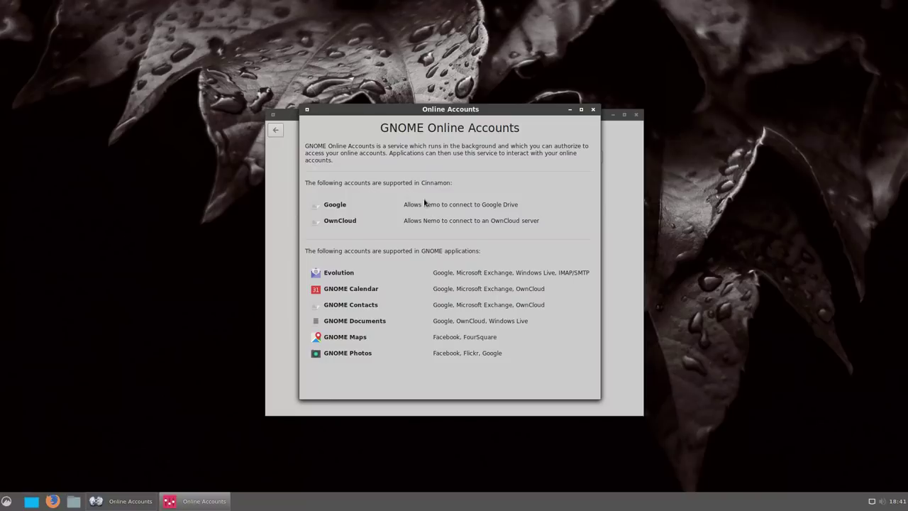
left_click(593, 110)
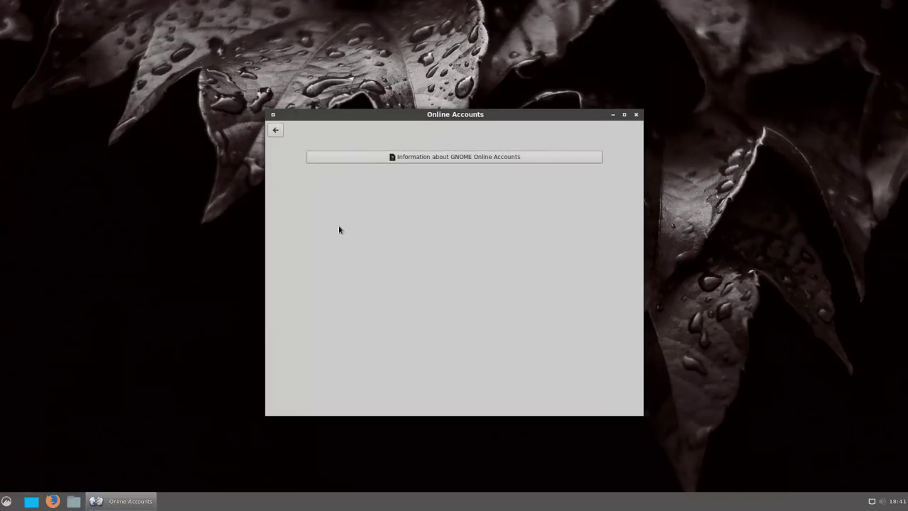
left_click(277, 130)
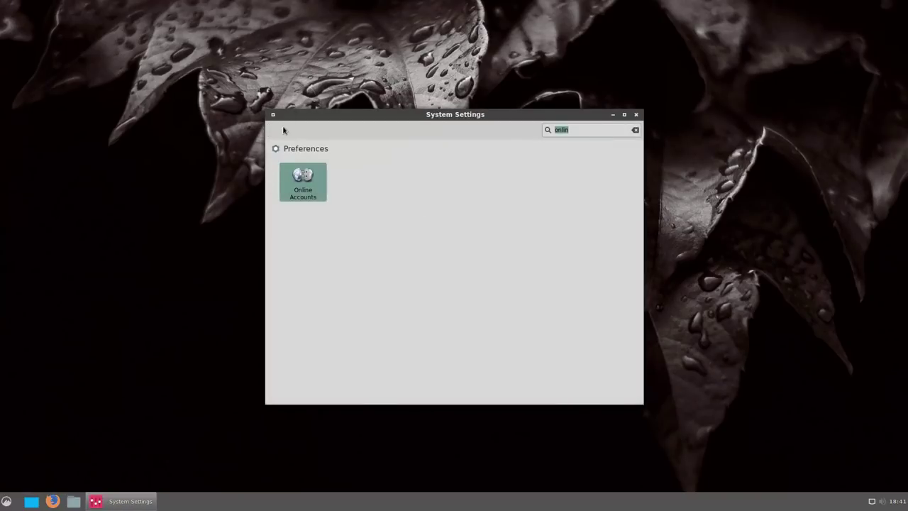
left_click(635, 130)
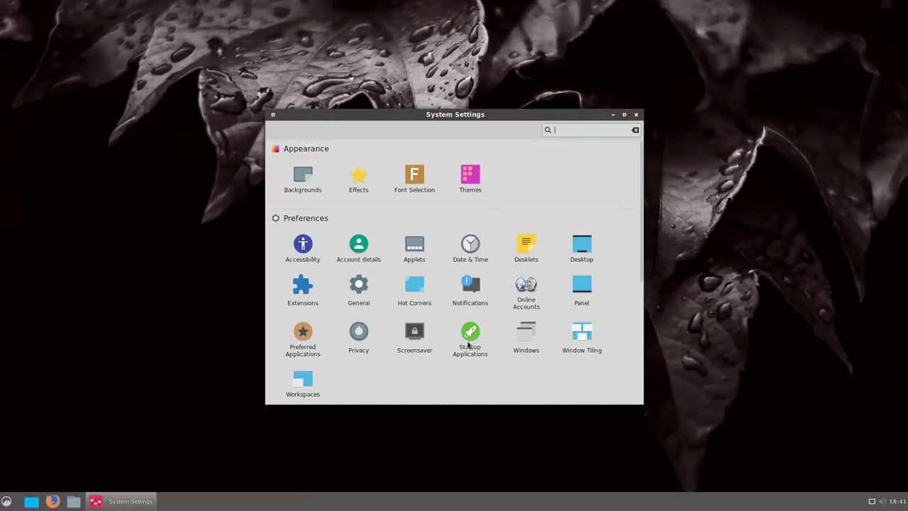
left_click(528, 290)
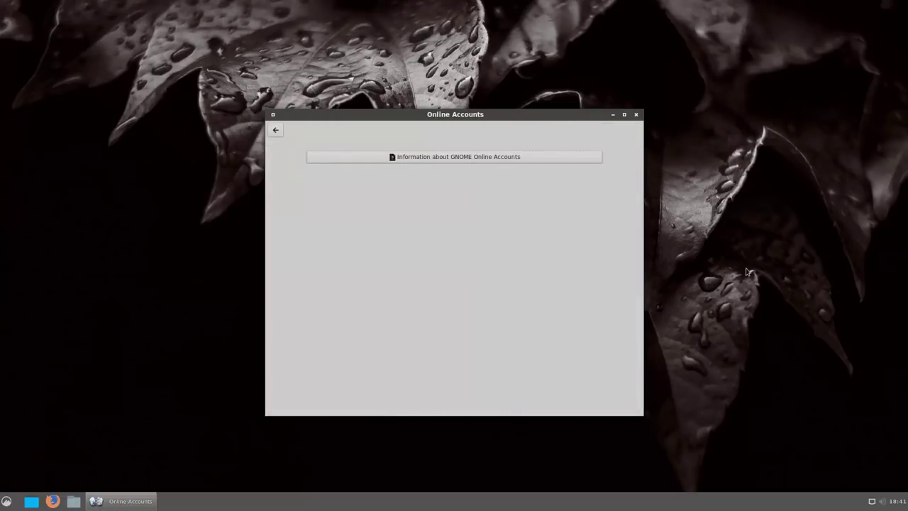
left_click(276, 130)
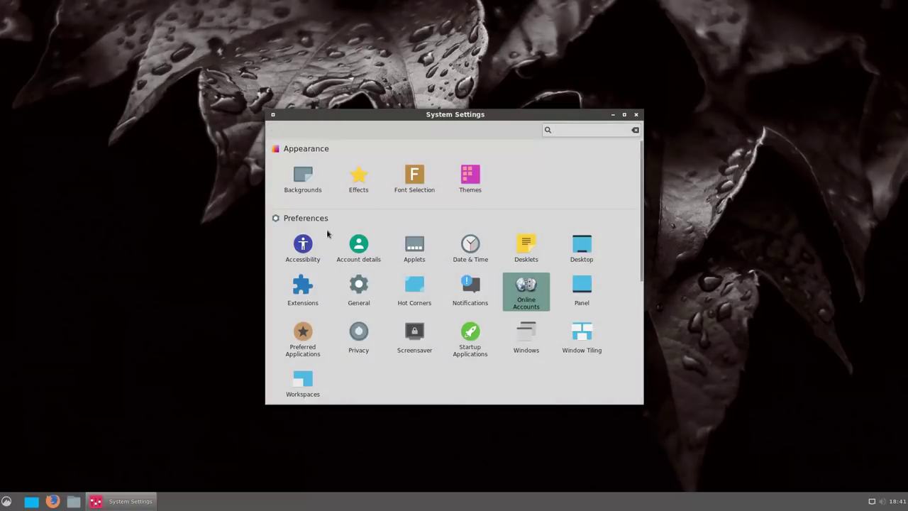
left_click(636, 114)
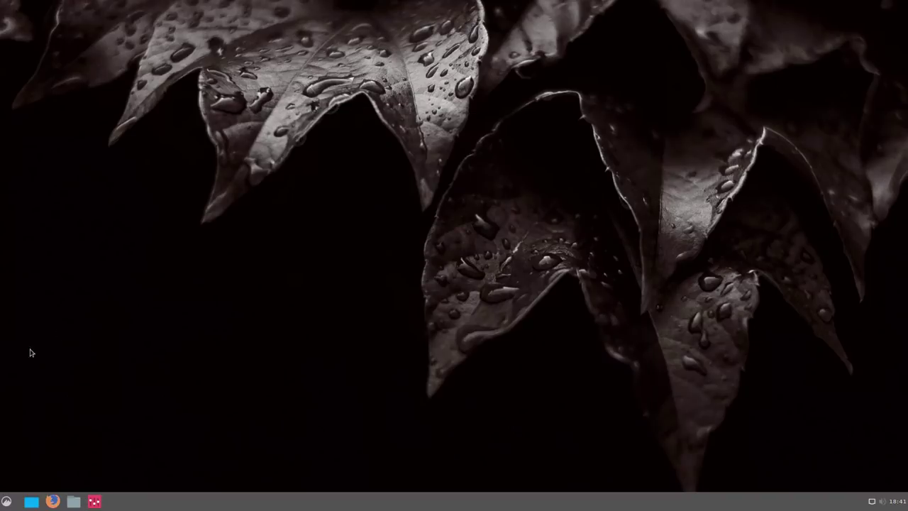
key("super")
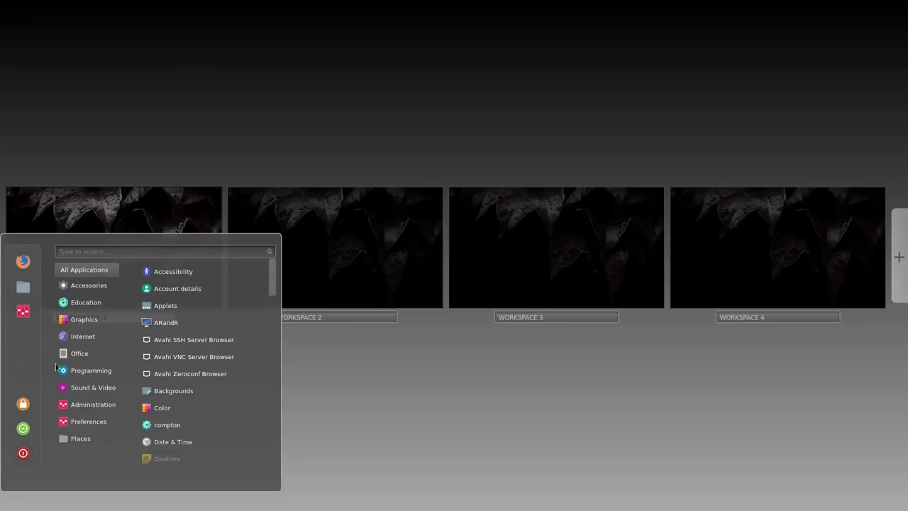
left_click(93, 252)
type("s")
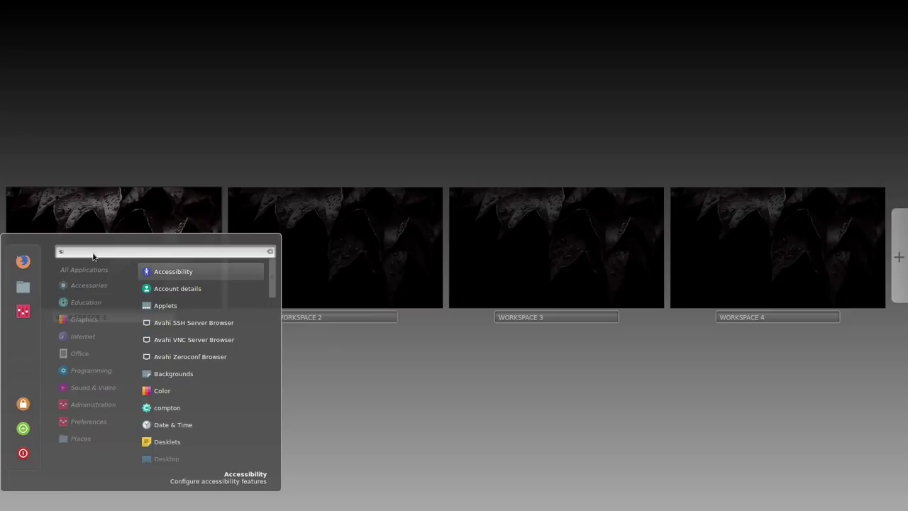
type("oft")
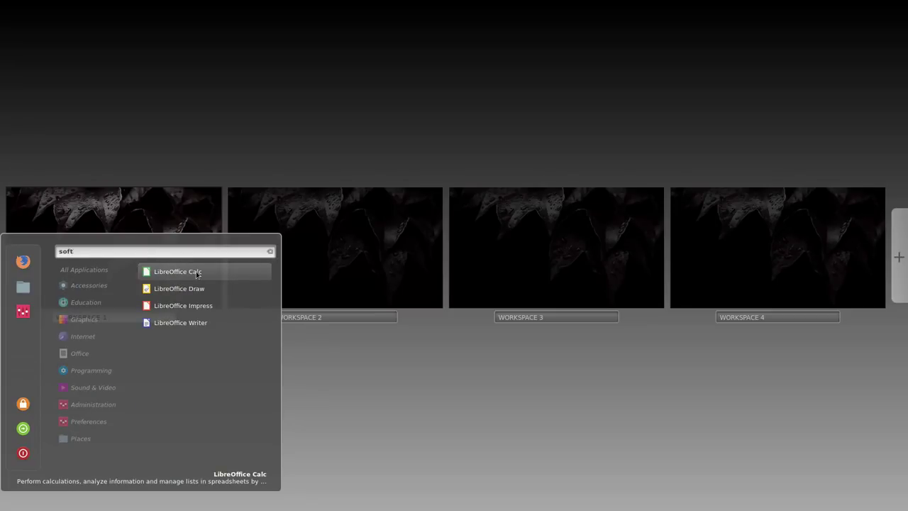
key("BackSpace")
key("BackSpace")
key("BackSpace")
key("BackSpace")
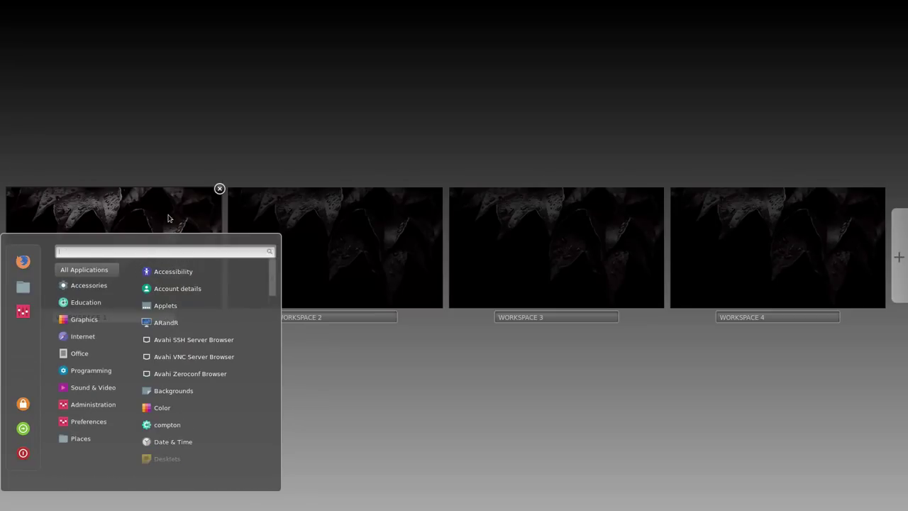
left_click(170, 217)
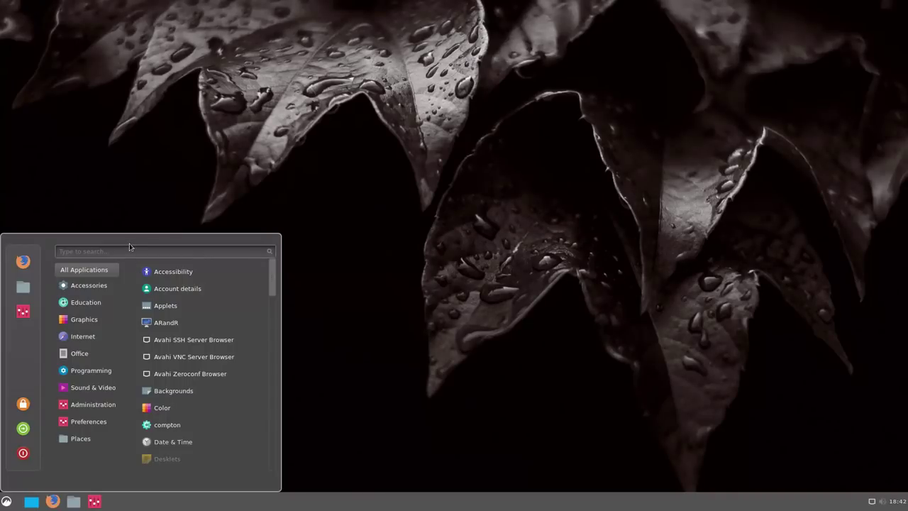
type("sof")
type("so")
left_click(5, 502)
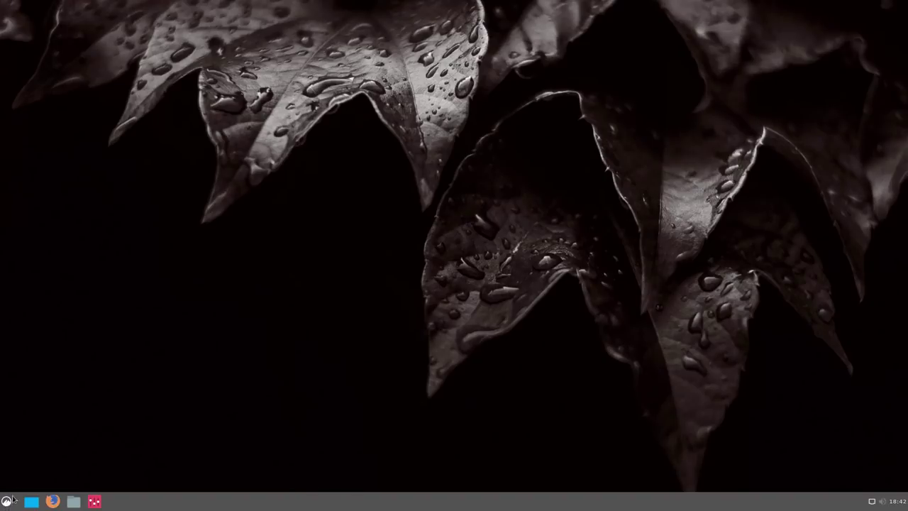
left_click(6, 502)
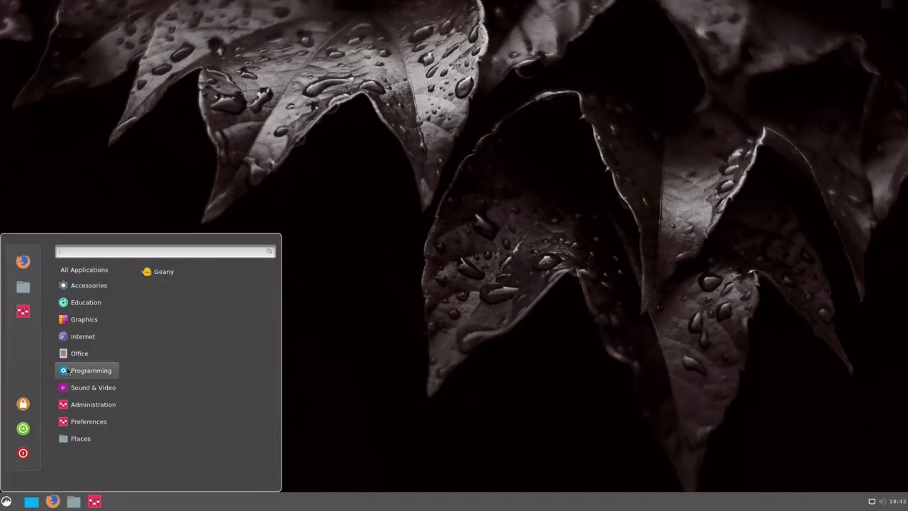
type("soft")
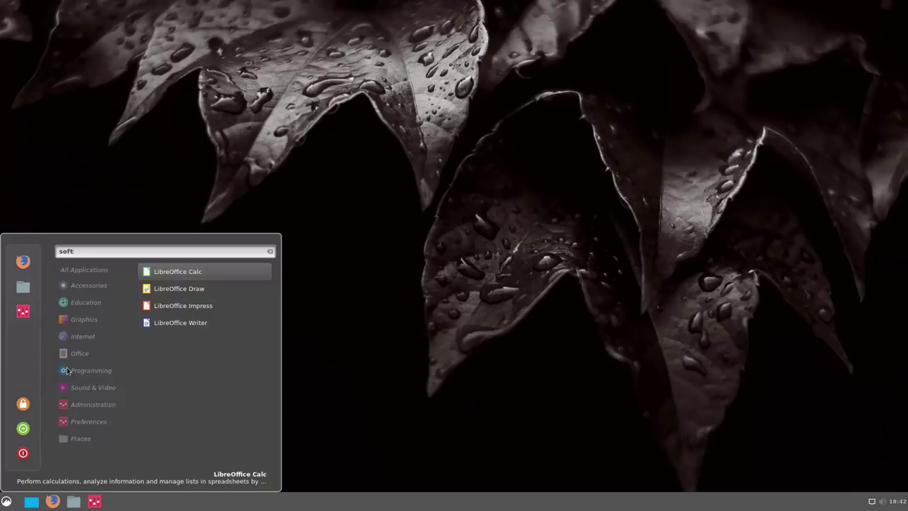
type("w")
key("BackSpace")
key("BackSpace")
key("BackSpace")
key("BackSpace")
key("BackSpace")
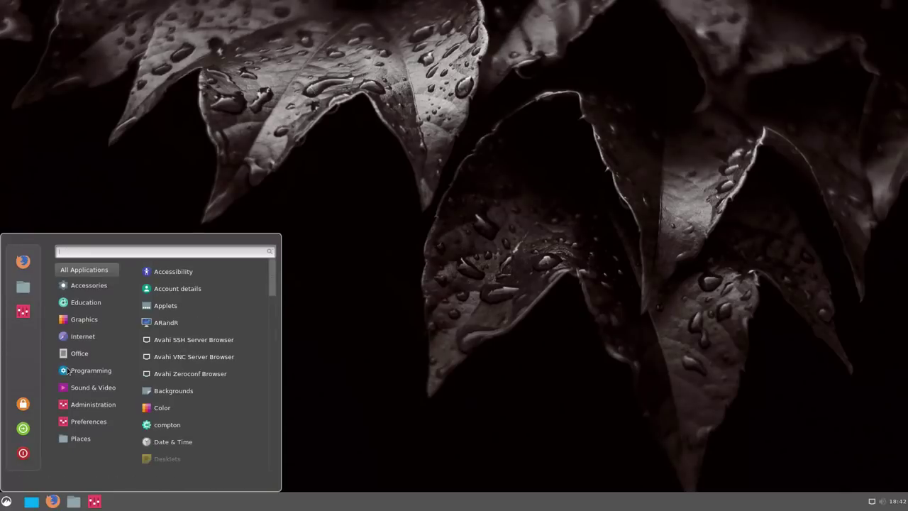
left_click(238, 361)
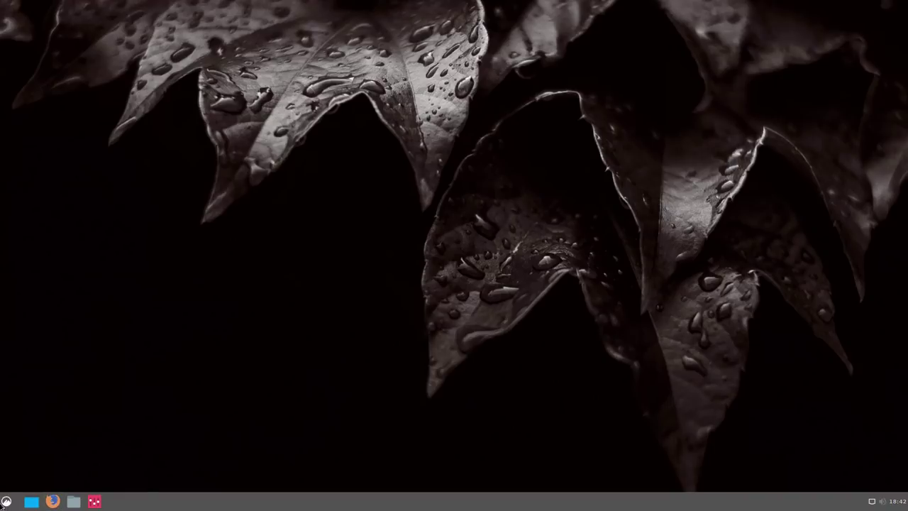
left_click(7, 503)
type("ter")
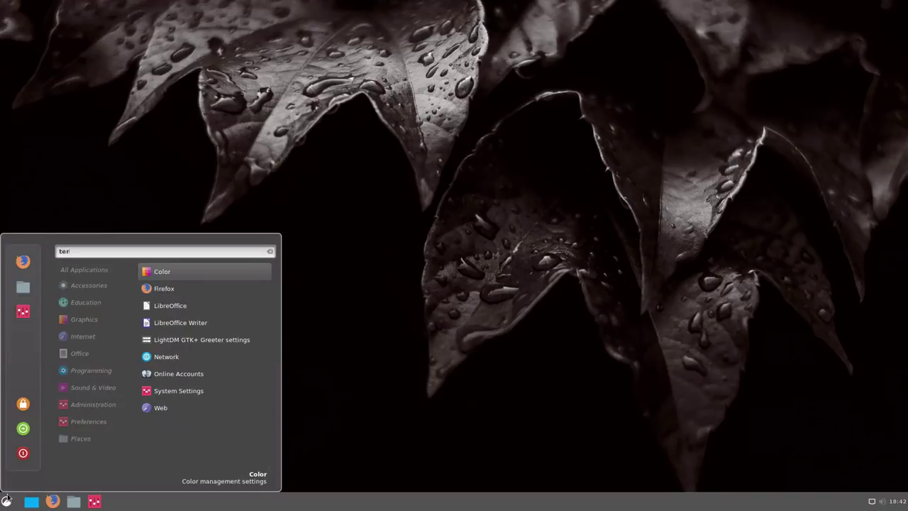
type("m")
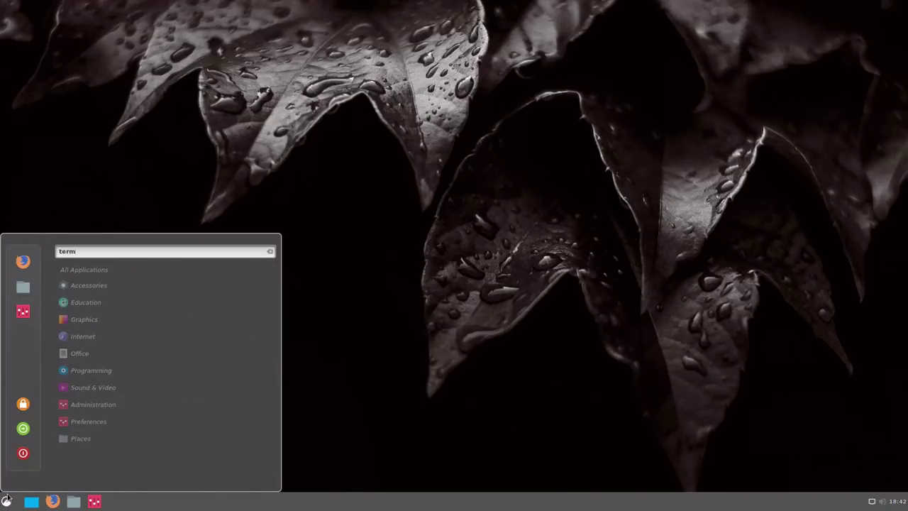
key("BackSpace")
key("BackSpace")
key("BackSpace")
key("BackSpace")
type("term")
key("BackSpace")
key("BackSpace")
key("BackSpace")
key("BackSpace")
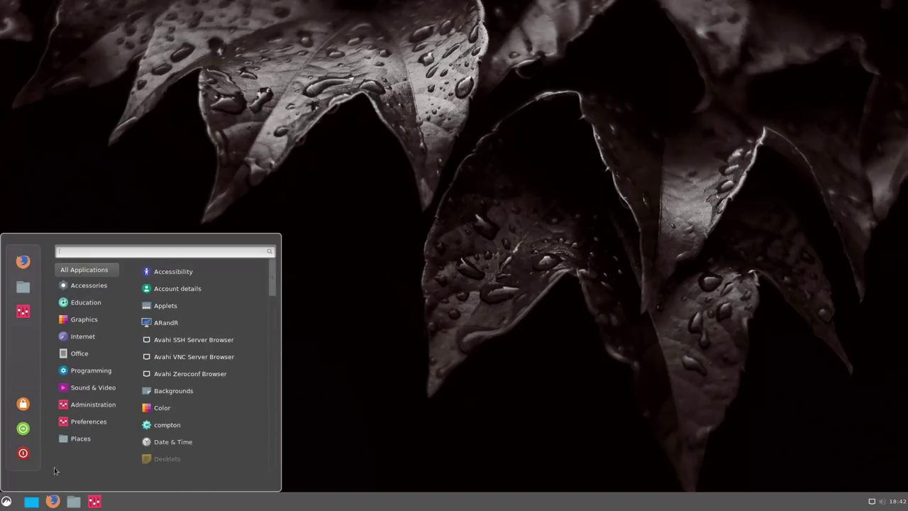
mouse_move(92, 406)
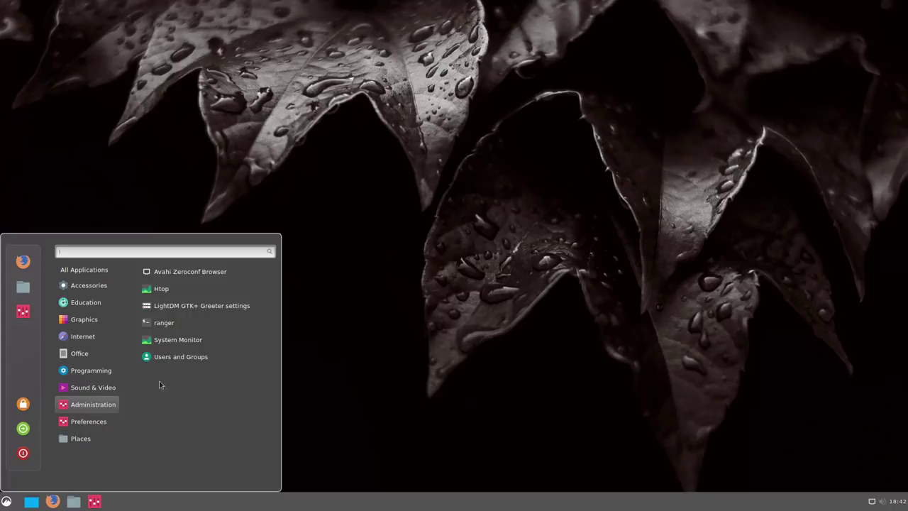
left_click(164, 292)
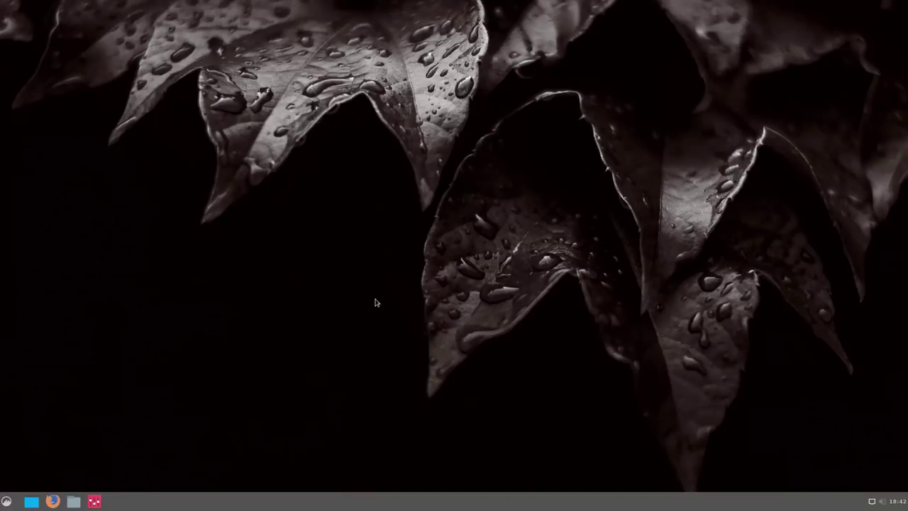
left_click(6, 502)
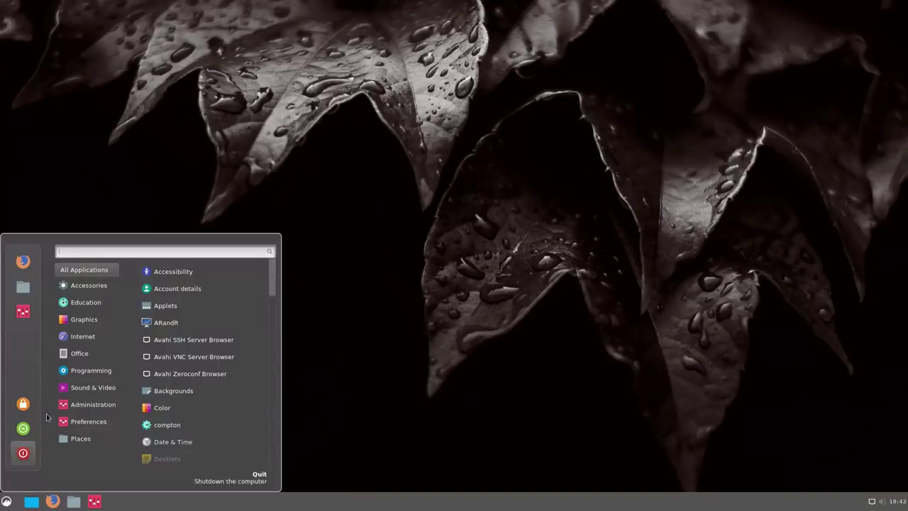
left_click(100, 503)
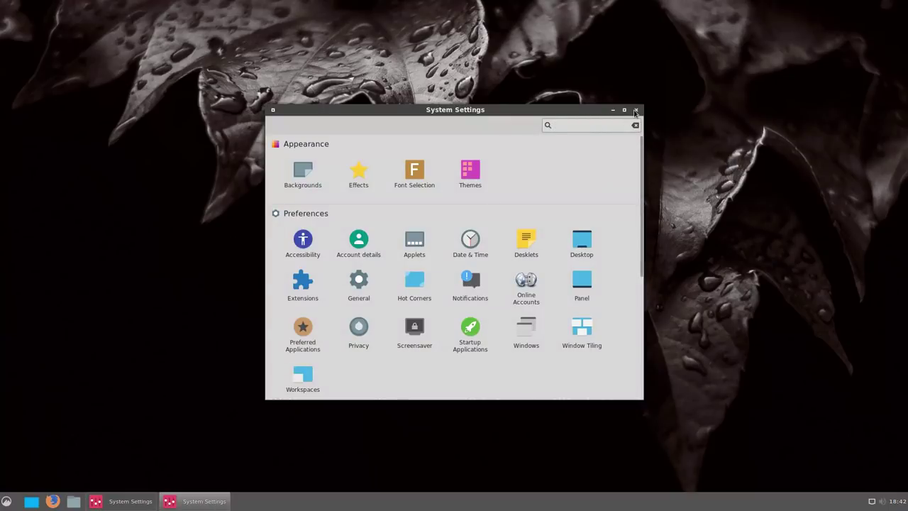
left_click(636, 110)
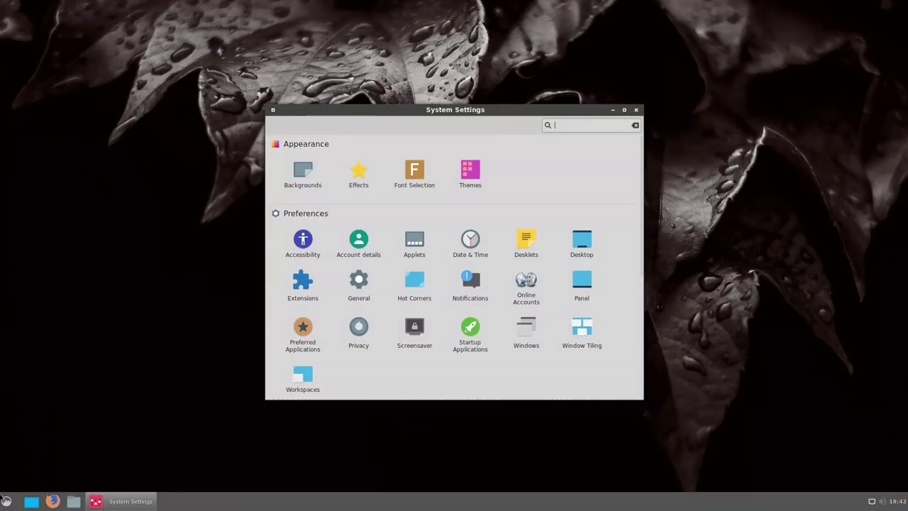
left_click(636, 110)
left_click(6, 501)
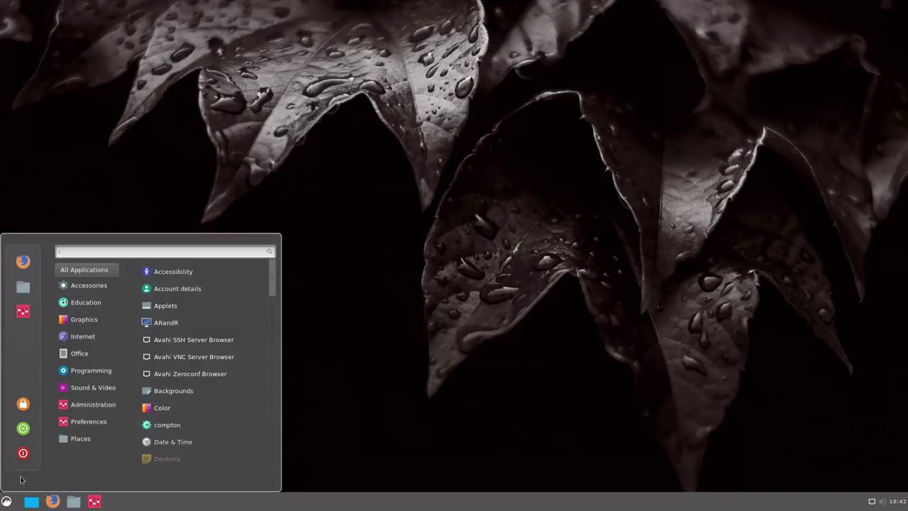
type("ht")
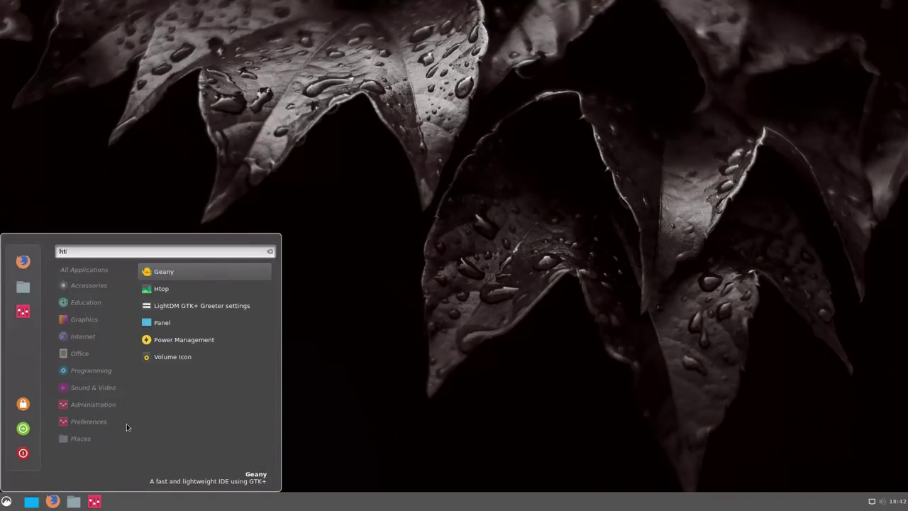
left_click(165, 289)
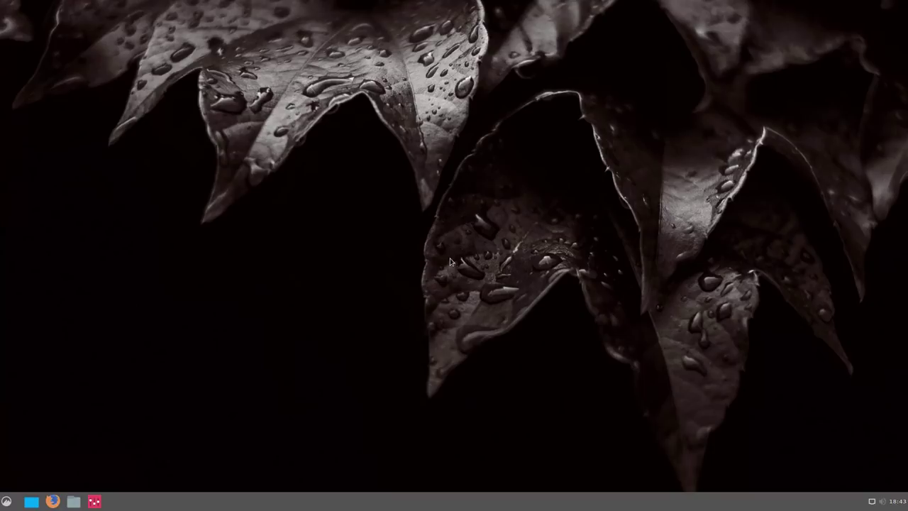
left_click(6, 501)
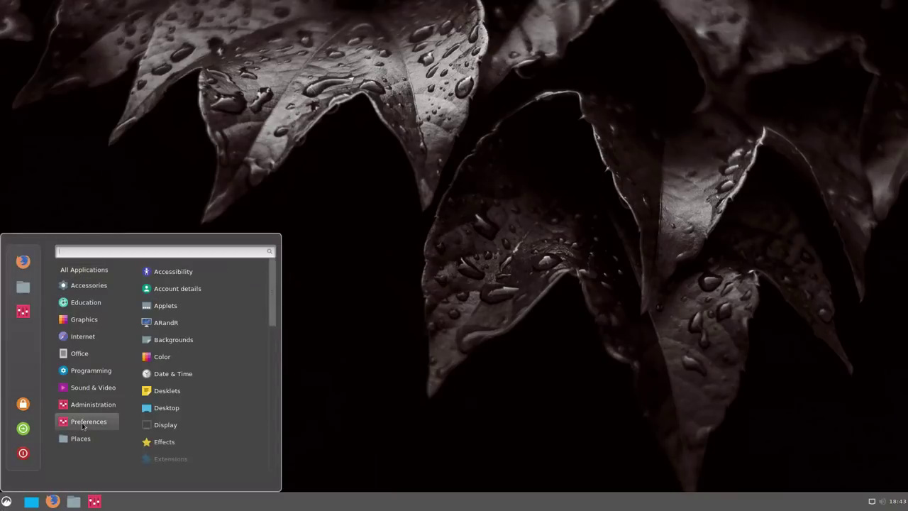
mouse_move(81, 401)
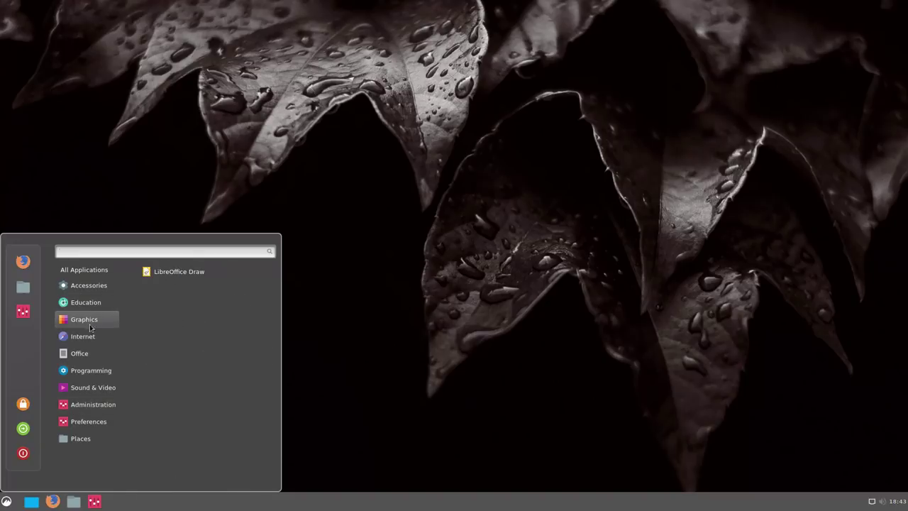
mouse_move(90, 363)
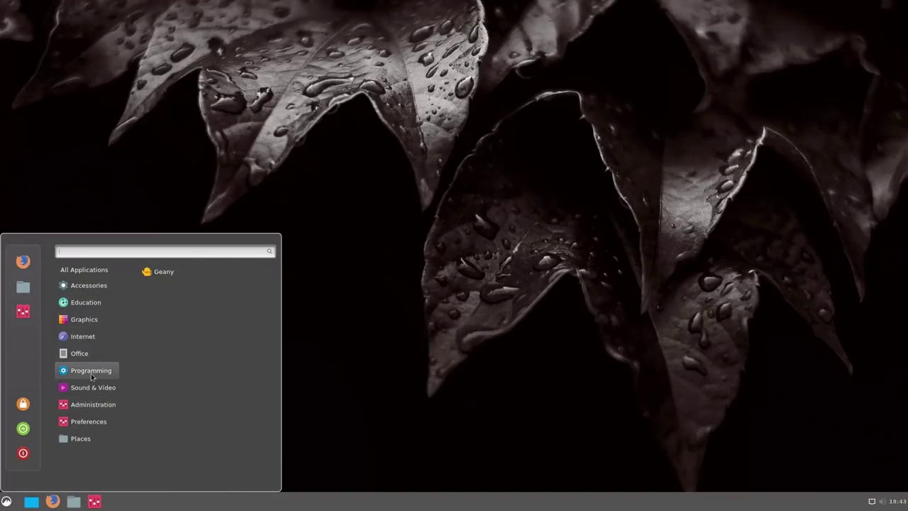
mouse_move(78, 323)
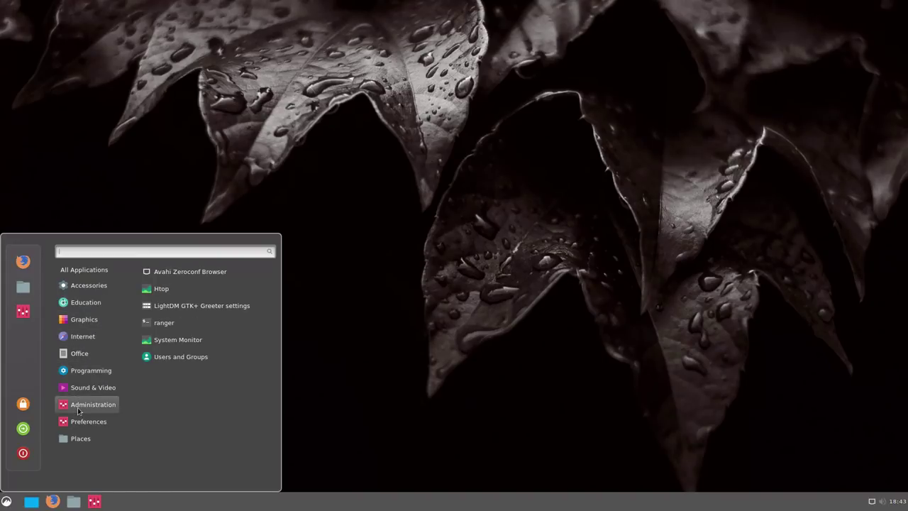
left_click(170, 341)
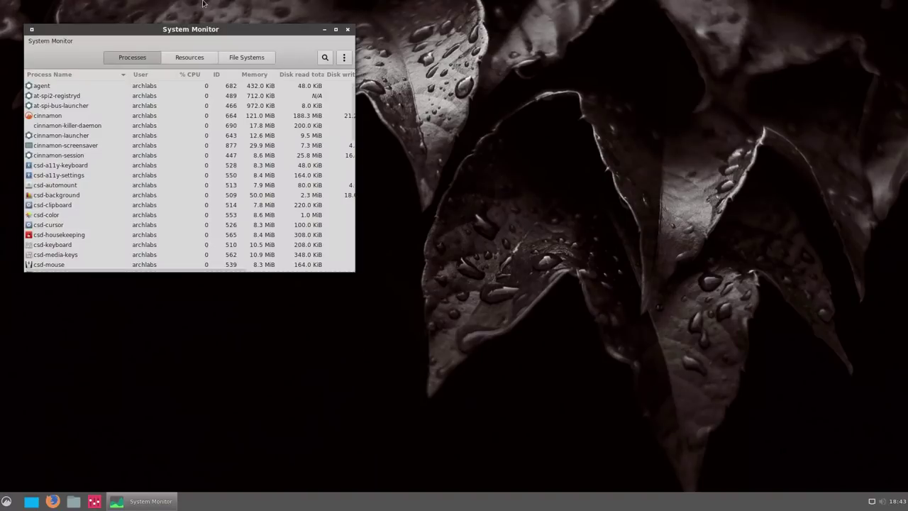
left_click_drag(200, 33, 347, 116)
left_click(335, 128)
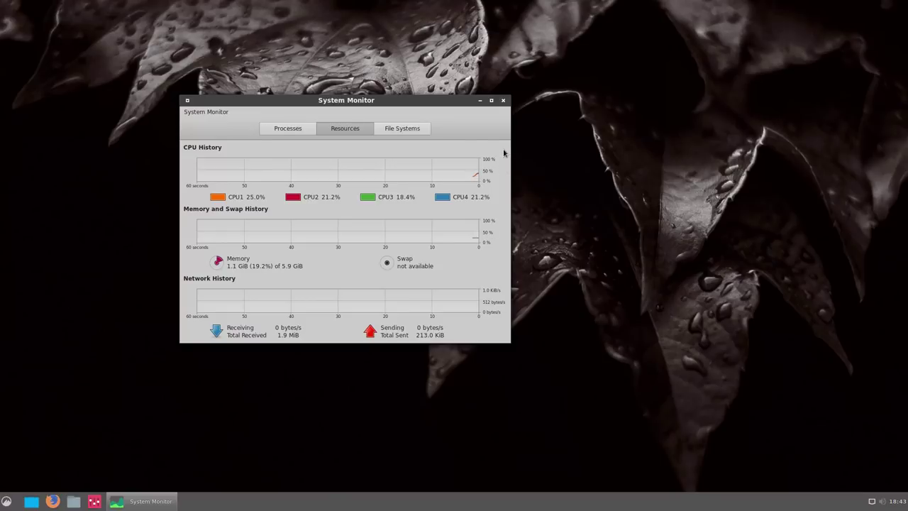
left_click(503, 101)
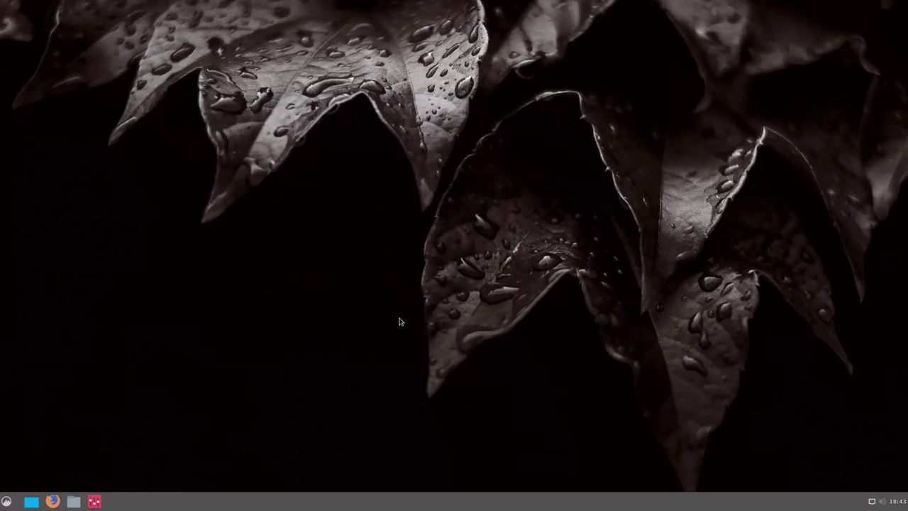
left_click(52, 501)
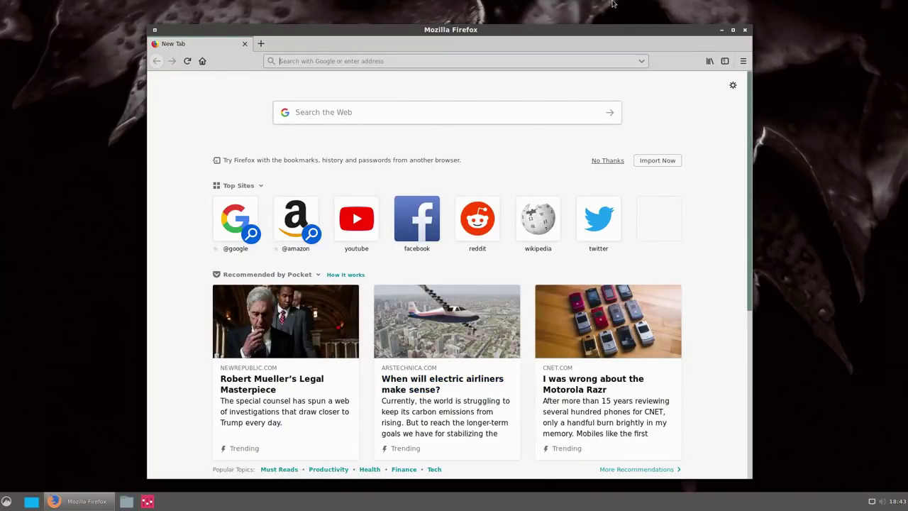
left_click(745, 31)
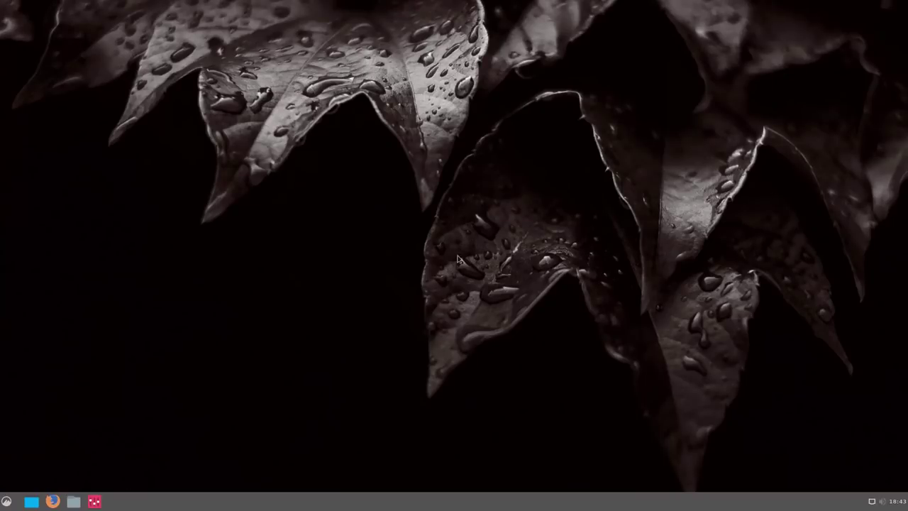
Shut down the Cinnamon session from the application menu's Quit prompt.
left_click(7, 501)
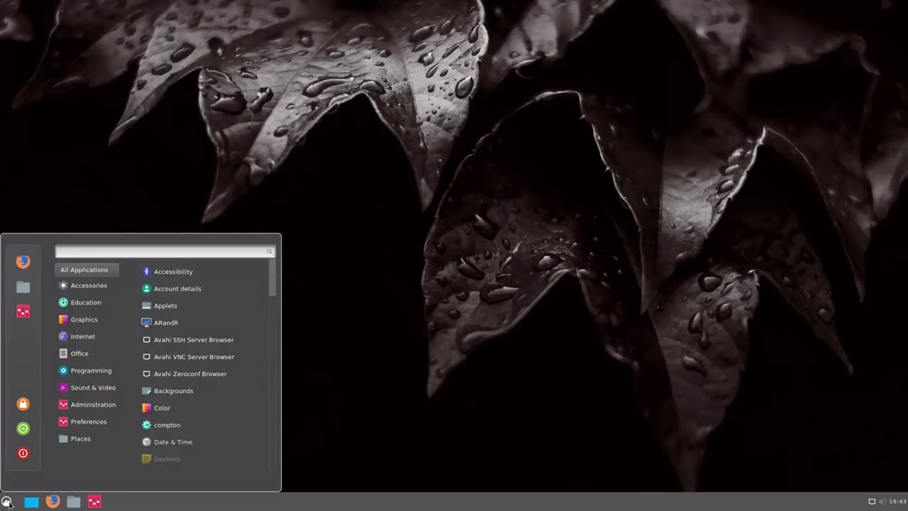
mouse_move(81, 386)
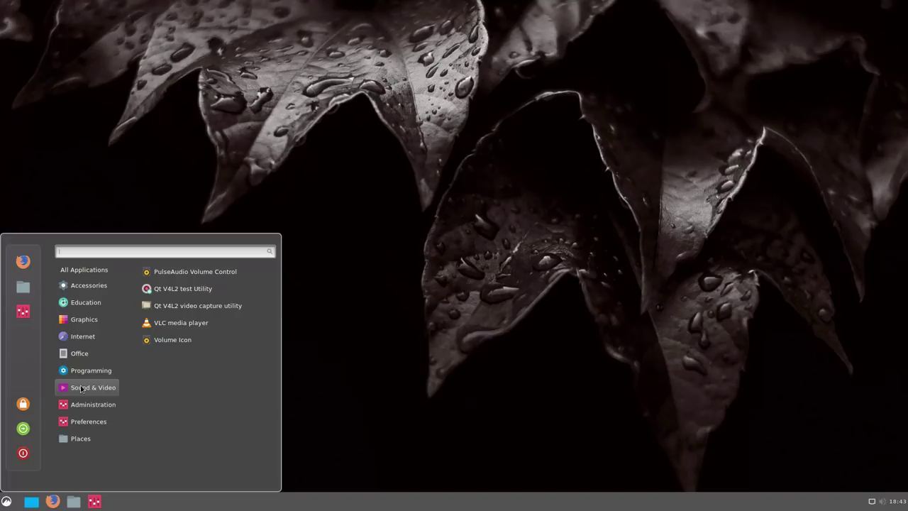
left_click(485, 300)
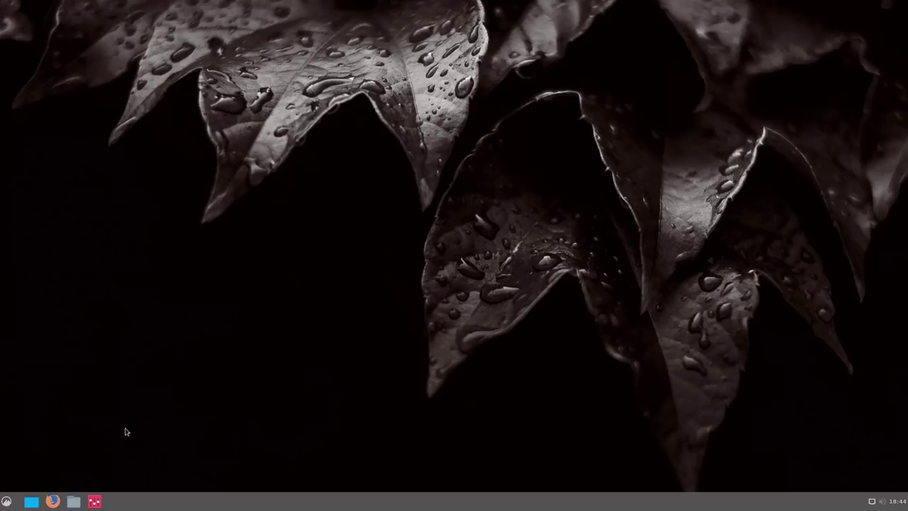
left_click(6, 501)
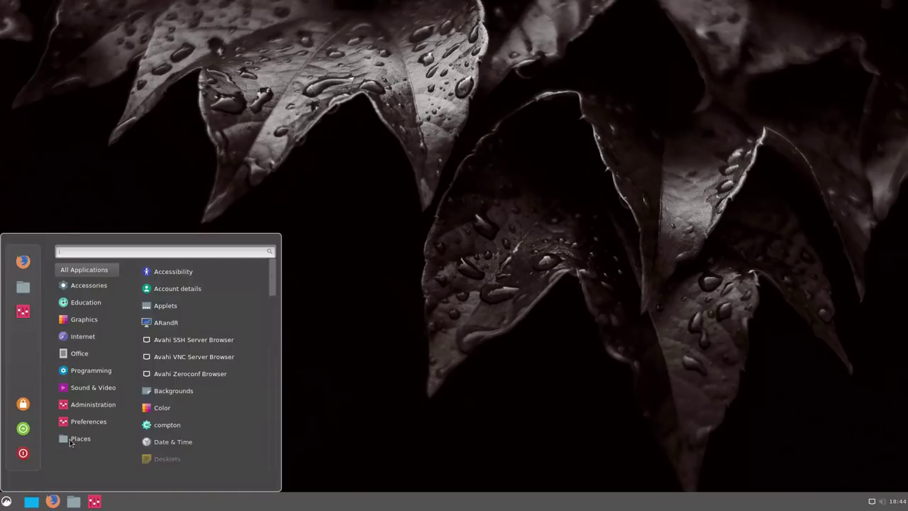
left_click(20, 450)
left_click(514, 267)
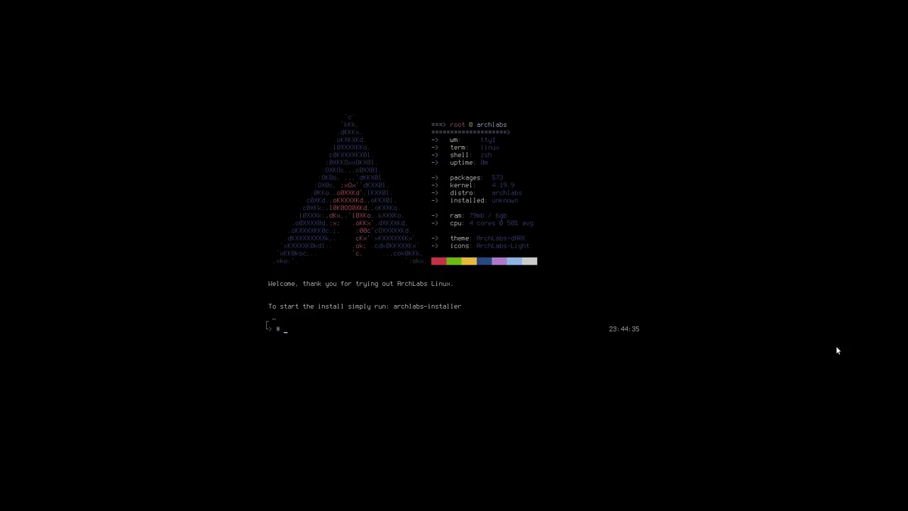
Run archlabs-installer at the zsh prompt, using Tab completion.
type("arc")
key("Tab")
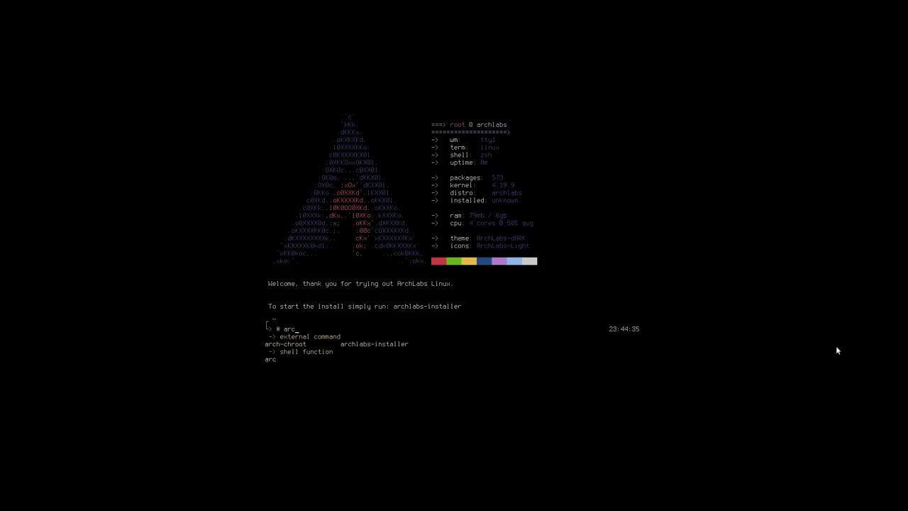
type("hlabs-installer")
key("Return")
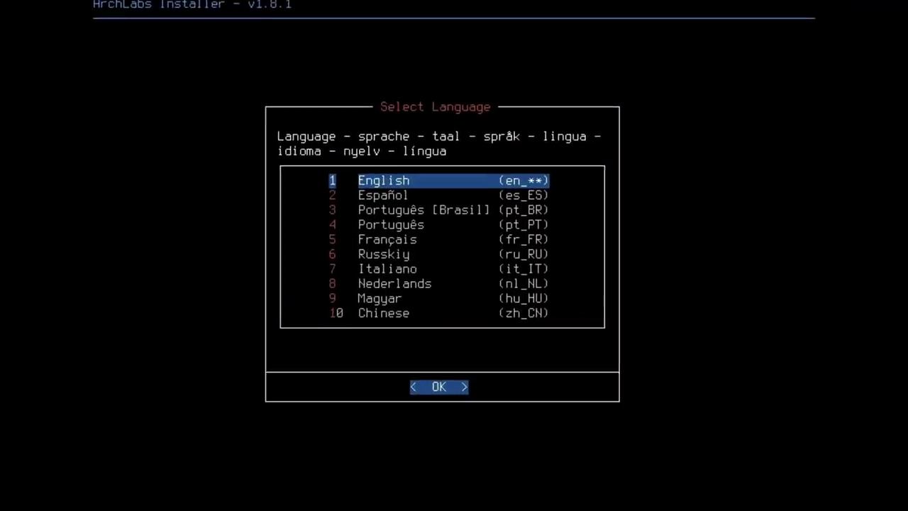
Choose English, pass the welcome notes, and close the device tree view.
key("Return")
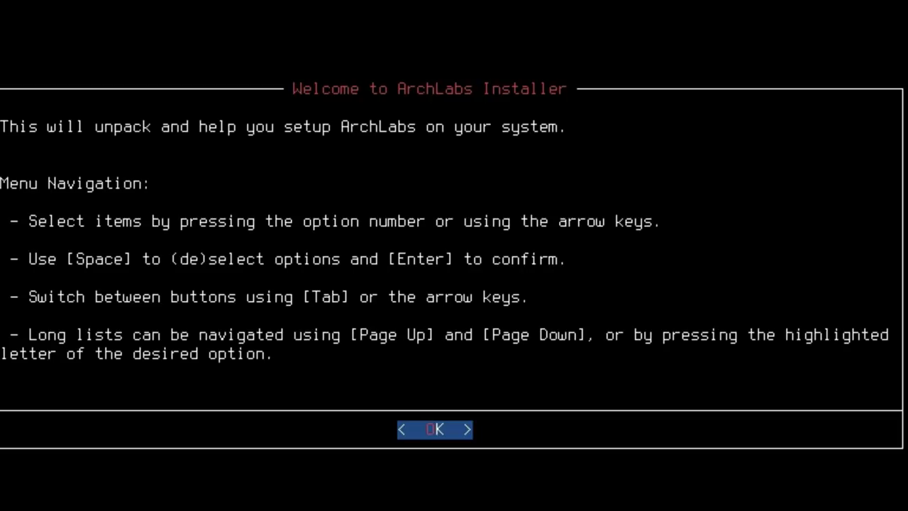
key("Return")
key("Return")
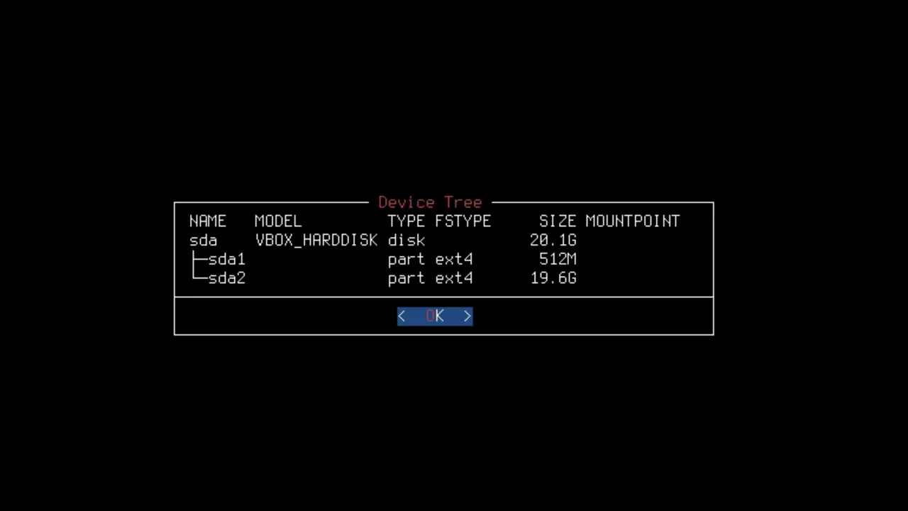
key("Return")
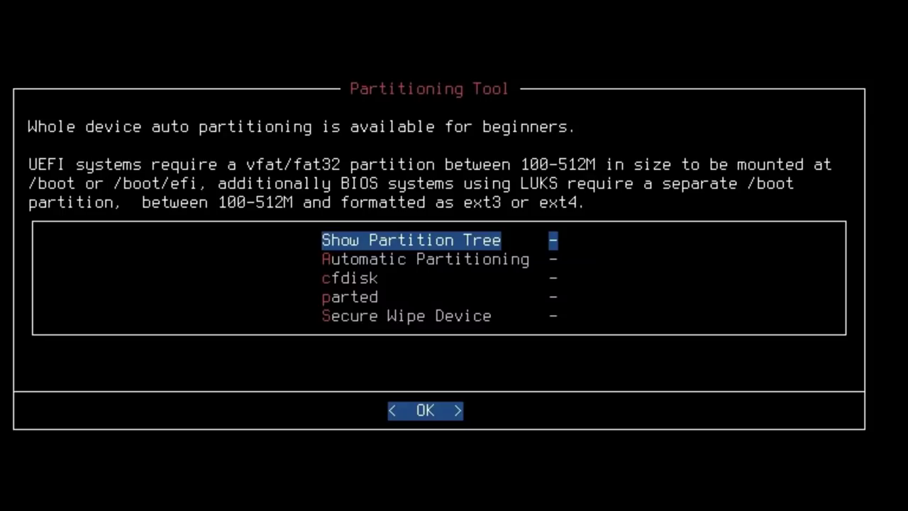
Choose Automatic Partitioning and confirm wiping /dev/sda.
key("Down")
key("Return")
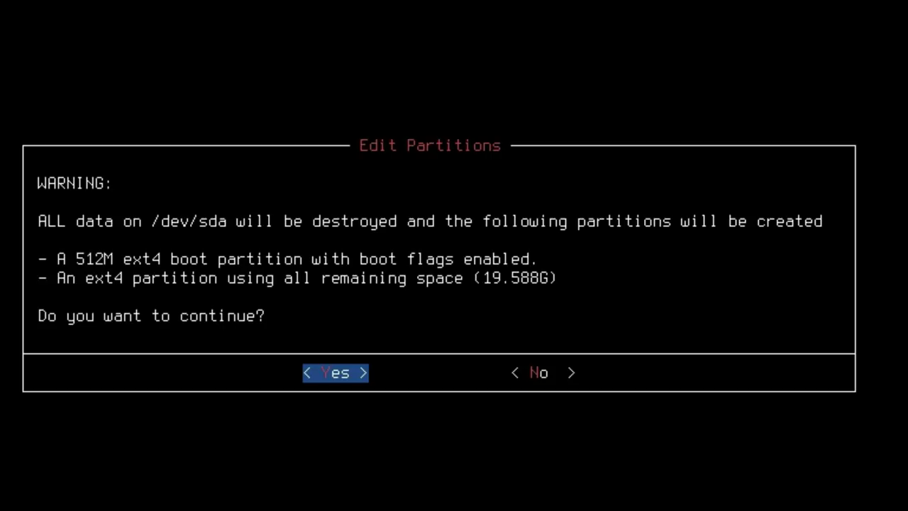
key("Return")
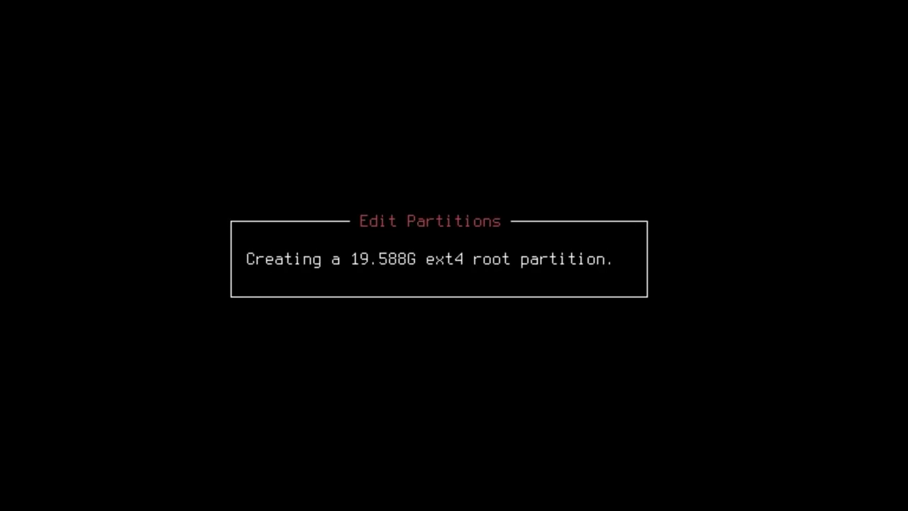
Dismiss the partitioning notice and open the Mount Partitions step.
key("Return")
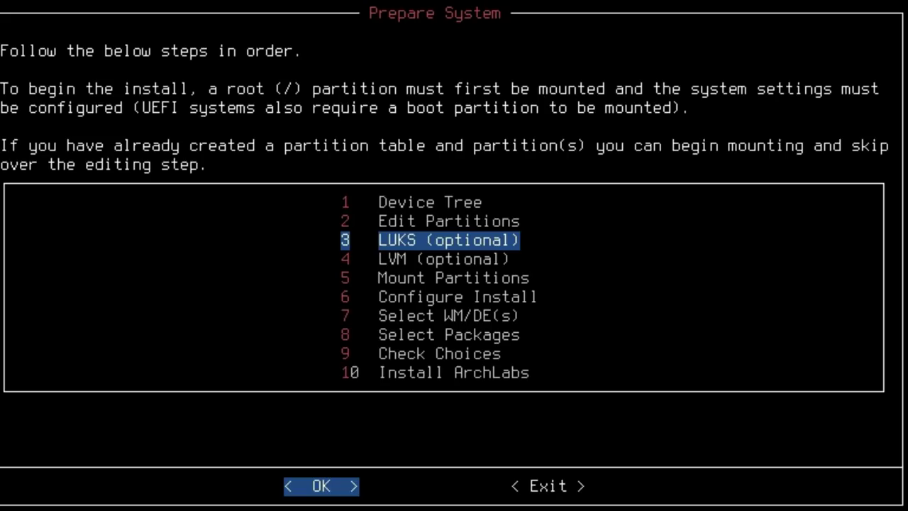
key("Down")
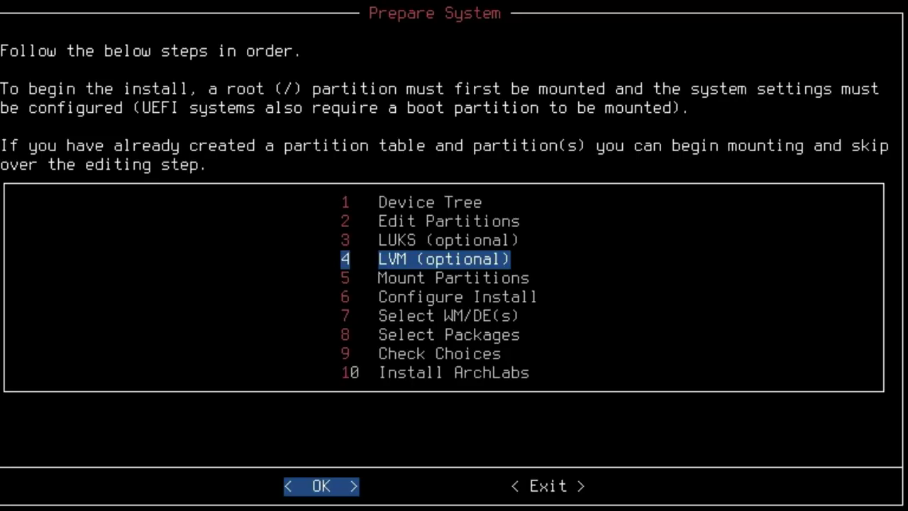
key("Down")
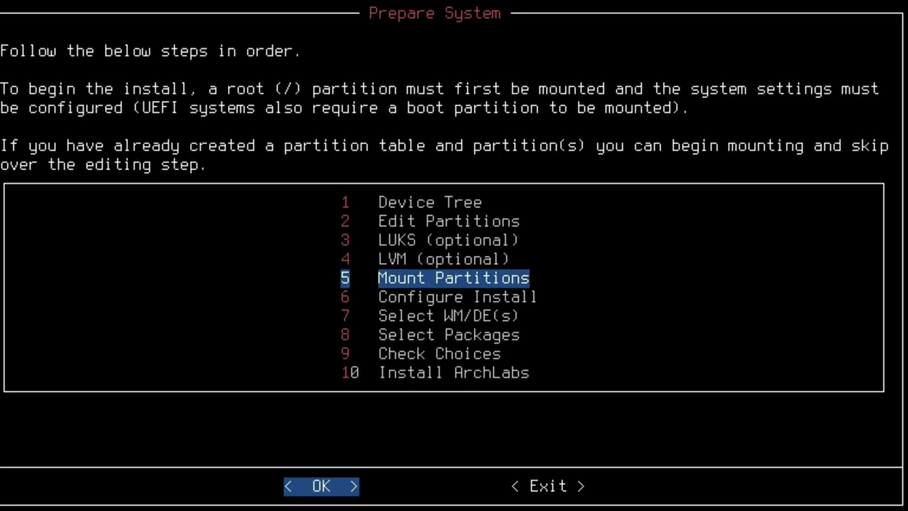
key("Up")
key("Up")
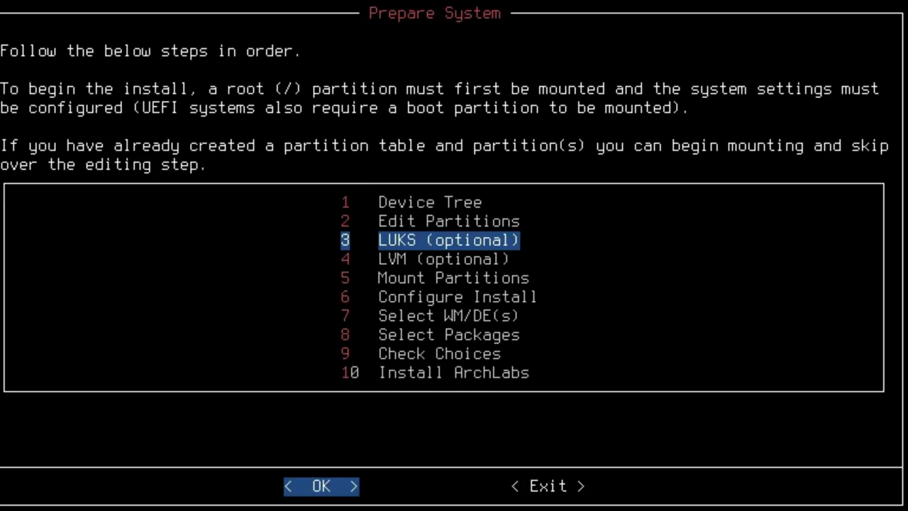
key("Down")
key("Down")
key("Return")
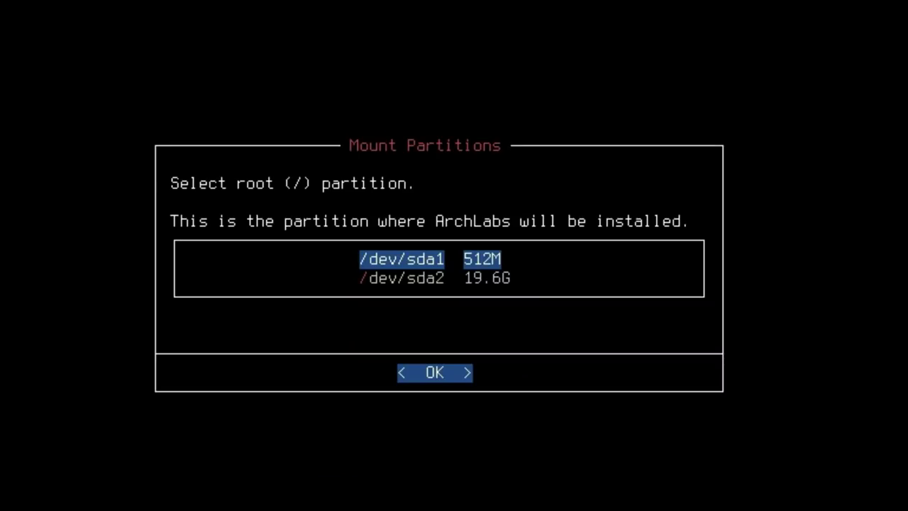
Format /dev/sda2 as ext4 and mount it as root with the discard option.
key("Down")
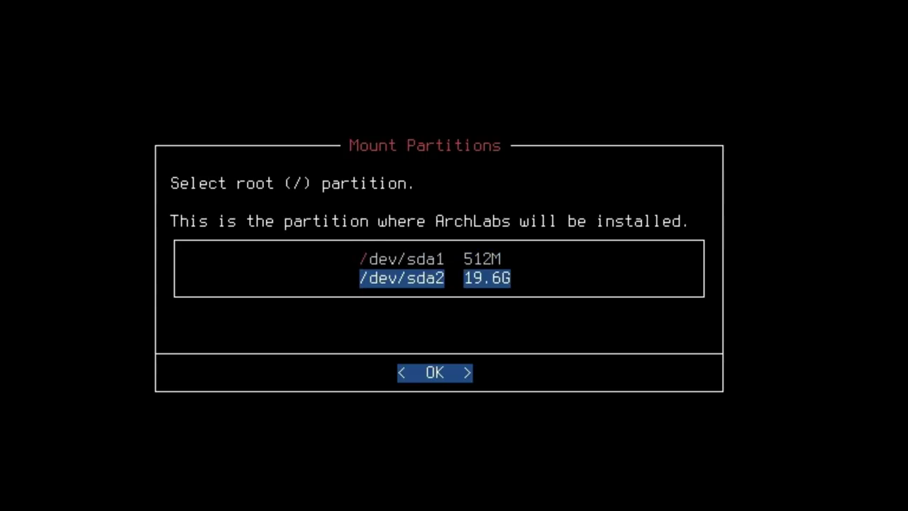
key("Return")
key("Return")
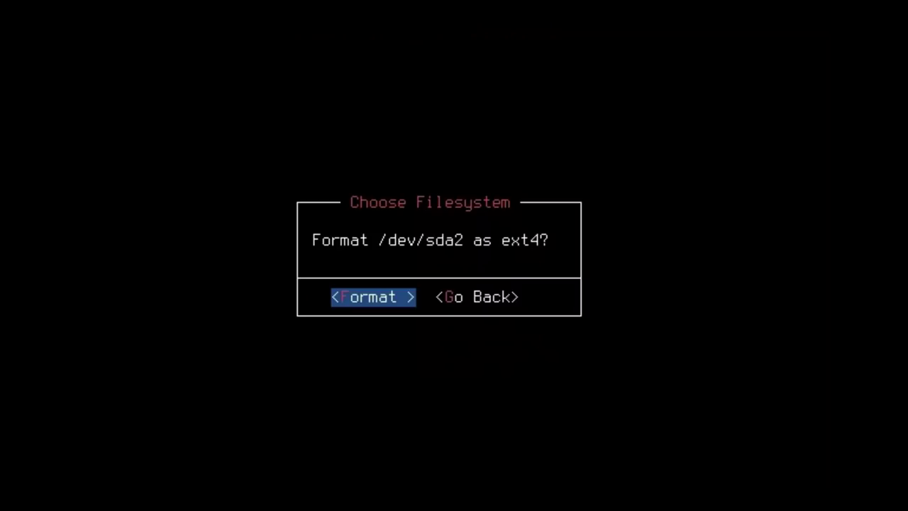
key("Return")
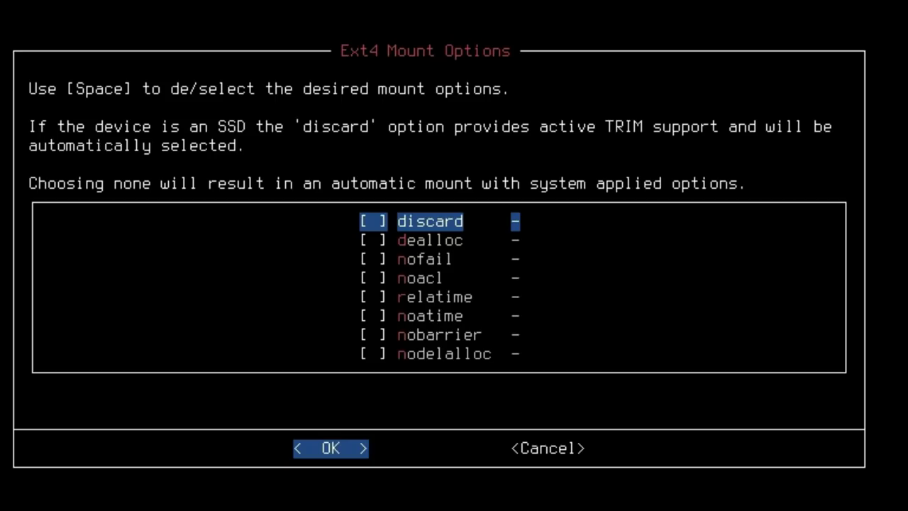
key("space")
key("Return")
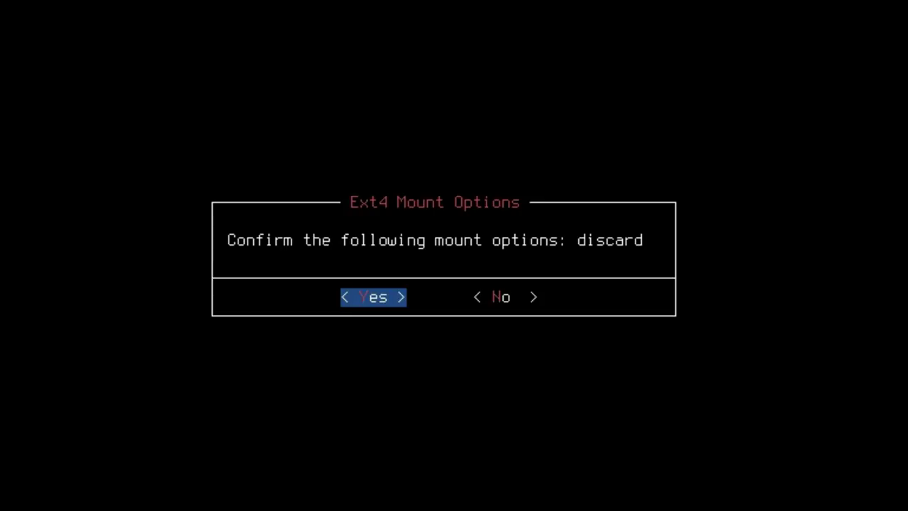
key("Return")
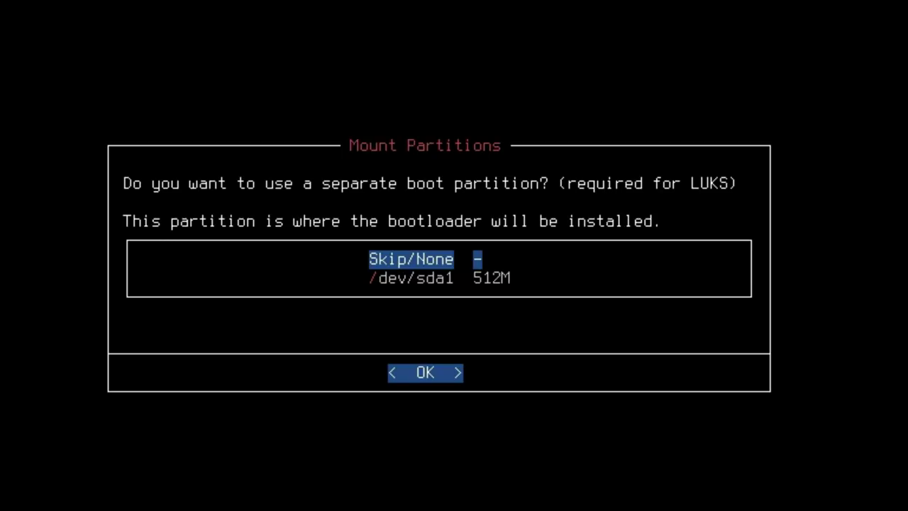
Use /dev/sda1 for /boot with the grub bootloader and no swap.
key("Down")
key("Return")
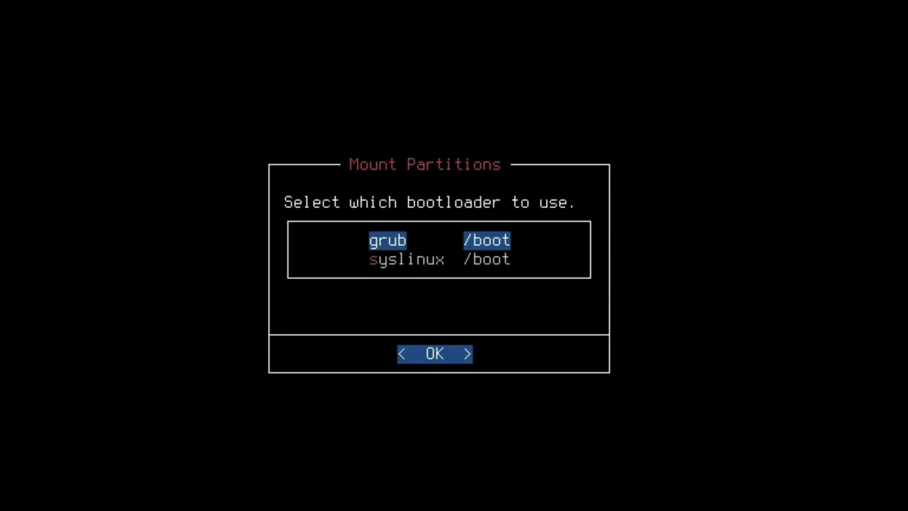
key("Return")
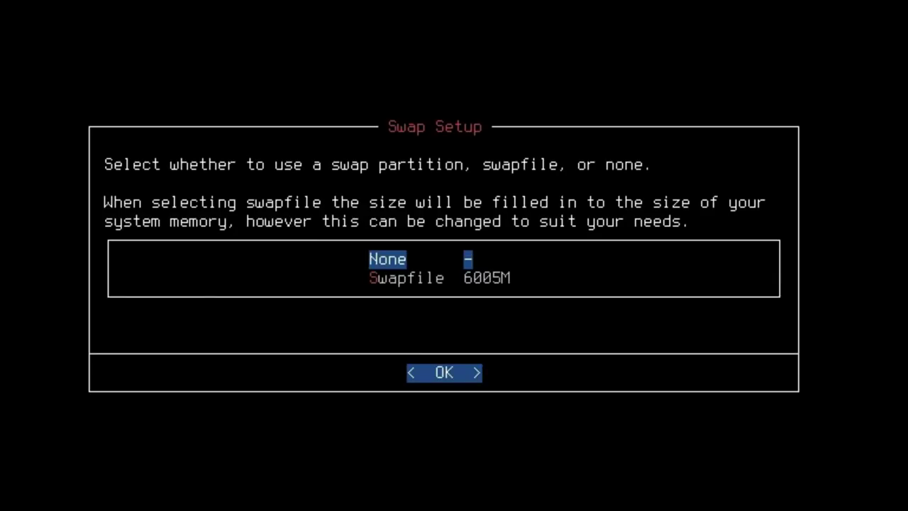
key("Return")
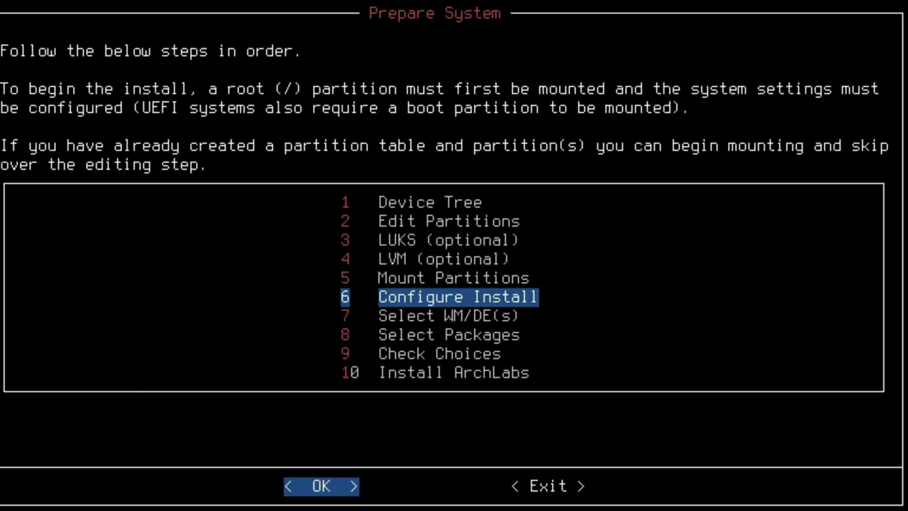
Keep archlabs as the hostname and set the locale to en_US.UTF-8.
key("Return")
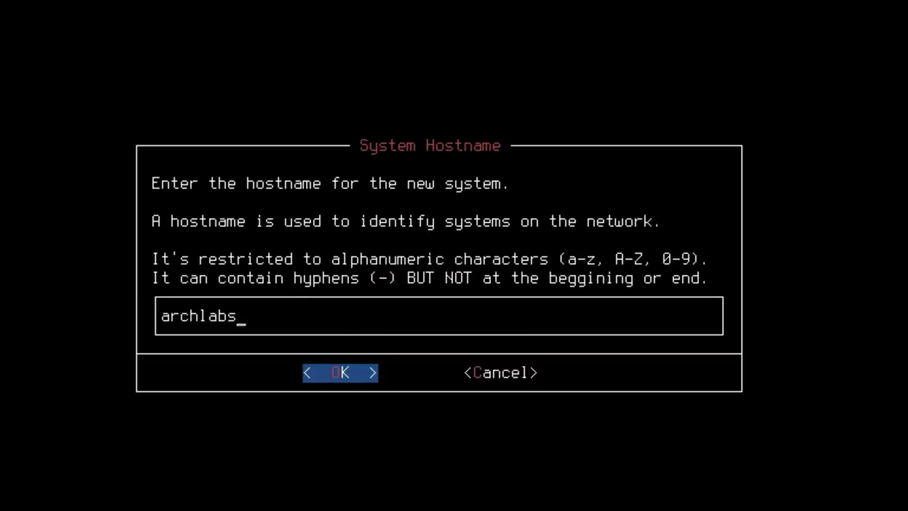
key("Return")
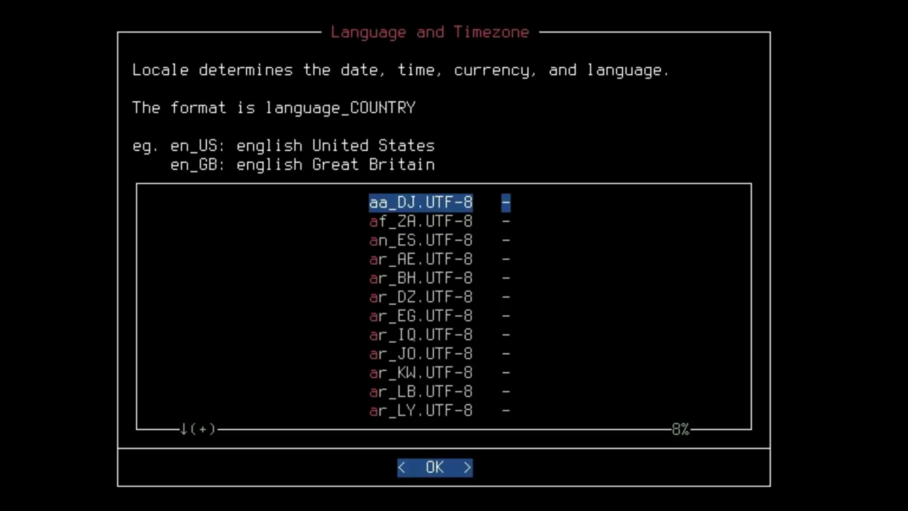
key("e")
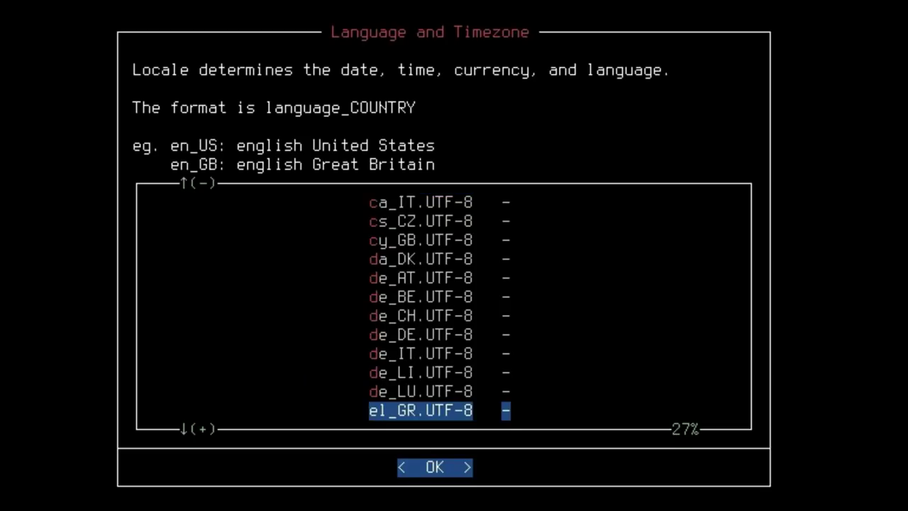
key("Down")
key("Down")
key("Down")
key("Down")
key("Down")
key("Down")
key("Down")
key("Down")
key("Down")
key("Down")
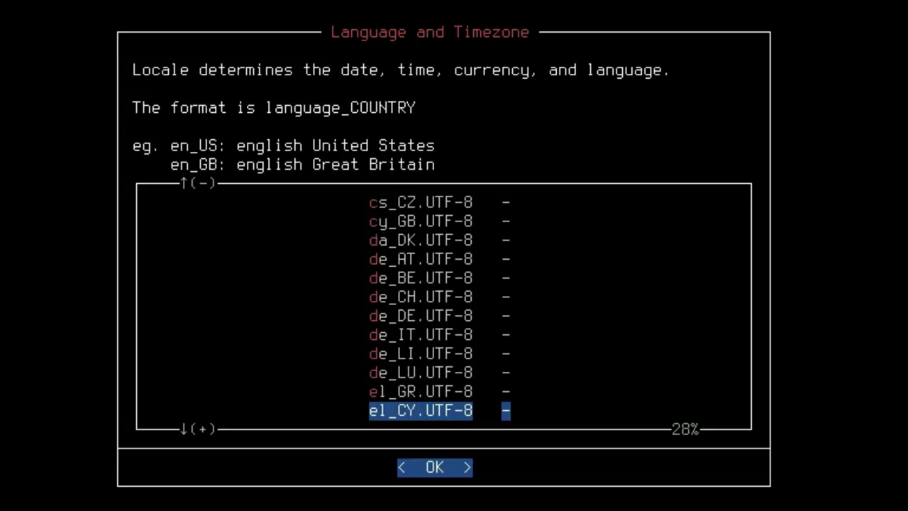
key("Down")
key("Down")
key("Down")
key("Down")
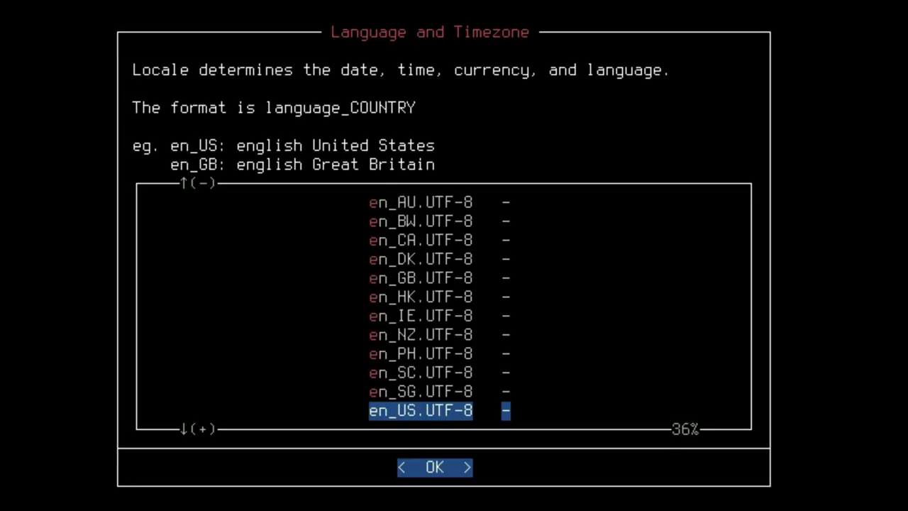
key("Up")
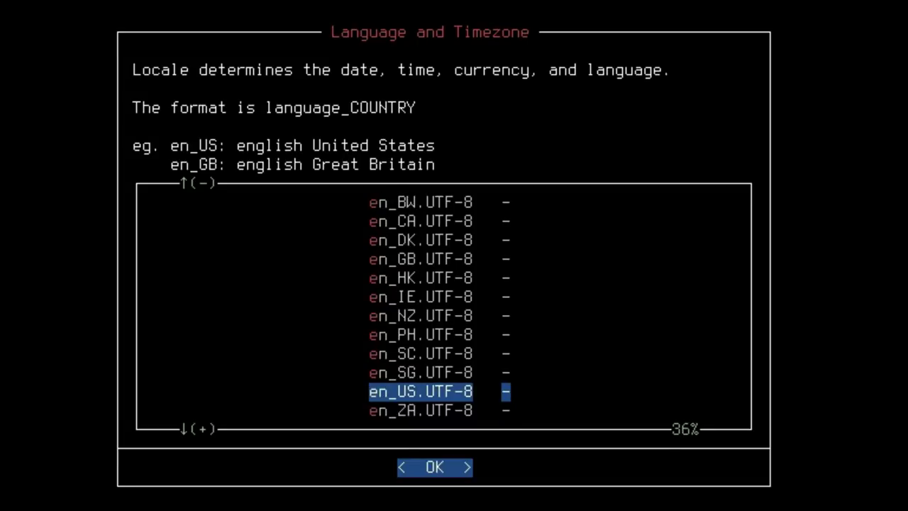
key("Return")
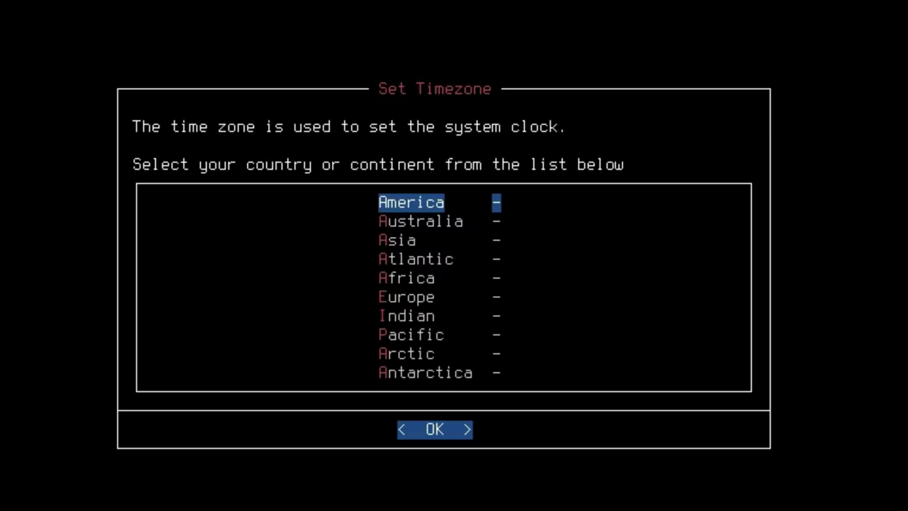
Set the time zone to America/New_York.
key("Return")
key("Down")
key("Down")
key("Down")
key("Down")
key("Down")
key("Down")
key("Down")
key("Down")
key("Down")
key("Down")
key("Down")
key("Down")
key("Down")
key("Down")
key("Down")
key("Down")
key("Down")
key("Down")
key("Down")
key("Down")
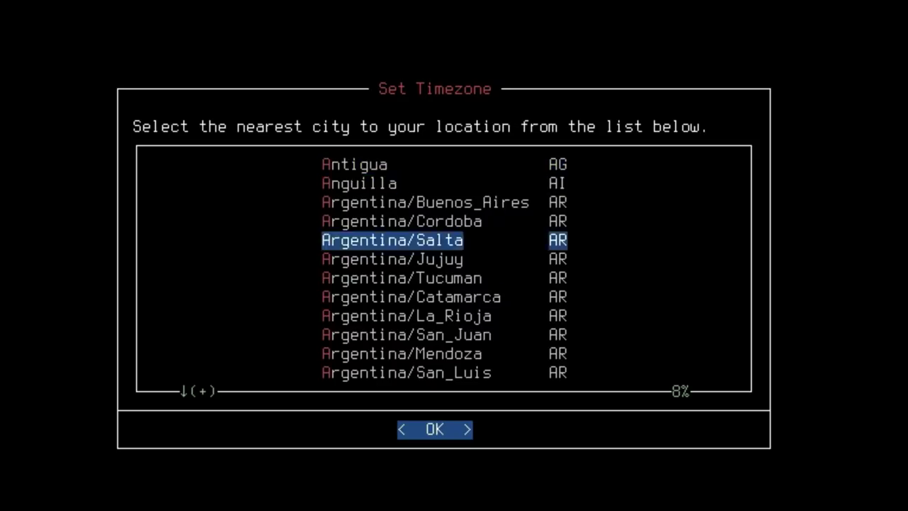
key("Down")
key("Down")
key("Down")
key("Down")
key("Down")
key("Down")
key("Down")
key("Down")
key("Down")
key("Down")
key("Down")
key("Down")
key("Down")
key("Down")
key("Down")
key("Down")
key("Down")
key("Down")
key("Down")
key("Down")
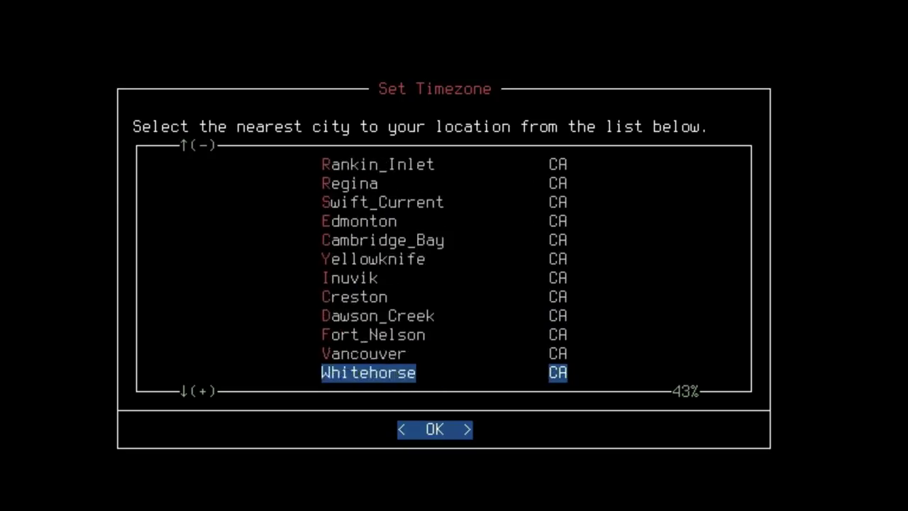
key("Down")
key("Down")
key("Down")
key("Down")
key("Down")
key("Down")
key("Down")
key("Down")
key("Down")
key("Down")
key("Down")
key("Down")
key("Down")
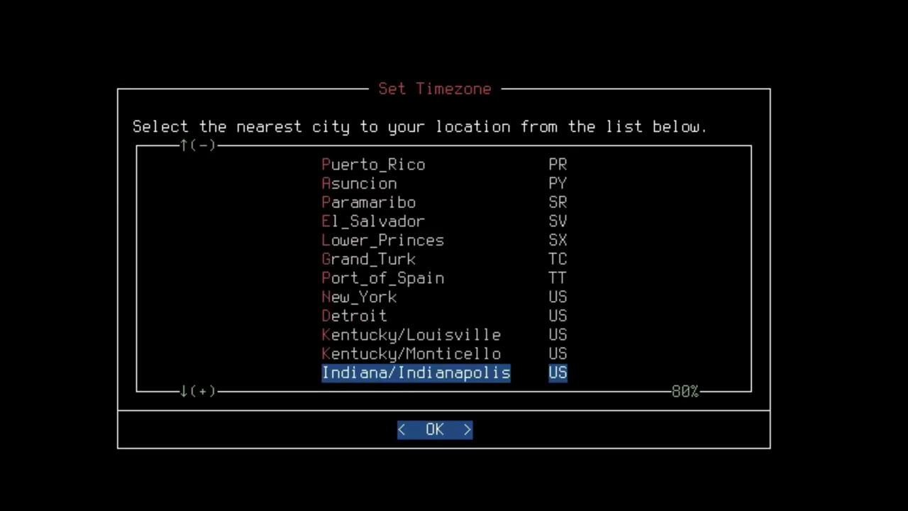
key("Up")
key("Up")
key("Up")
key("Up")
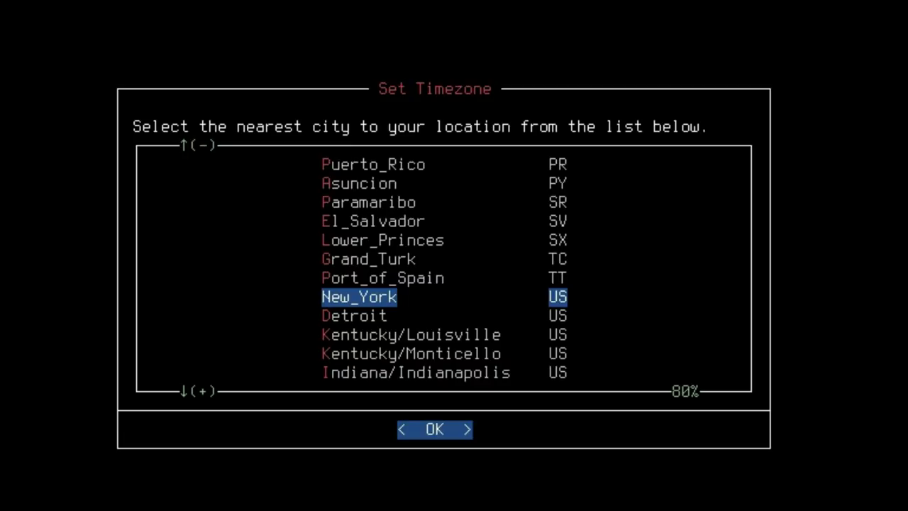
key("Return")
key("Return")
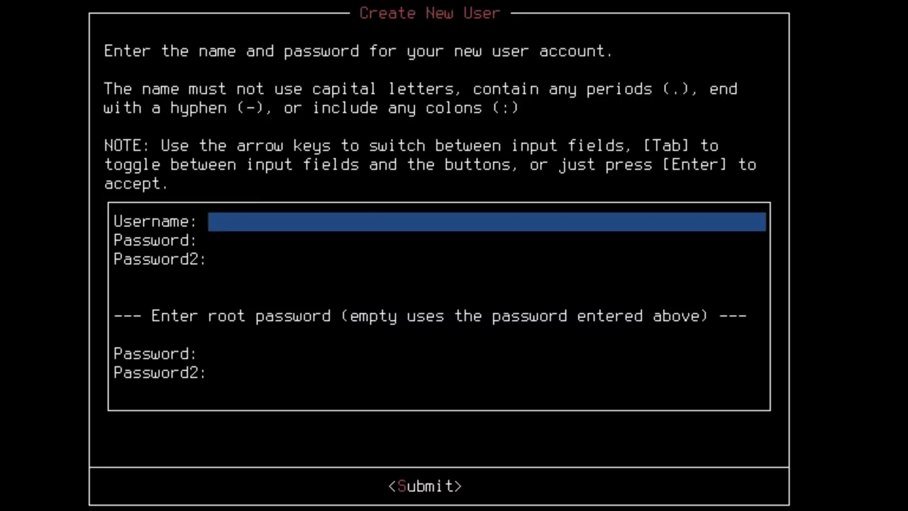
Create user archlabs, entering and confirming the account password, then submit.
type("archlabs")
key("Down")
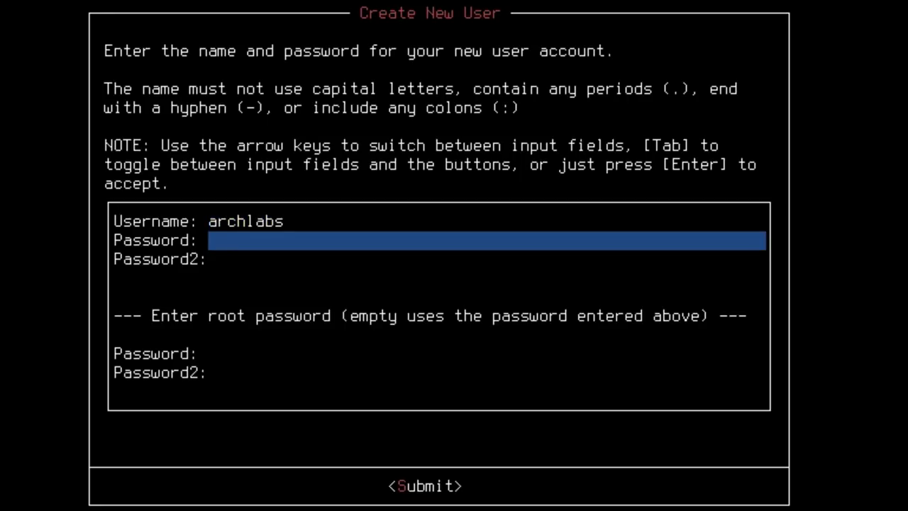
type("*")
key("BackSpace")
type("********")
key("Down")
type("****")
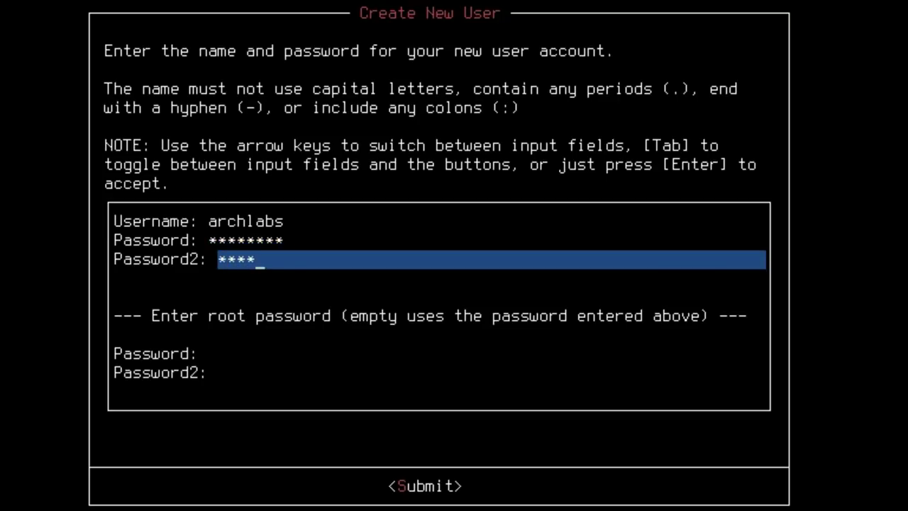
type("****")
key("Return")
Choose bash as the login shell and the linux kernel.
key("Down")
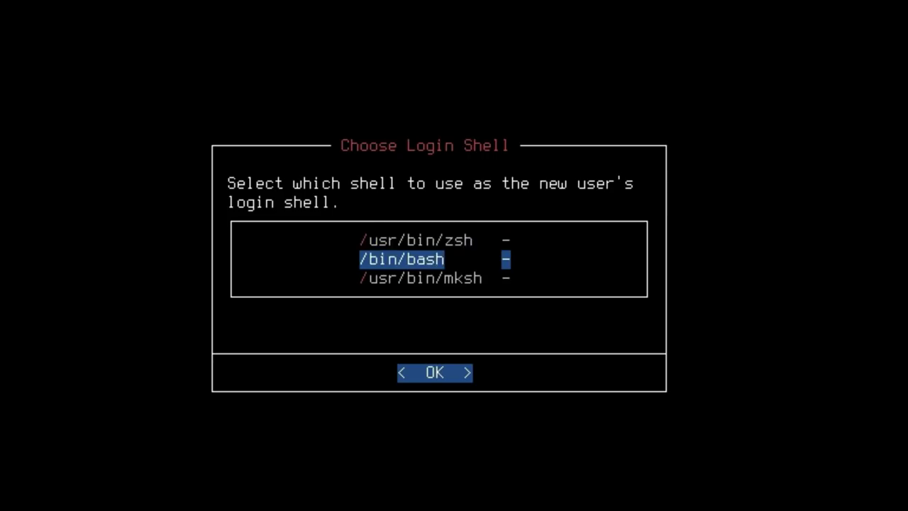
key("Return")
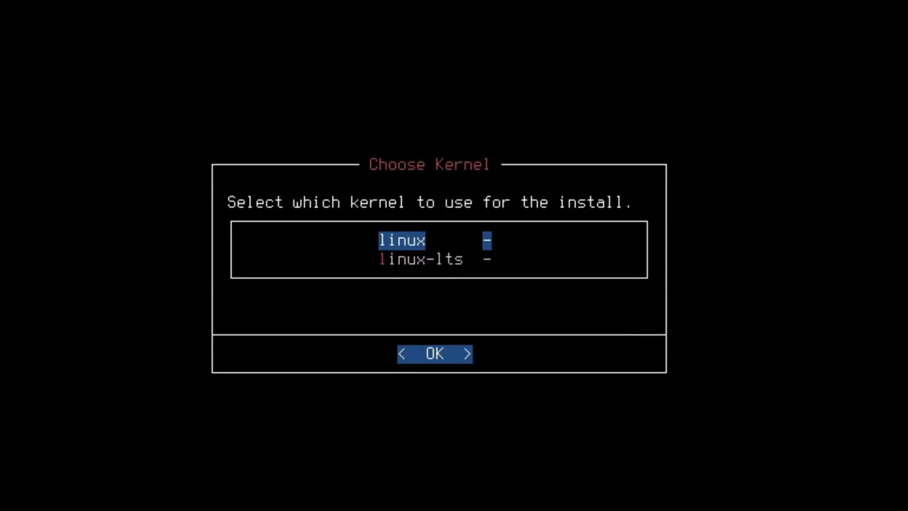
key("Down")
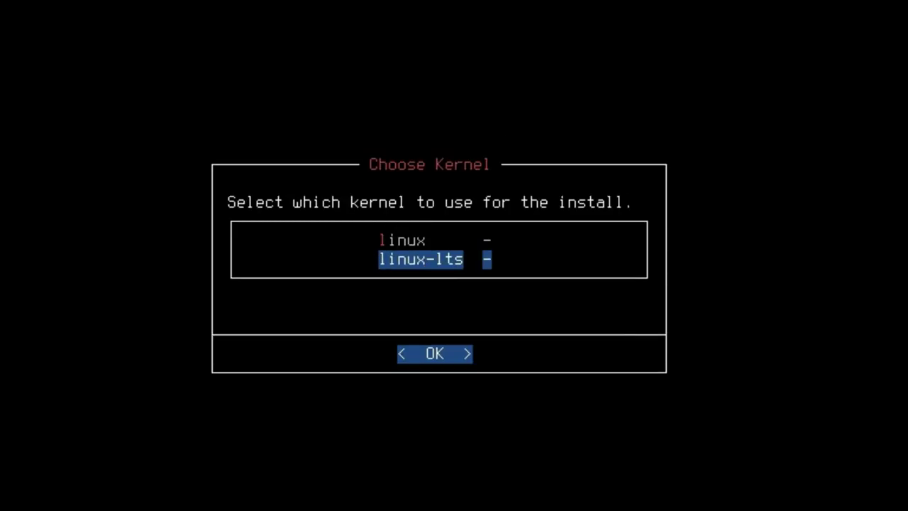
key("Up")
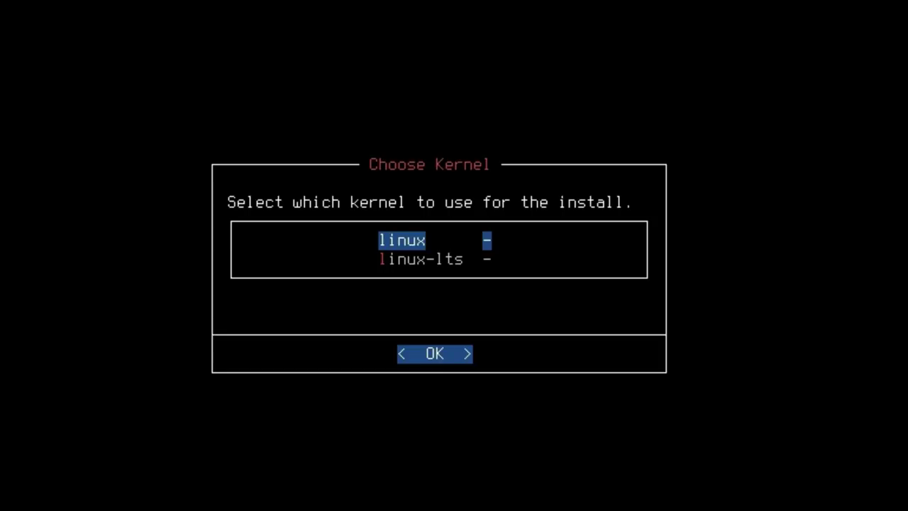
key("Return")
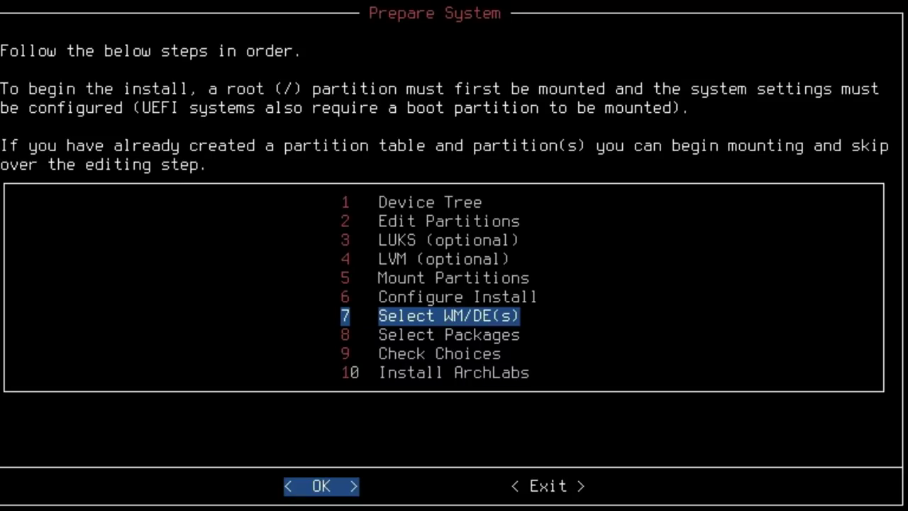
Tick cinnamon in the WM/DE selection list.
key("Return")
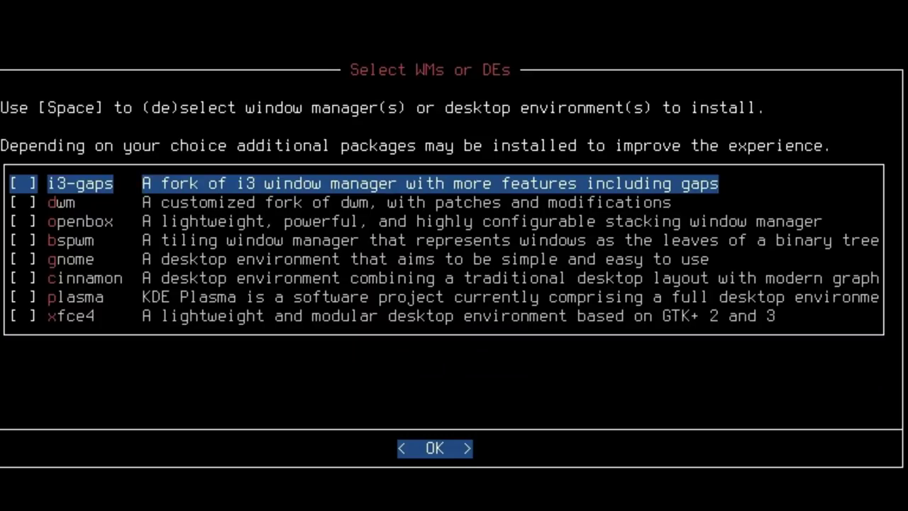
key("Down")
key("Down")
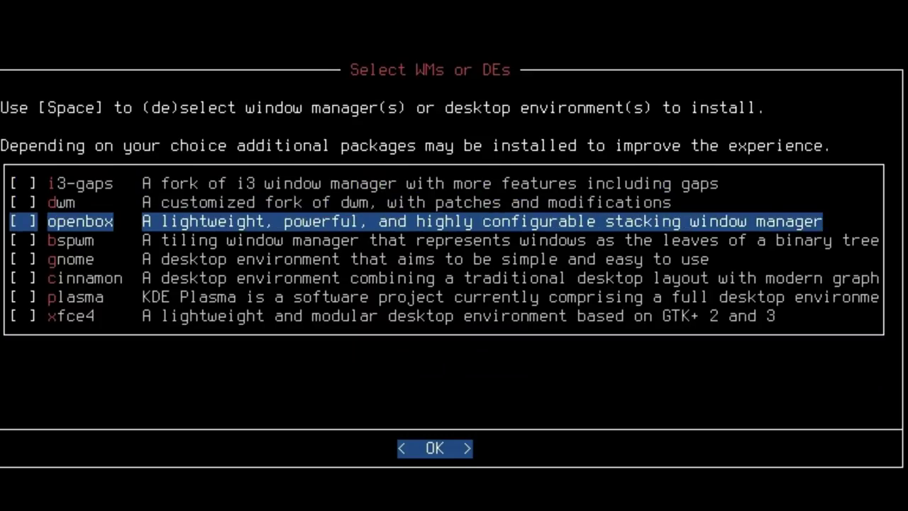
key("Down")
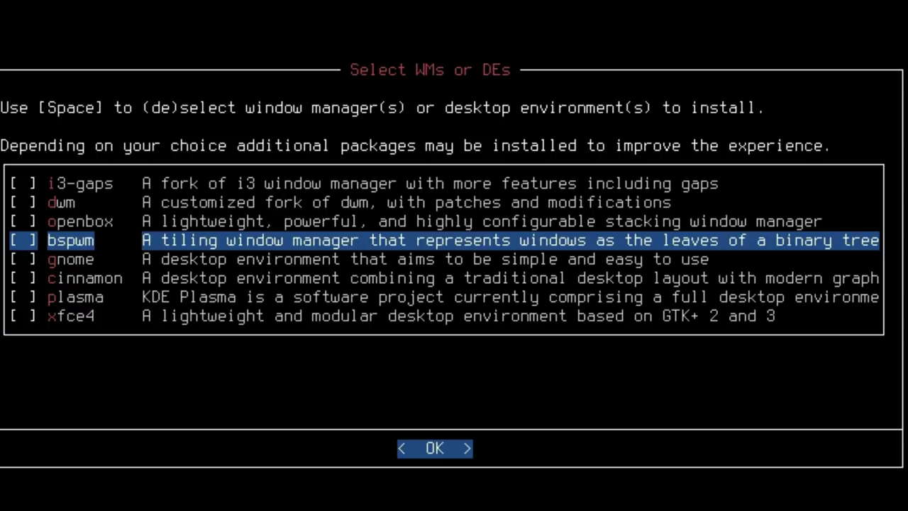
key("Down")
key("Down")
key("Down")
key("Down")
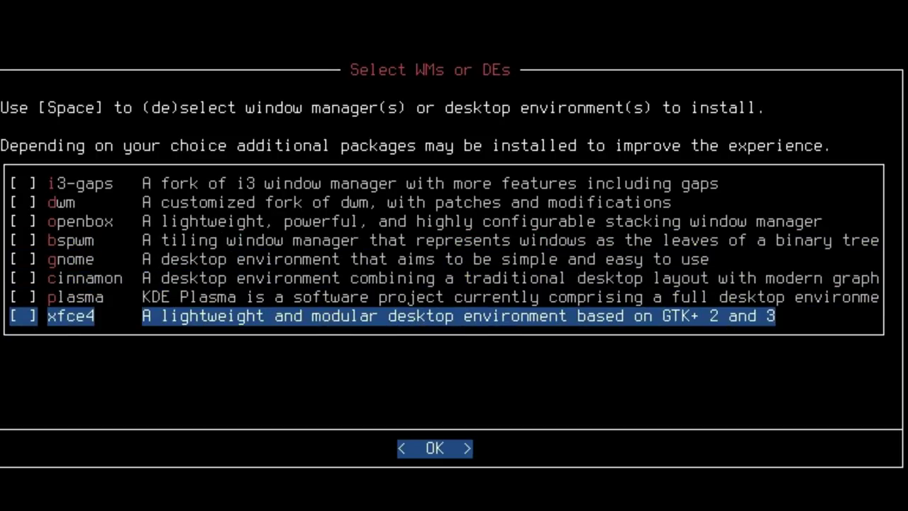
key("Up")
key("Up")
key("space")
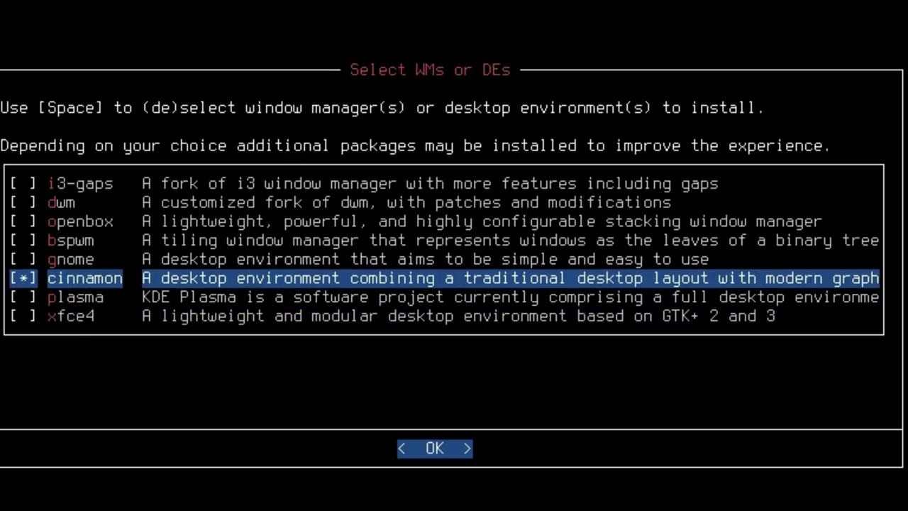
Tick gnome and xfce4, then untick both so only cinnamon stays marked.
key("Up")
key("space")
key("Down")
key("Down")
key("Down")
key("space")
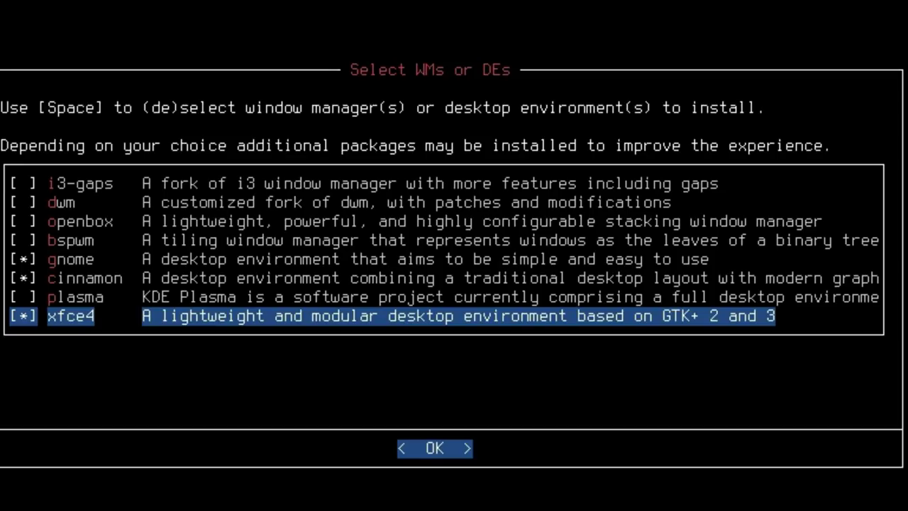
key("space")
key("Up")
key("Up")
key("Up")
key("space")
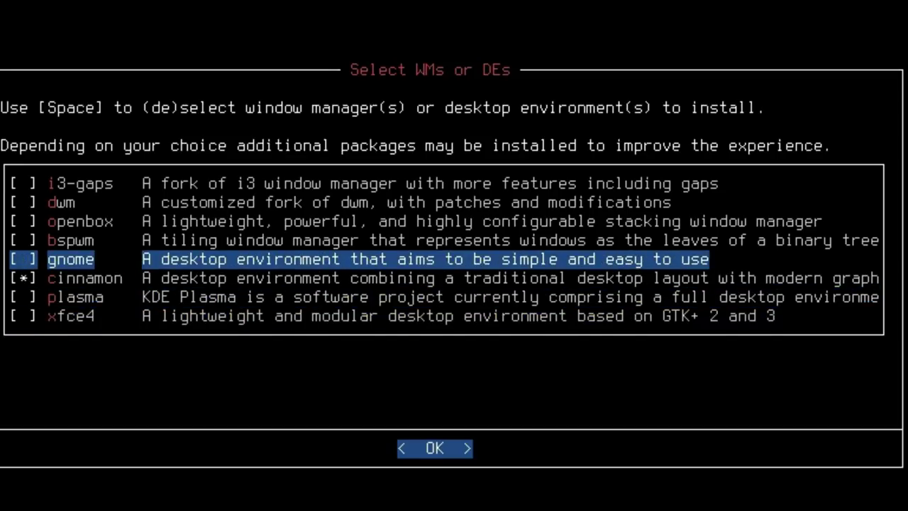
key("Down")
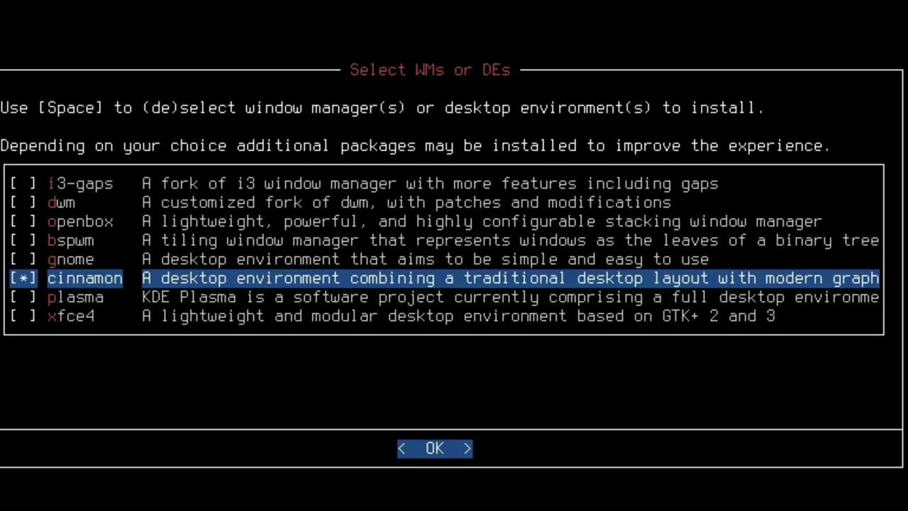
Confirm cinnamon, choose lightdm as the login manager, and open the Browsers package list.
key("Return")
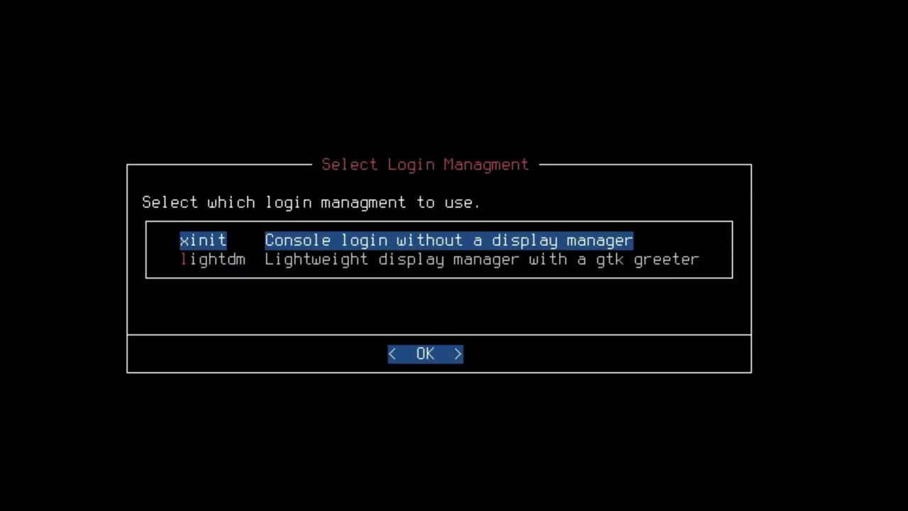
key("Down")
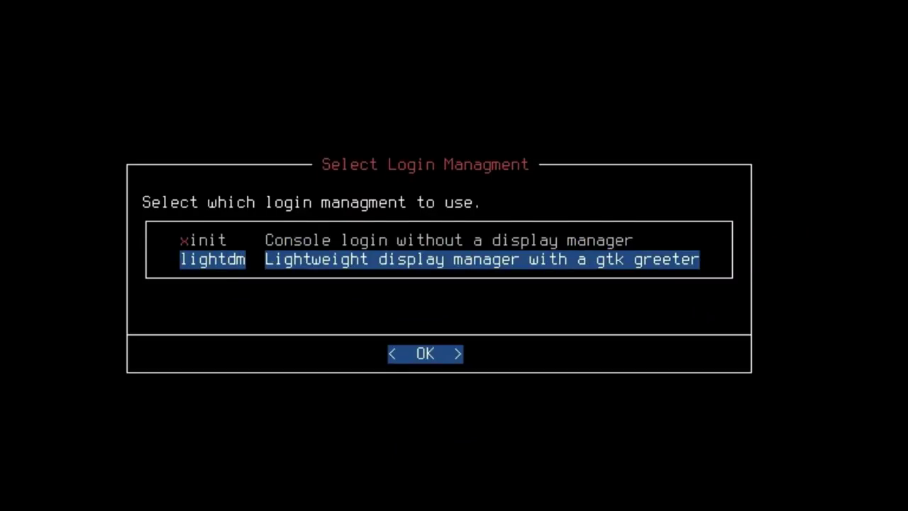
key("Up")
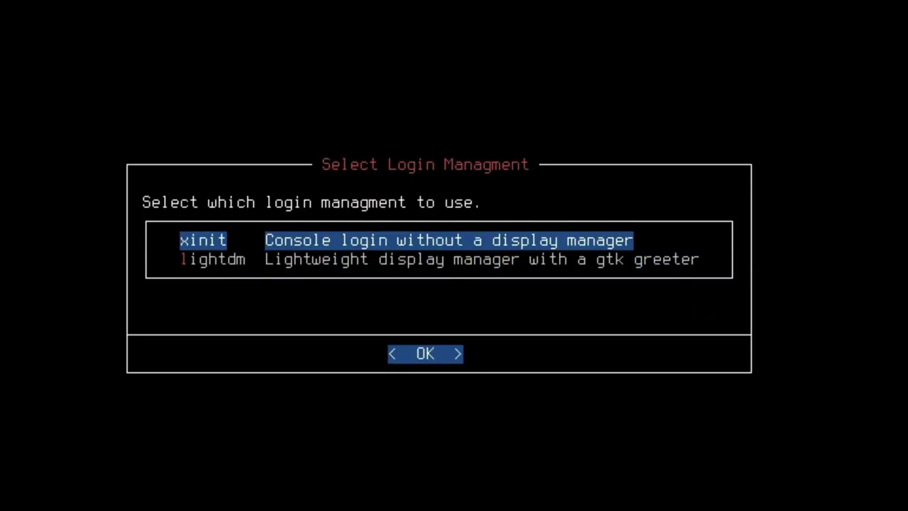
key("Down")
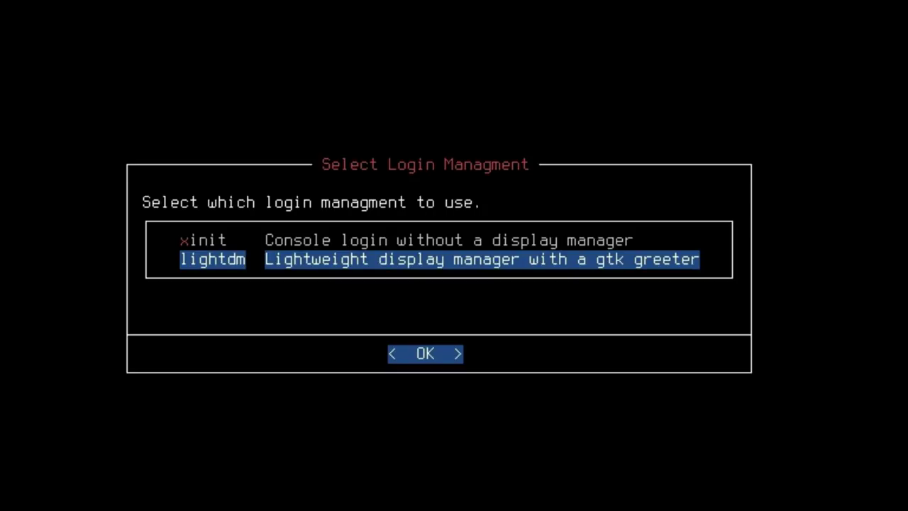
key("Return")
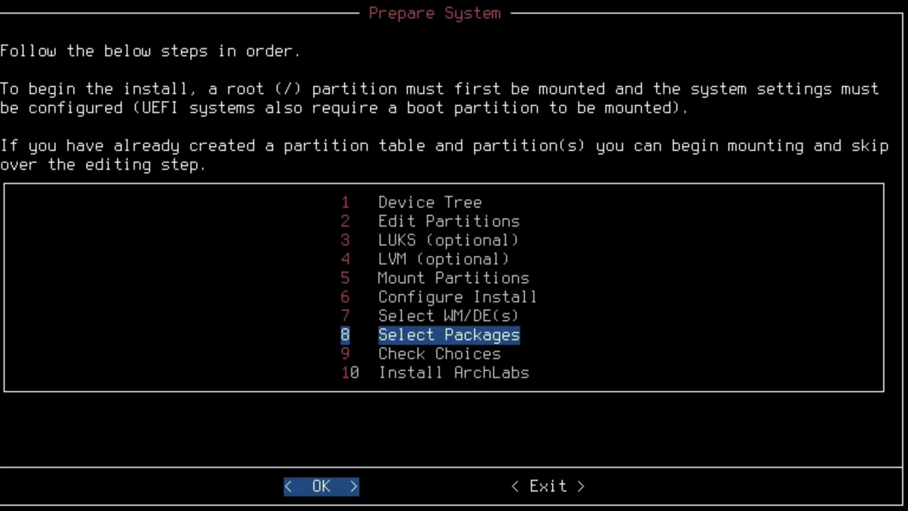
key("Return")
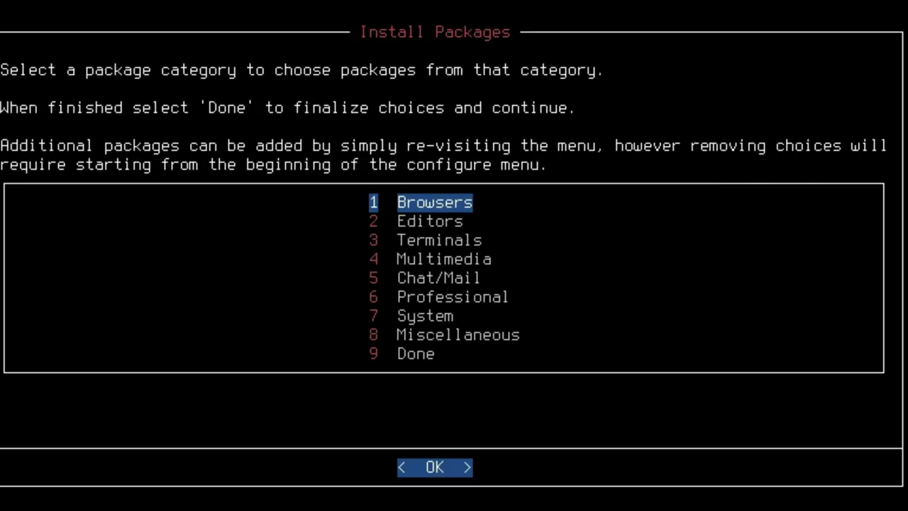
key("Return")
Tick the firefox and epiphany browsers for installation.
key("space")
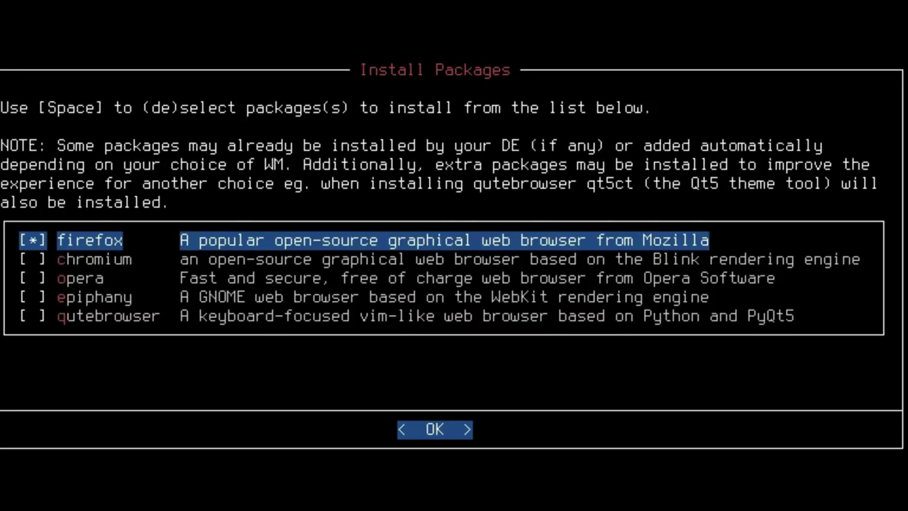
key("Down")
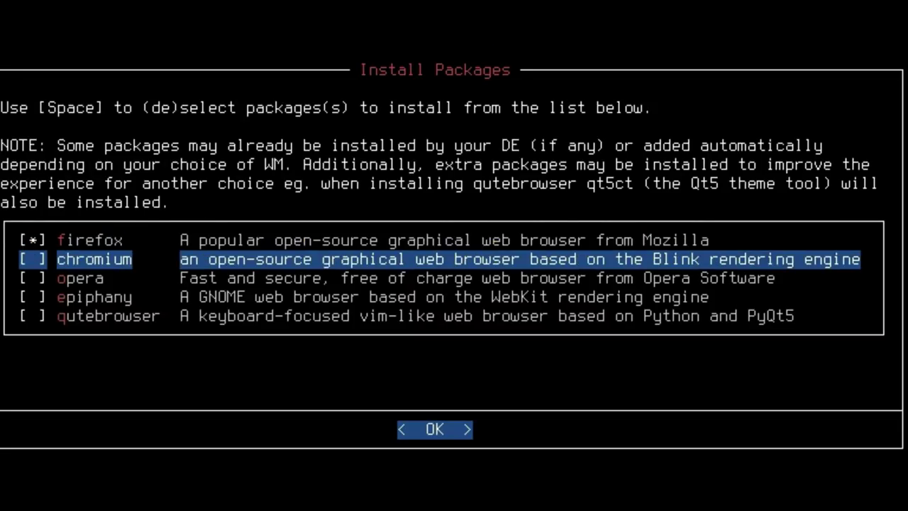
key("Down")
key("Down")
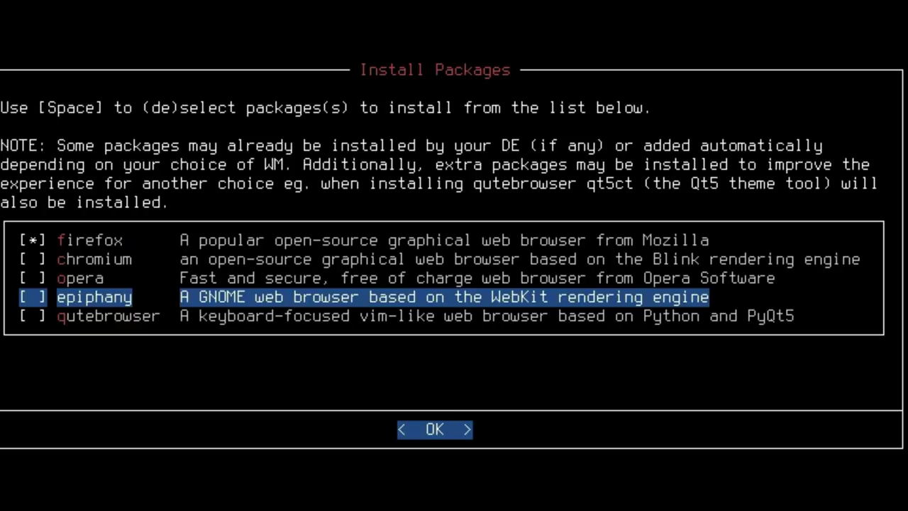
key("space")
key("Return")
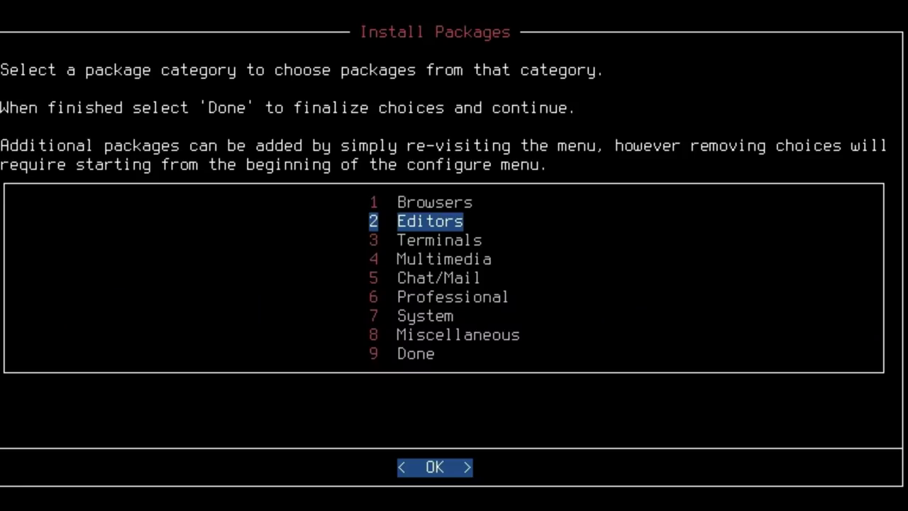
Tick geany in the Editors package list.
key("Return")
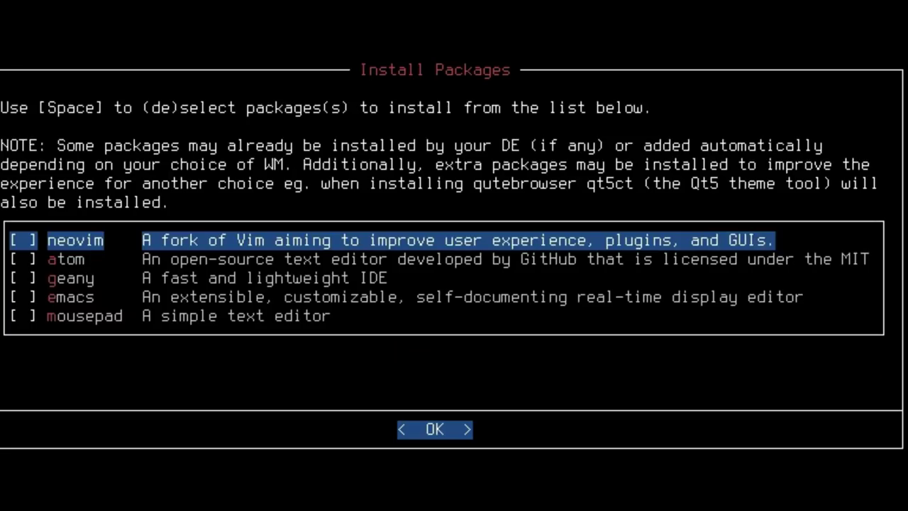
key("Down")
key("Down")
key("space")
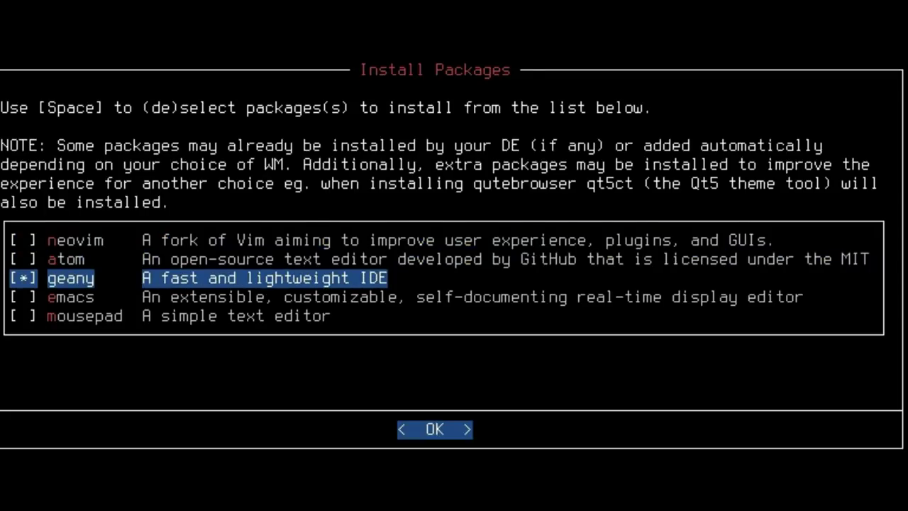
key("Return")
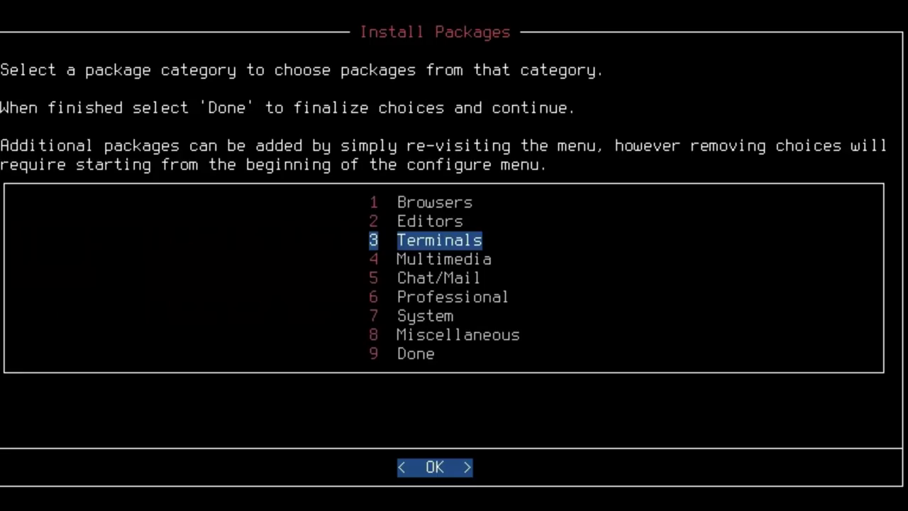
Tick xterm in the Terminals package list.
key("Return")
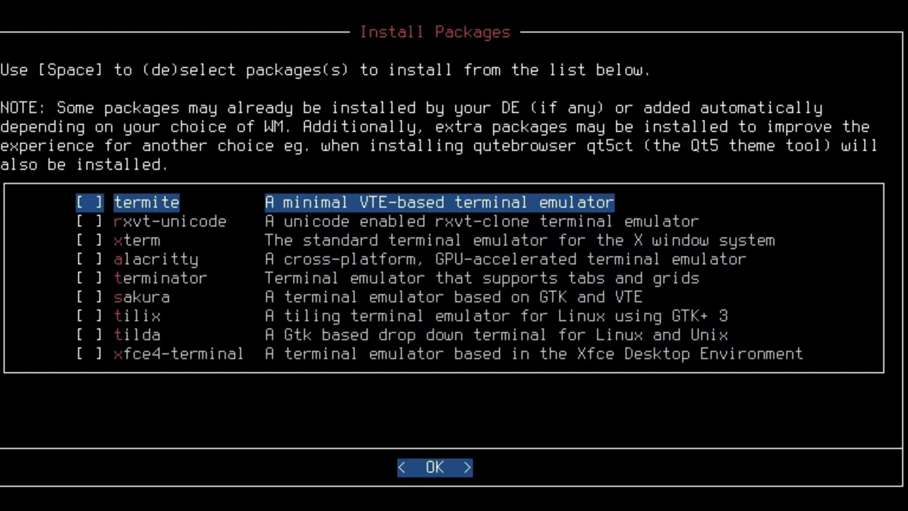
key("Down")
key("Down")
key("space")
key("Down")
key("Down")
key("Down")
key("Down")
key("Down")
key("Down")
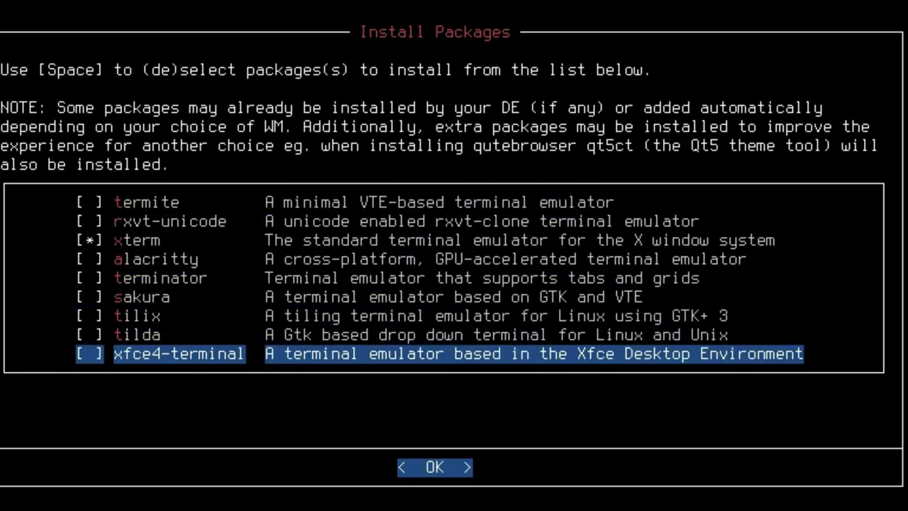
key("Up")
key("Up")
key("Up")
key("Up")
key("Up")
key("Up")
Confirm the terminal choice, then tick vlc and clementine in the Multimedia list.
key("Return")
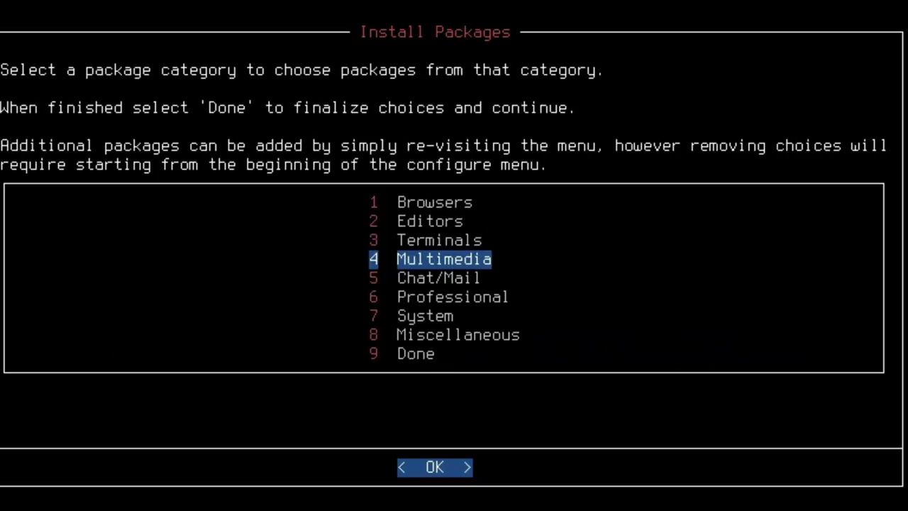
key("Return")
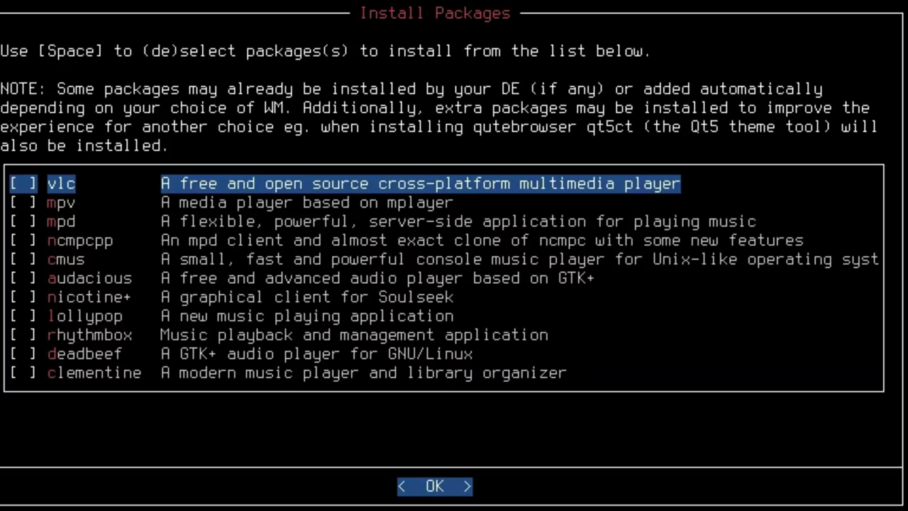
key("Down")
key("Down")
key("Down")
key("Down")
key("Down")
key("Down")
key("Down")
key("Down")
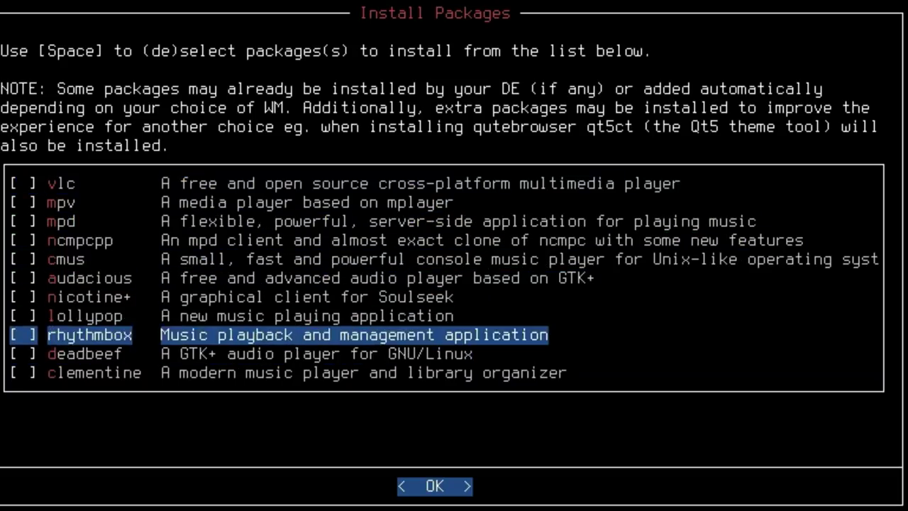
key("Up")
key("Up")
key("Up")
key("Up")
key("Up")
key("Up")
key("Up")
key("Up")
key("space")
key("Down")
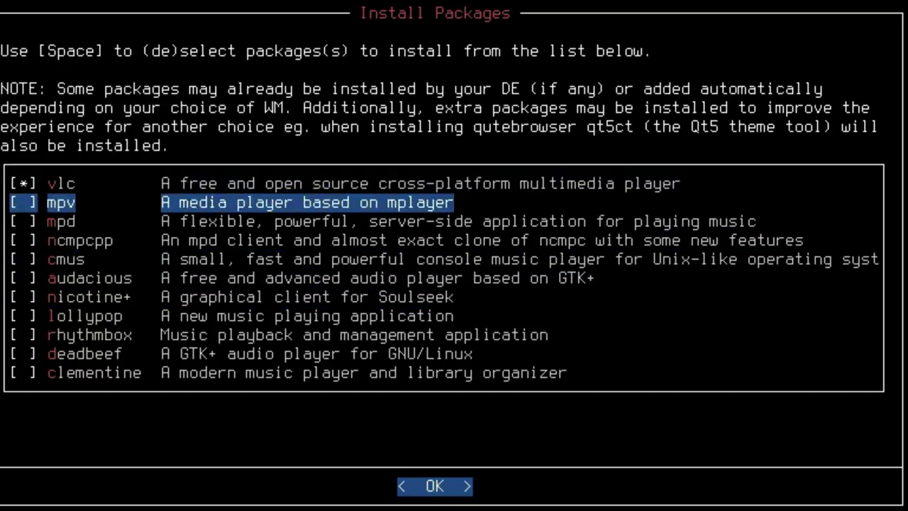
key("Down")
key("Down")
key("Down")
key("Down")
key("Down")
key("Down")
key("Down")
key("Down")
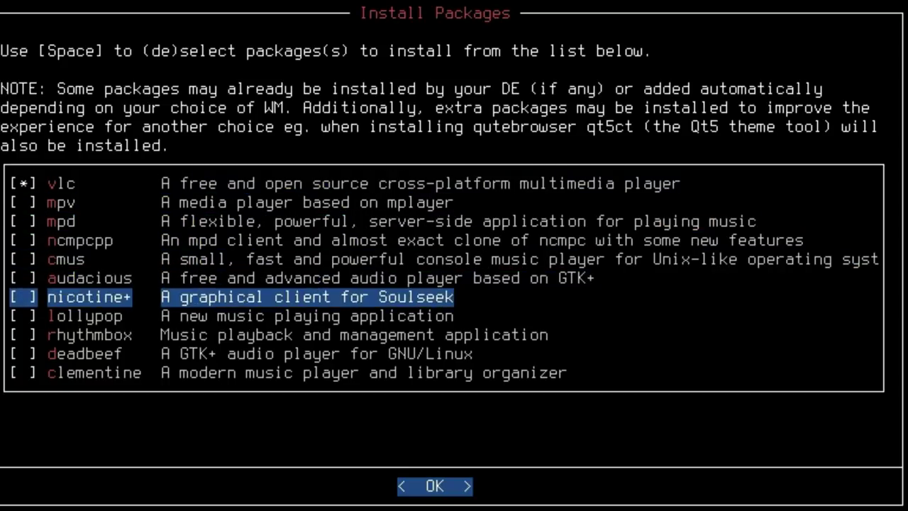
key("Down")
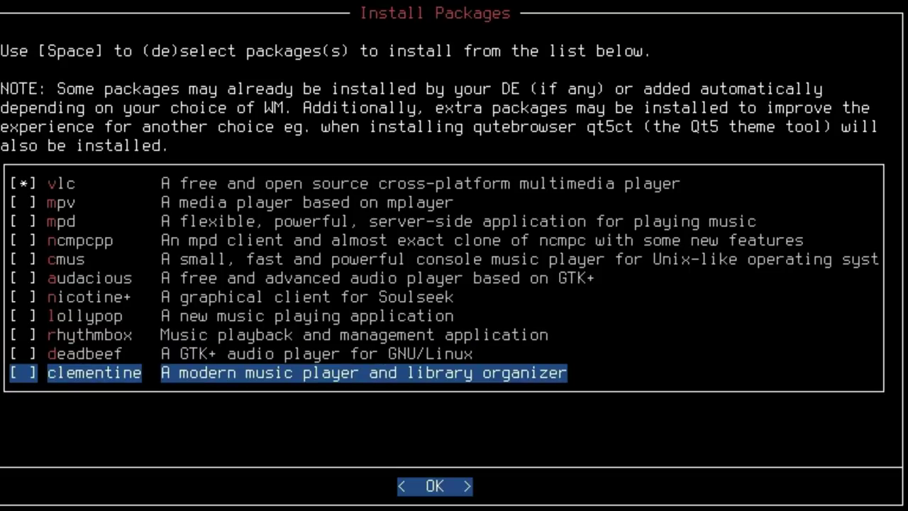
key("space")
key("Return")
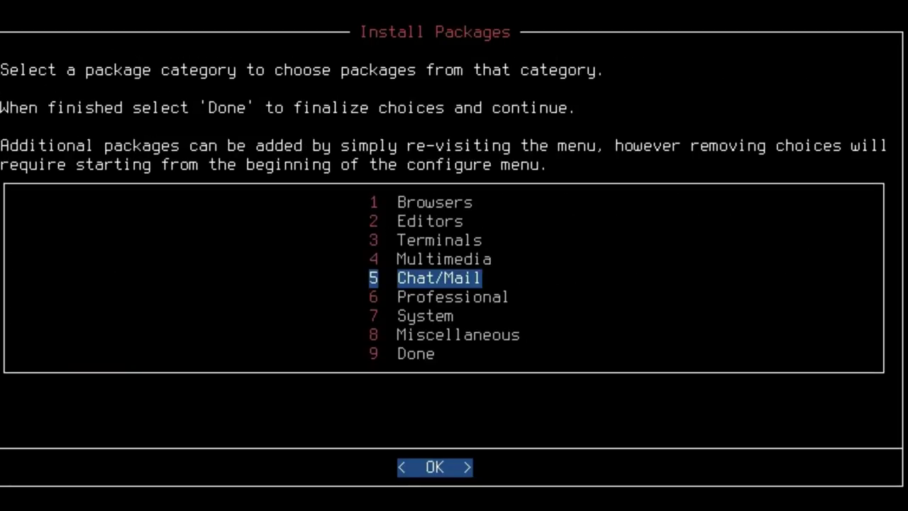
Tick thunderbird and evolution in the Chat/Mail package list.
key("Return")
key("space")
key("Down")
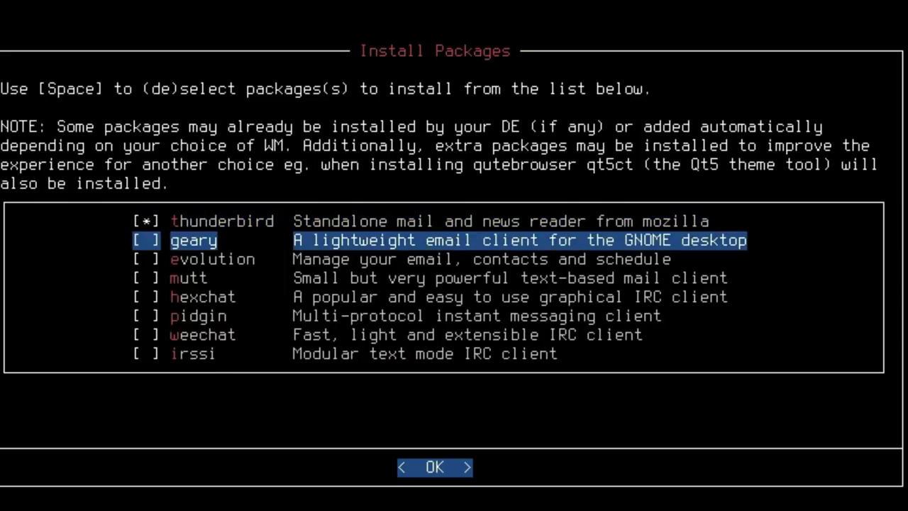
key("Down")
key("space")
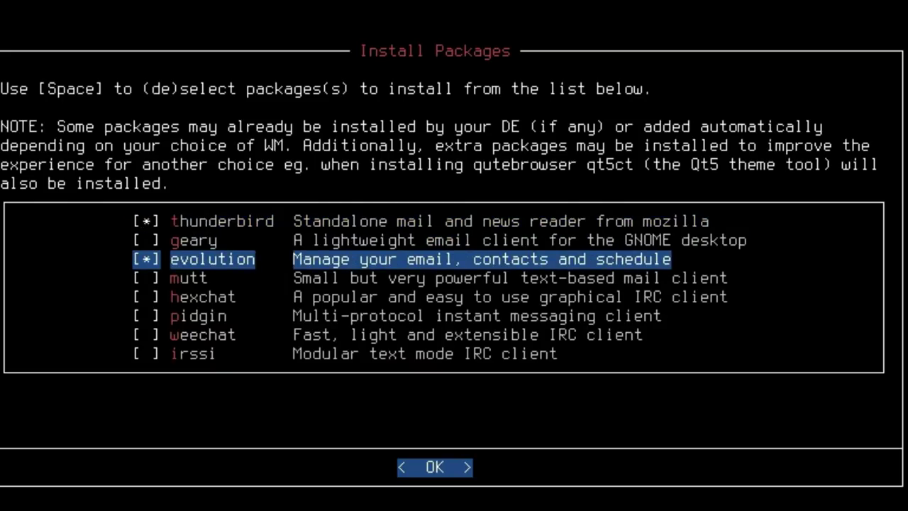
key("Return")
key("Return")
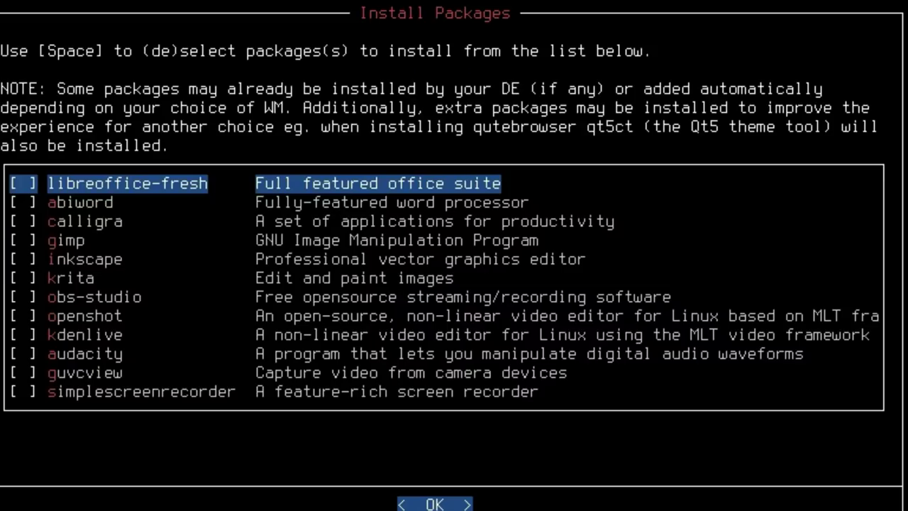
Tick libreoffice-fresh, gimp, kdenlive and simplescreenrecorder in the Professional list.
key("space")
key("Down")
key("Down")
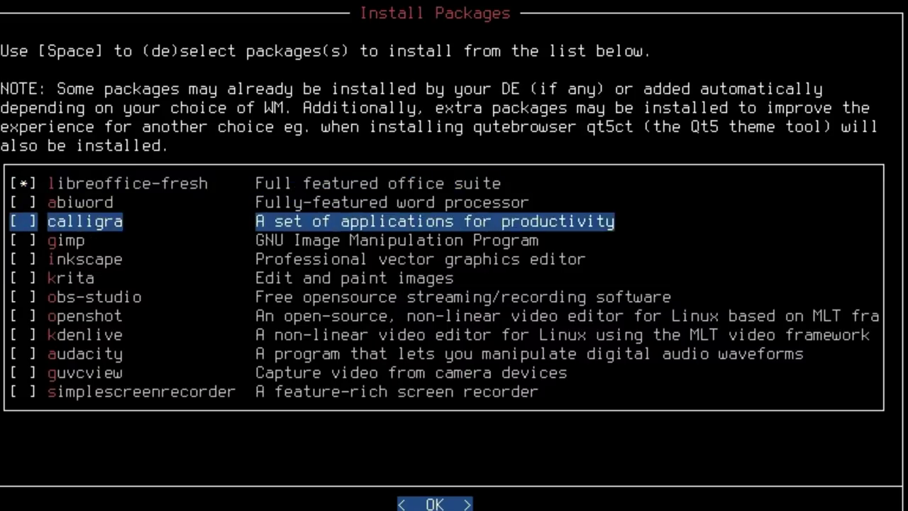
key("Down")
key("space")
key("Down")
key("Down")
key("Down")
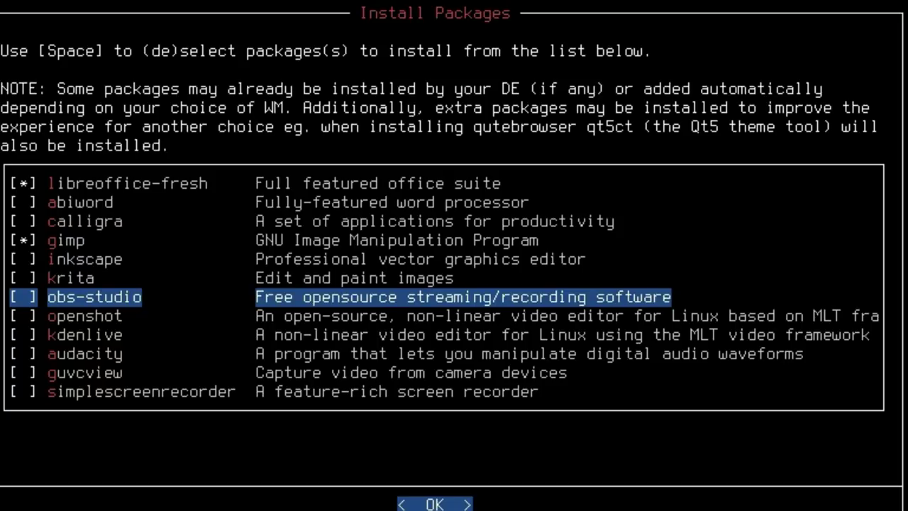
key("Down")
key("Down")
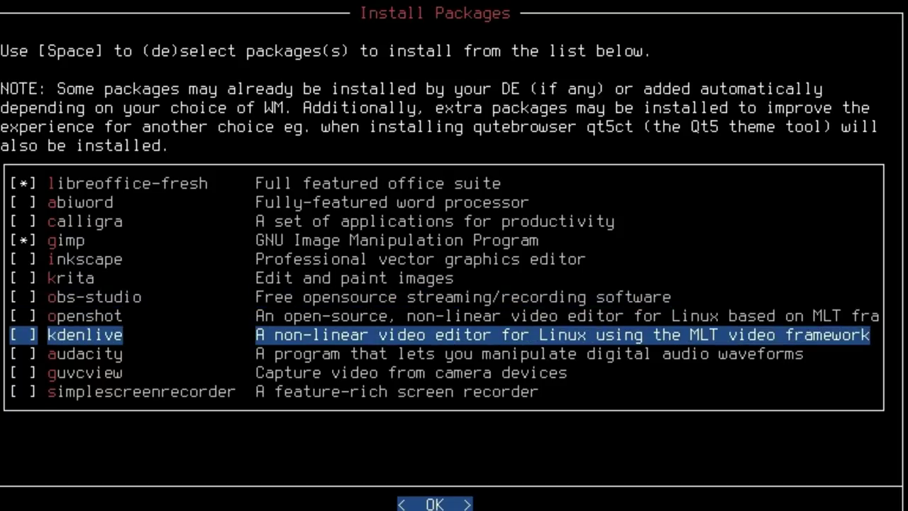
key("space")
key("Down")
key("Down")
key("Down")
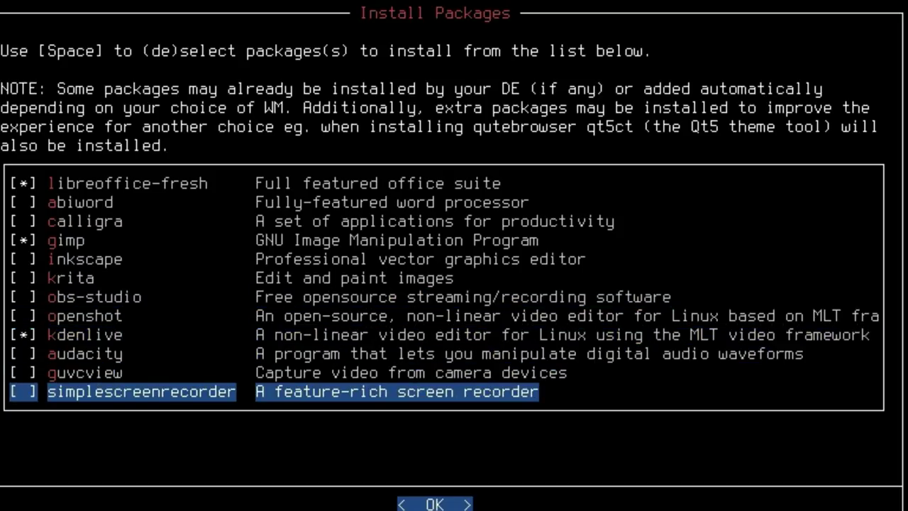
key("space")
Tick gnome-disk-utility and gnome-system-monitor in the System list, then look over the font packages.
key("Return")
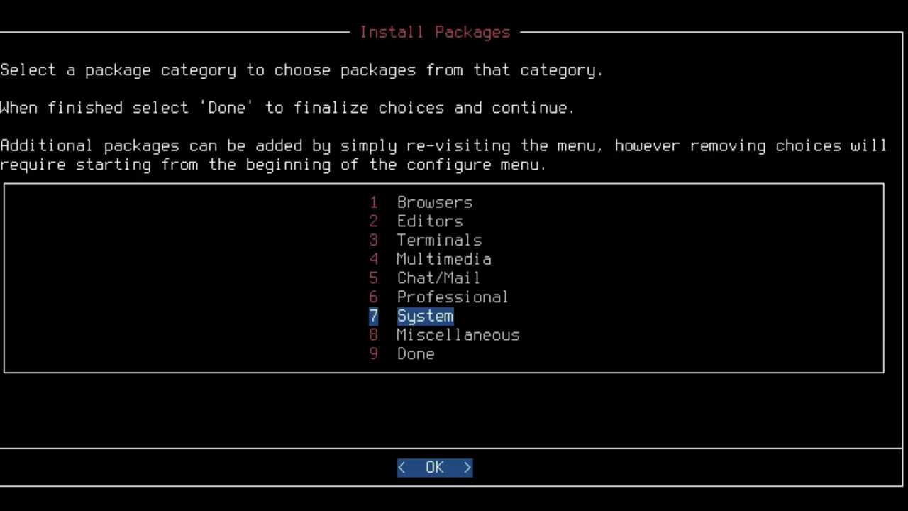
key("Return")
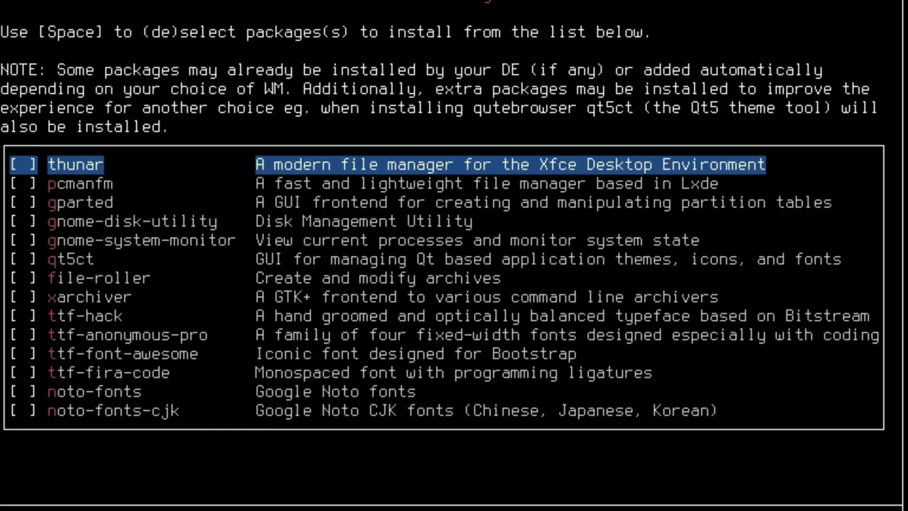
key("Down")
key("Down")
key("Down")
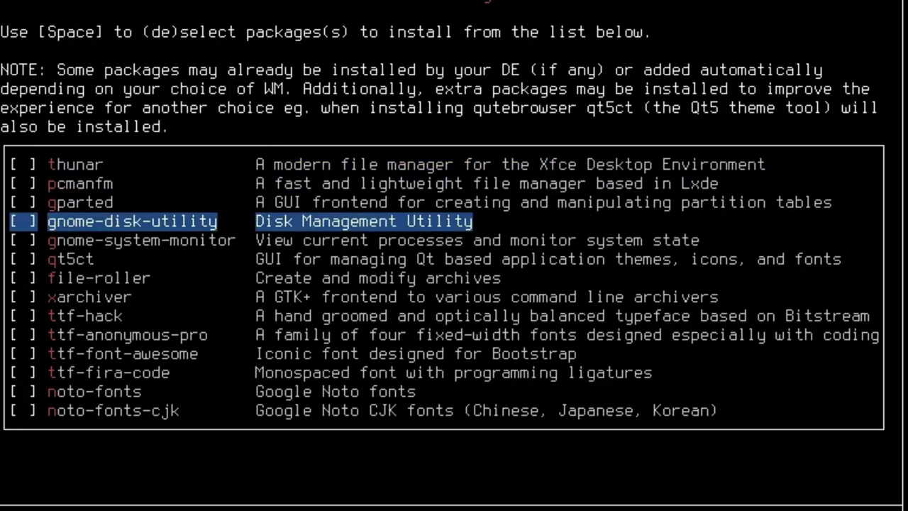
key("space")
key("Down")
key("space")
key("Down")
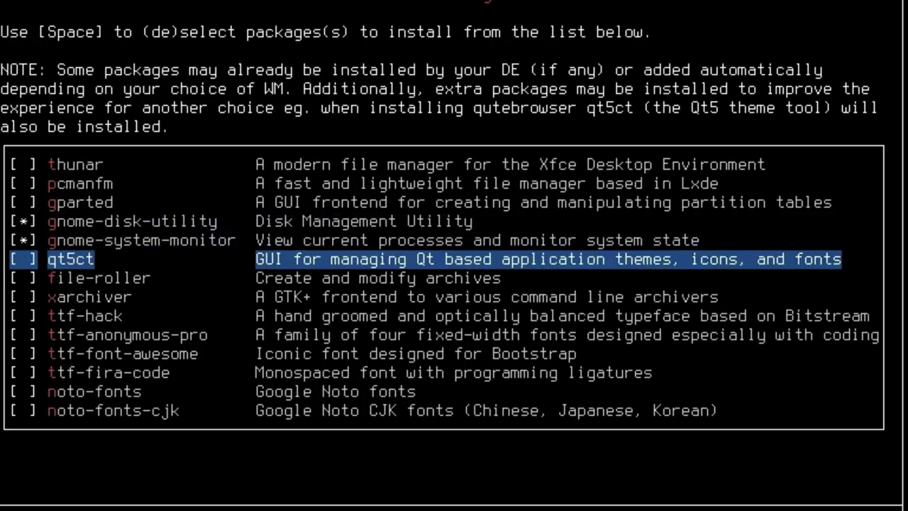
key("Down")
key("Down")
key("Down")
key("Down")
key("Down")
key("Down")
key("Down")
key("Down")
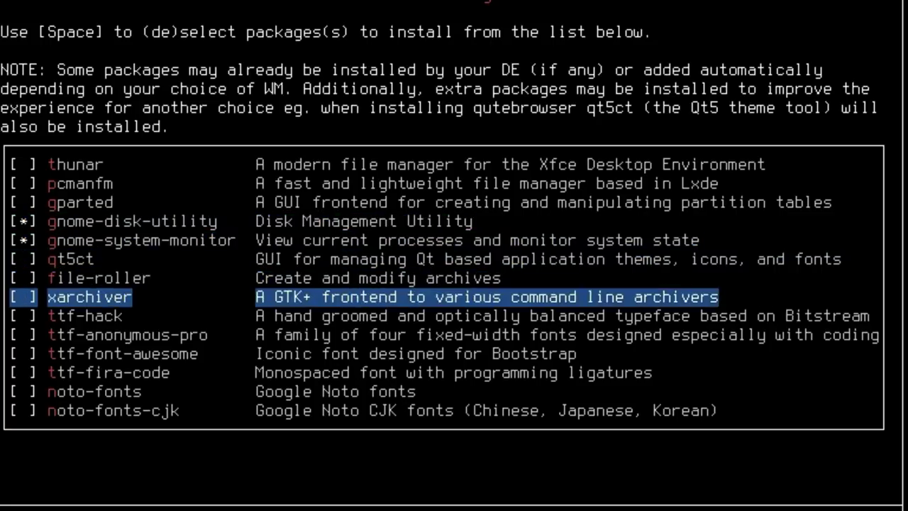
key("Up")
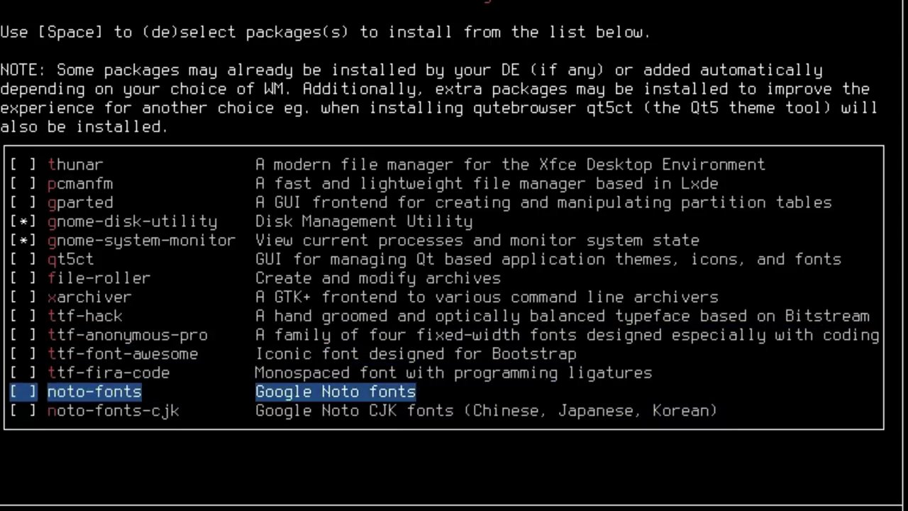
key("Up")
key("Down")
key("Up")
key("Up")
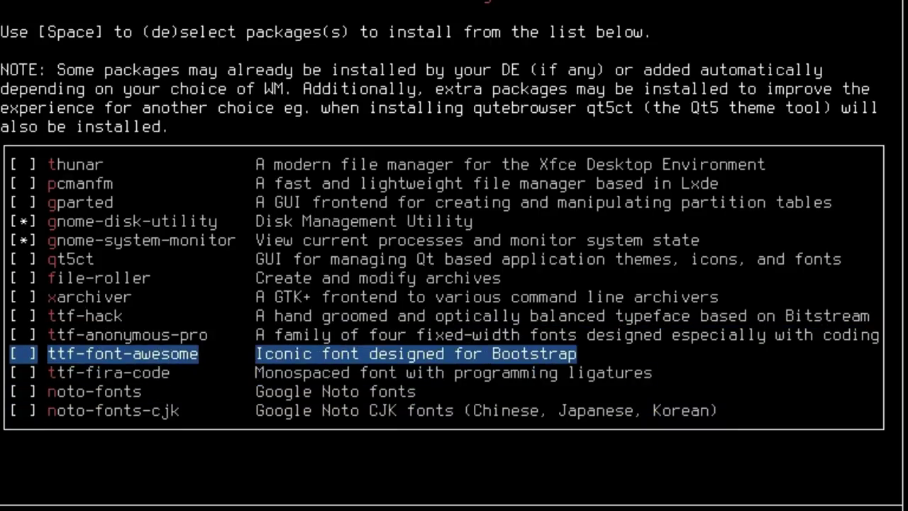
Tick cairo-dock in the Miscellaneous list and finish package selection.
key("Return")
key("Return")
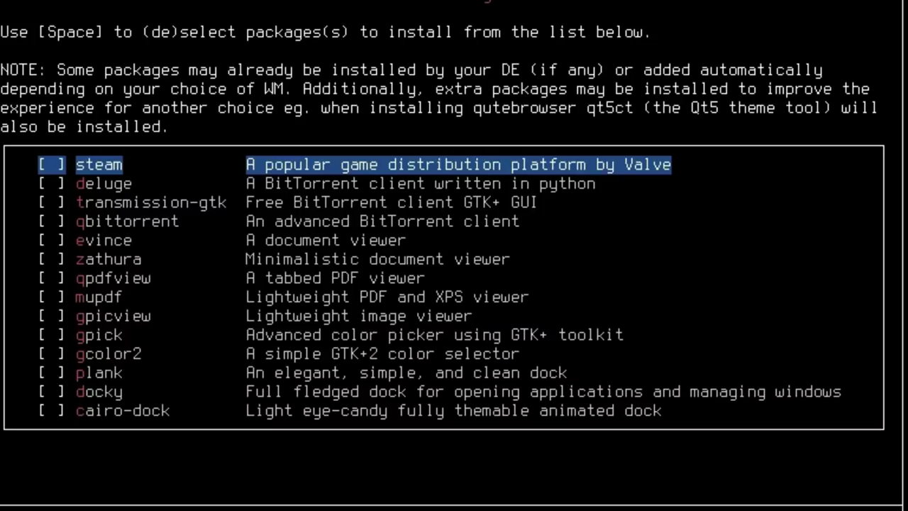
key("Down")
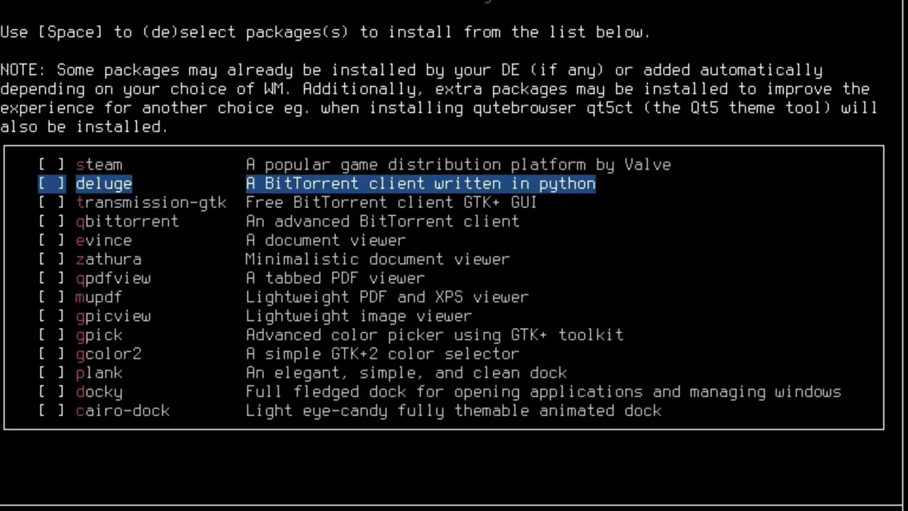
key("Down")
key("Down")
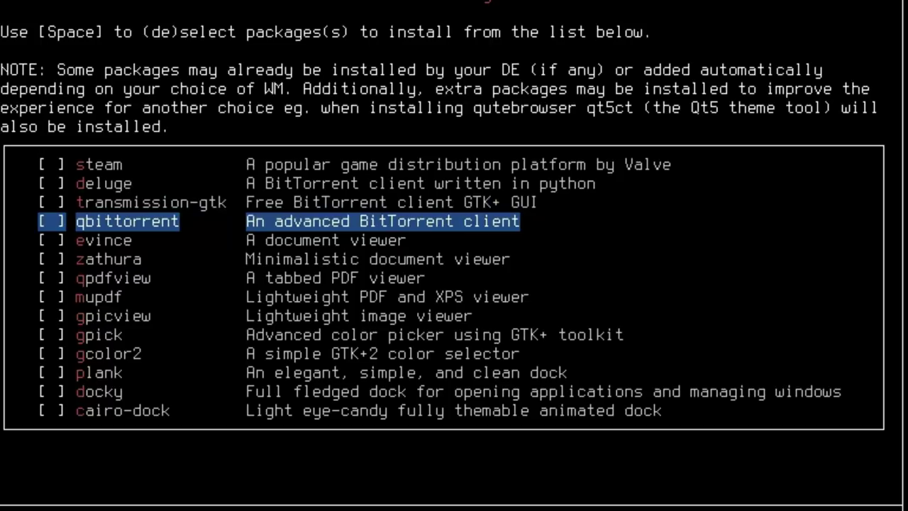
key("Down")
key("Down")
key("Down")
key("Down")
key("Down")
key("Down")
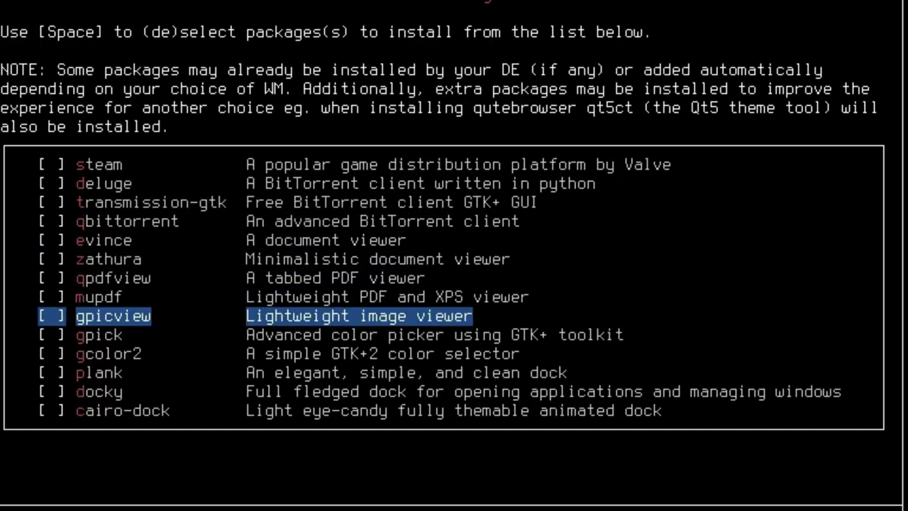
key("Down")
key("Down")
key("Down")
key("Down")
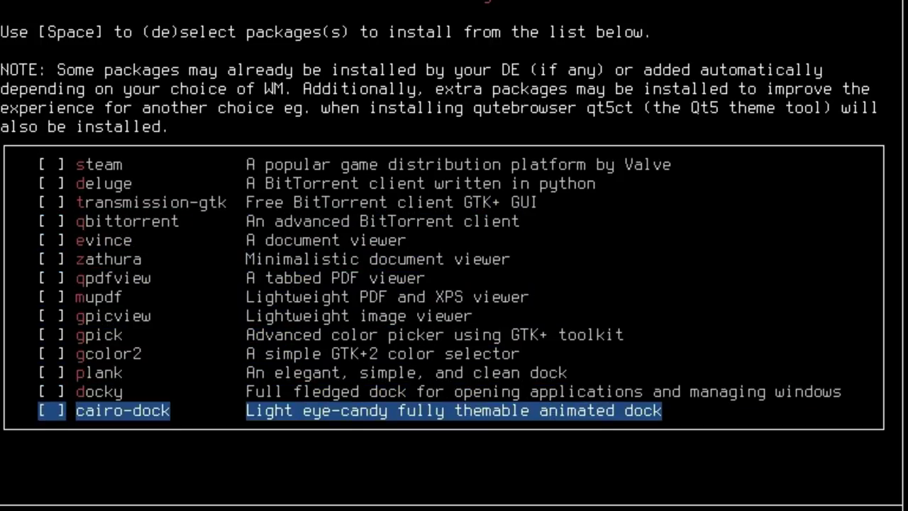
key("space")
key("Return")
key("Return")
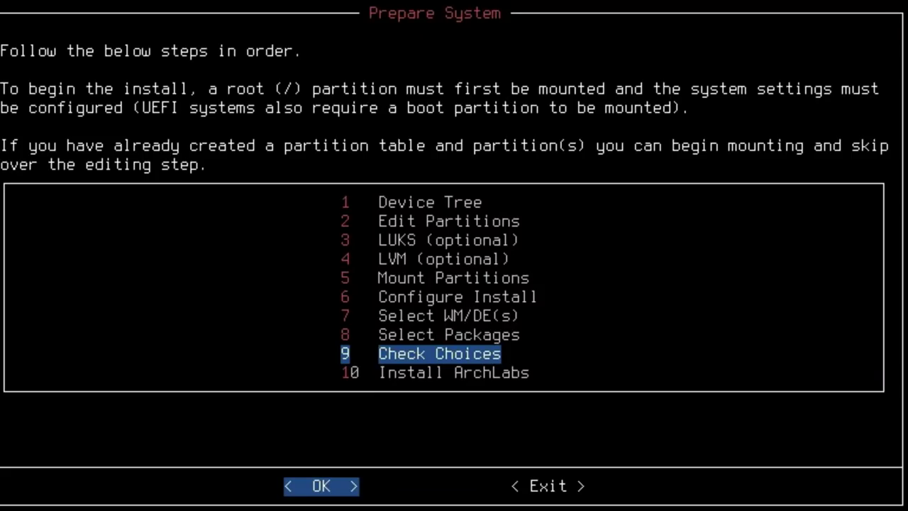
key("Return")
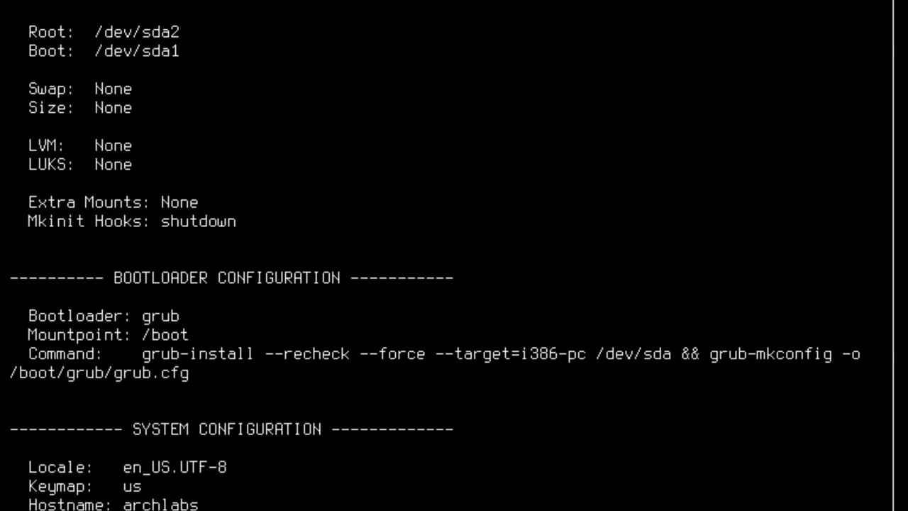
Read through the timezone, user and package settings in Check Choices, then close it.
key("Down")
key("Down")
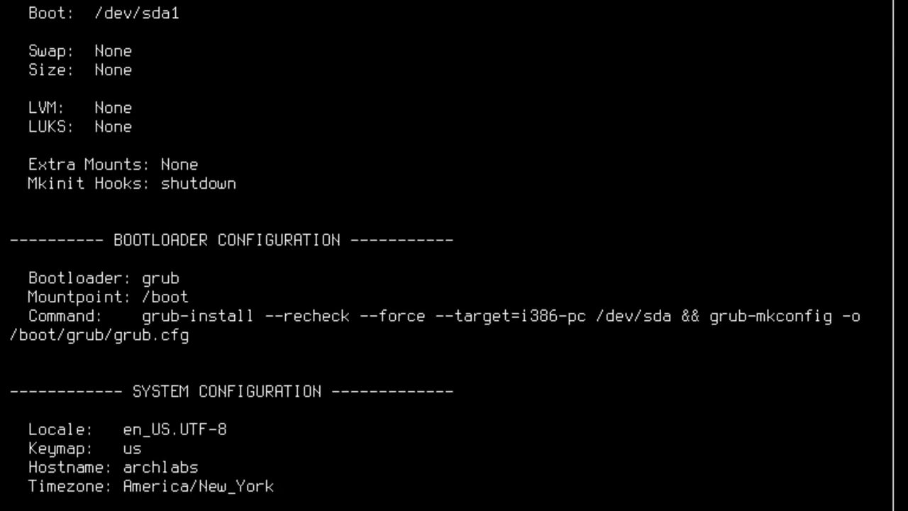
key("Down")
key("Down")
key("Down")
key("Down")
key("Down")
key("Down")
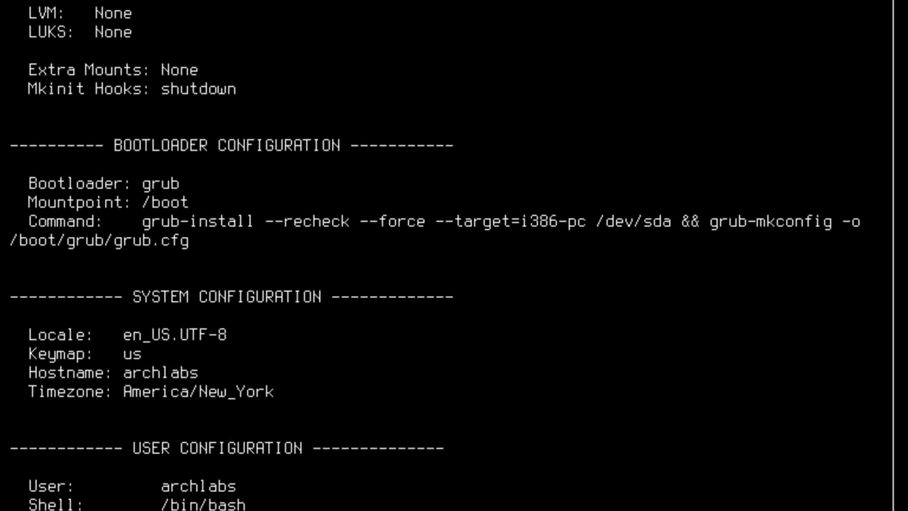
key("Down")
key("Down")
key("Down")
key("Down")
key("Down")
key("Down")
key("Down")
key("Down")
key("Down")
key("Down")
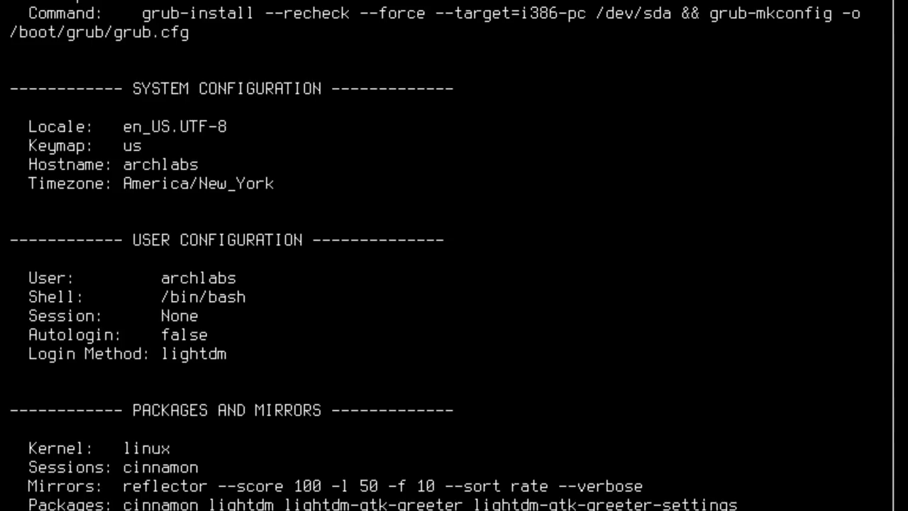
key("Down")
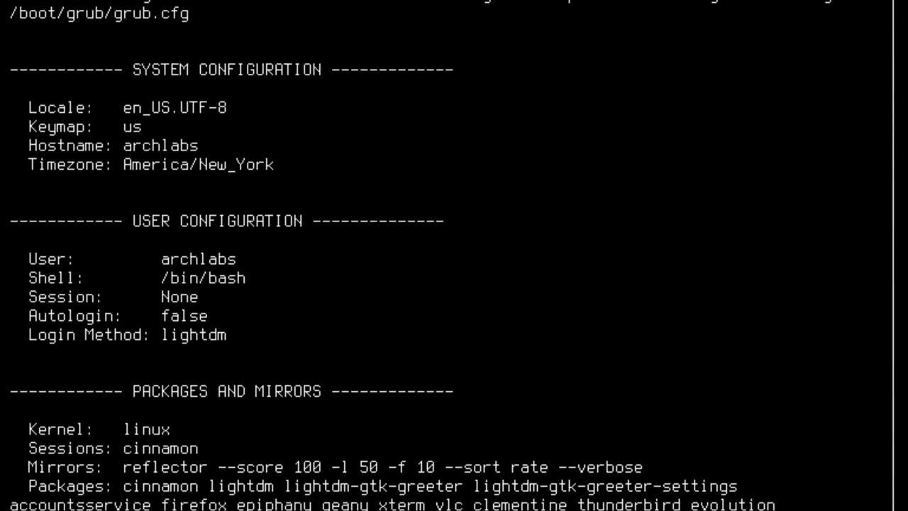
key("Down")
key("Down")
key("Down")
key("Down")
key("Down")
key("Down")
key("Down")
key("Down")
key("Down")
key("Down")
key("Down")
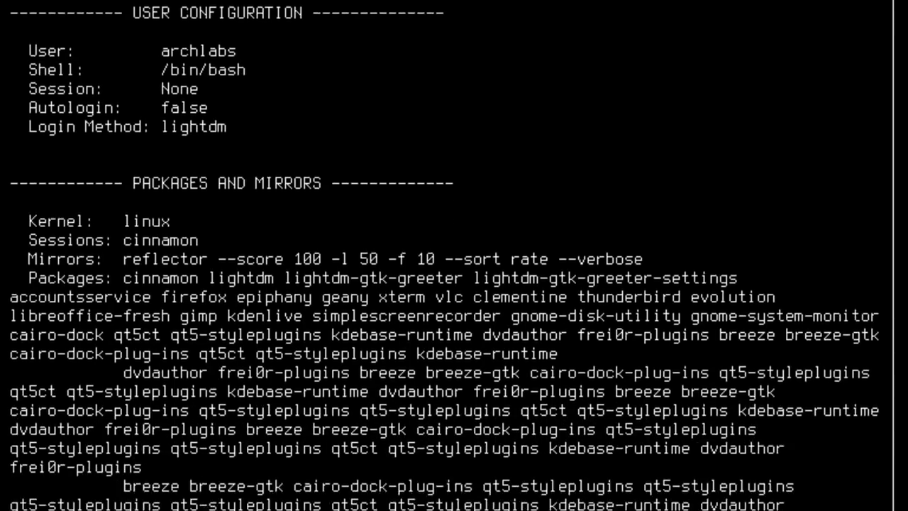
key("Down")
key("Down")
key("Down")
key("Down")
key("Down")
key("Down")
key("Down")
key("Down")
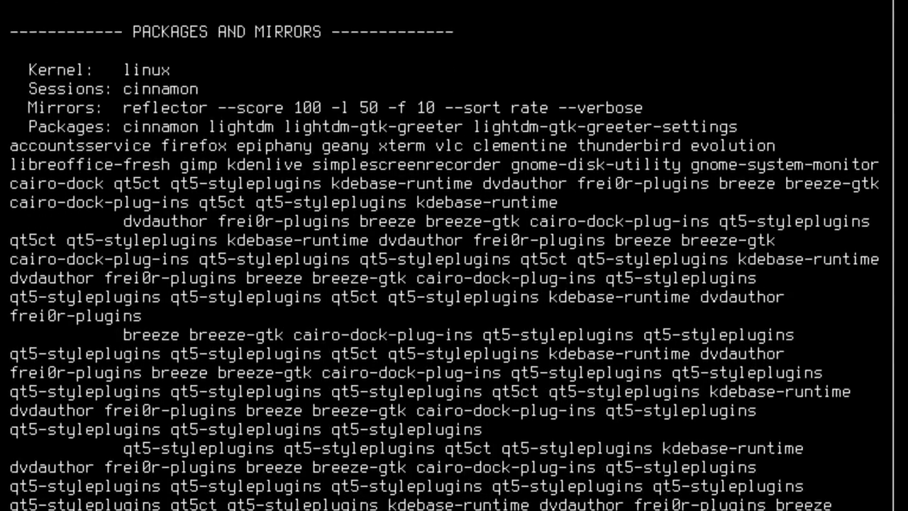
key("Return")
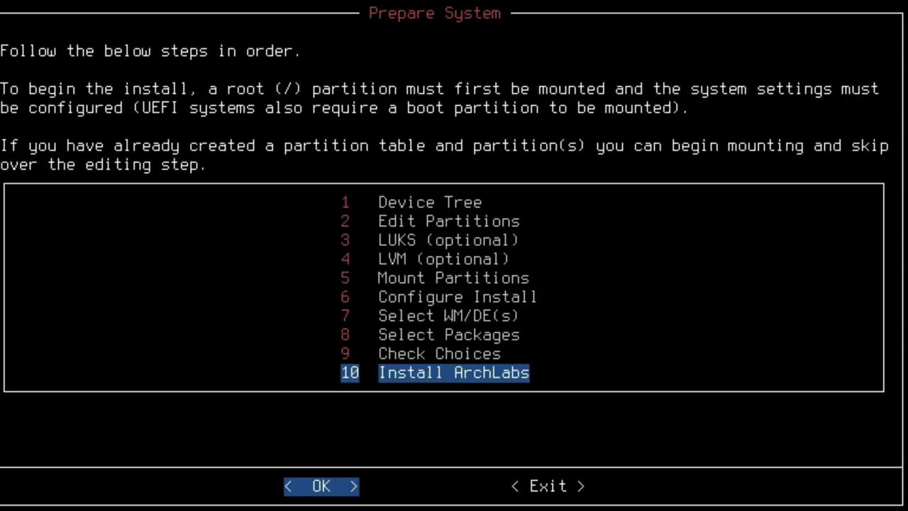
Install ArchLabs, wait for unpacking, initramfs and grub setup, then continue.
key("Return")
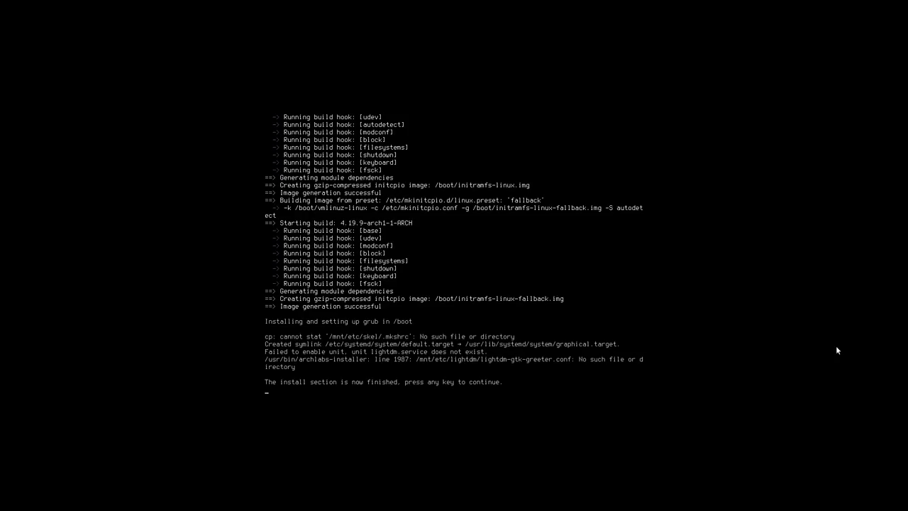
key("Return")
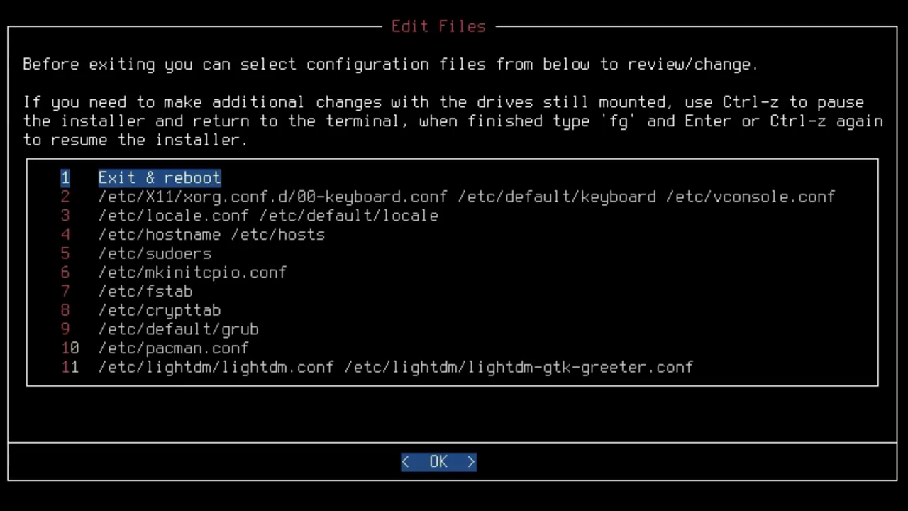
Try the lightdm configuration files, dismiss the missing-file error, and exit to reboot.
key("Down")
key("Down")
key("Down")
key("Down")
key("Down")
key("Down")
key("Down")
key("Down")
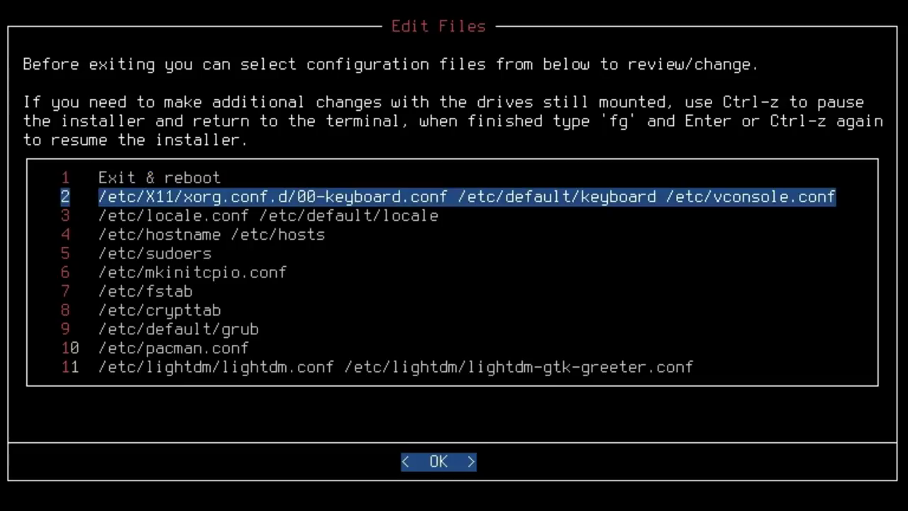
key("Down")
key("Down")
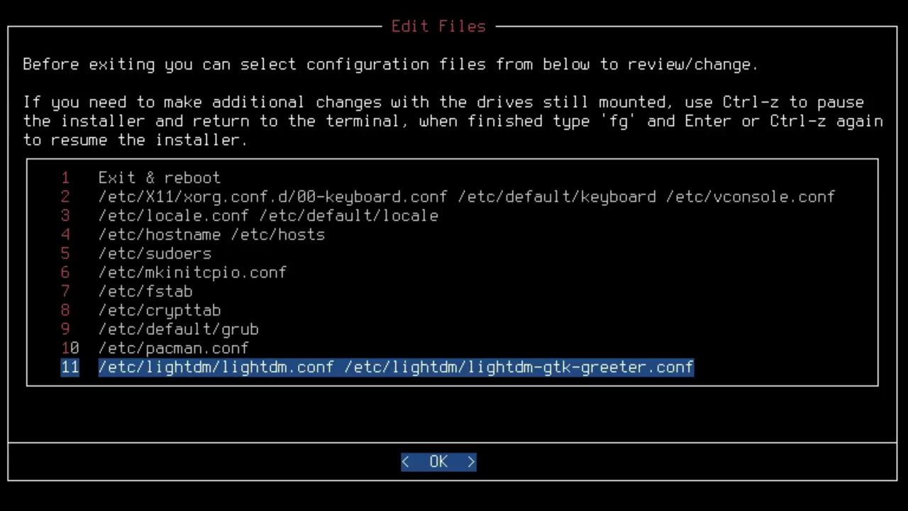
key("Return")
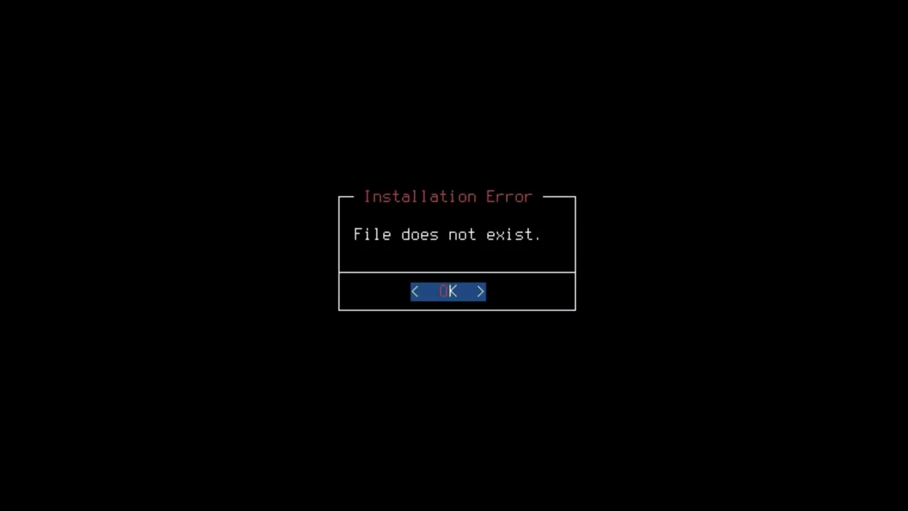
key("Return")
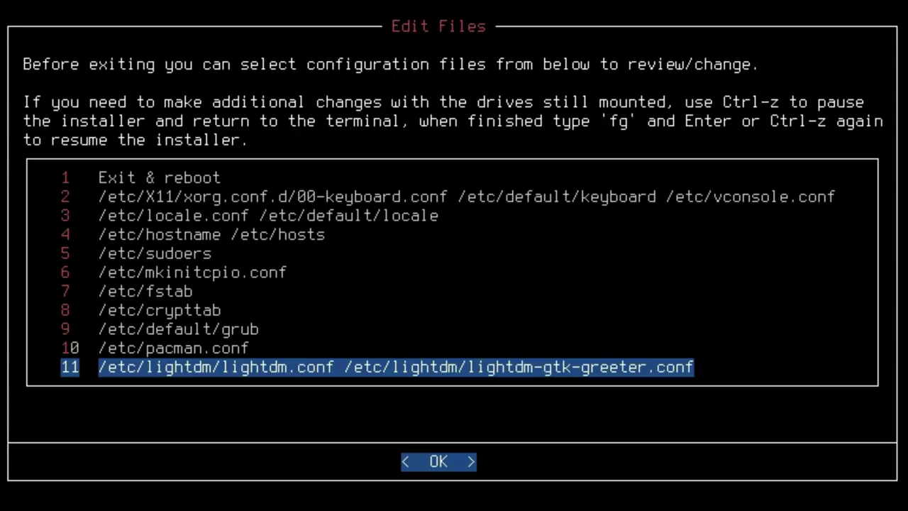
key("Up")
key("Up")
key("Up")
key("Up")
key("Up")
key("Up")
key("Up")
key("Up")
key("Up")
key("Up")
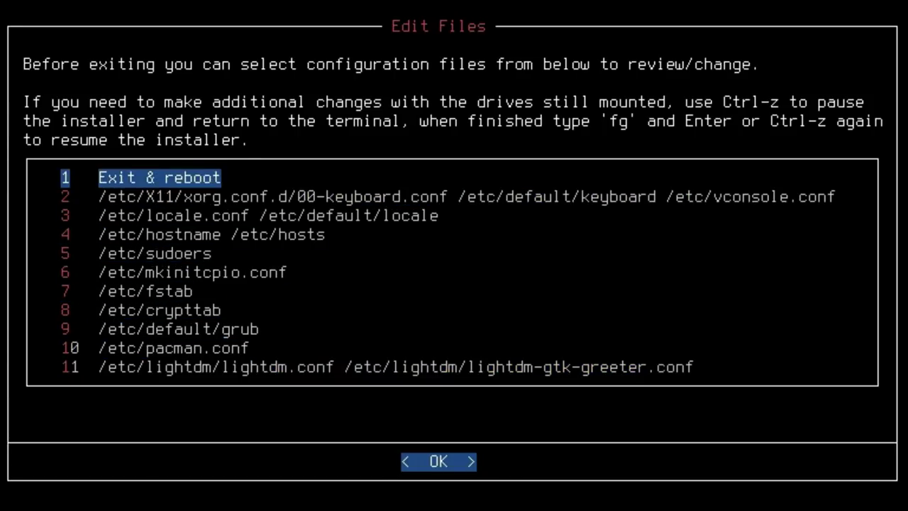
key("Return")
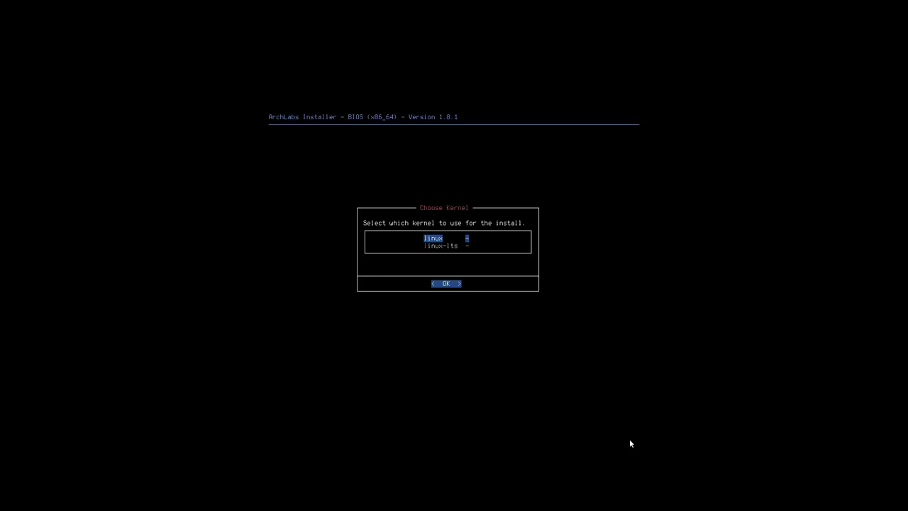
Select the linux-lts kernel and accept automatic mirrorlist sorting.
key("Down")
key("Up")
key("Down")
key("Return")
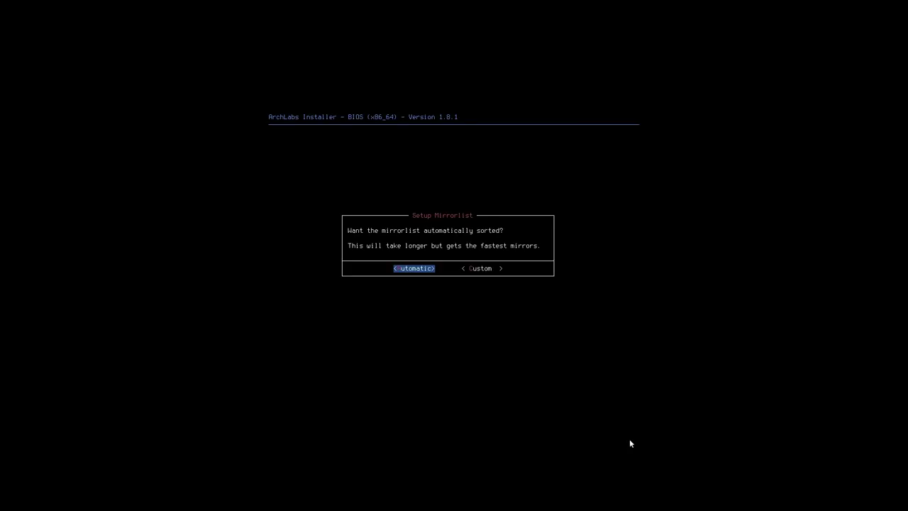
key("Return")
Mark cinnamon as the desktop environment and confirm lightdm as the login manager.
key("Return")
key("Down")
key("Down")
key("Down")
key("Down")
key("Down")
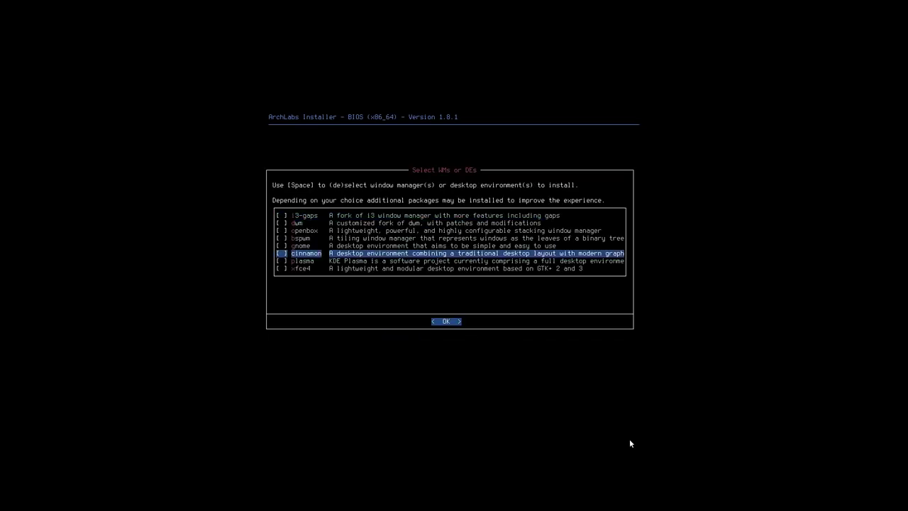
key("Return")
key("Return")
key("Return")
key("Return")
key("Return")
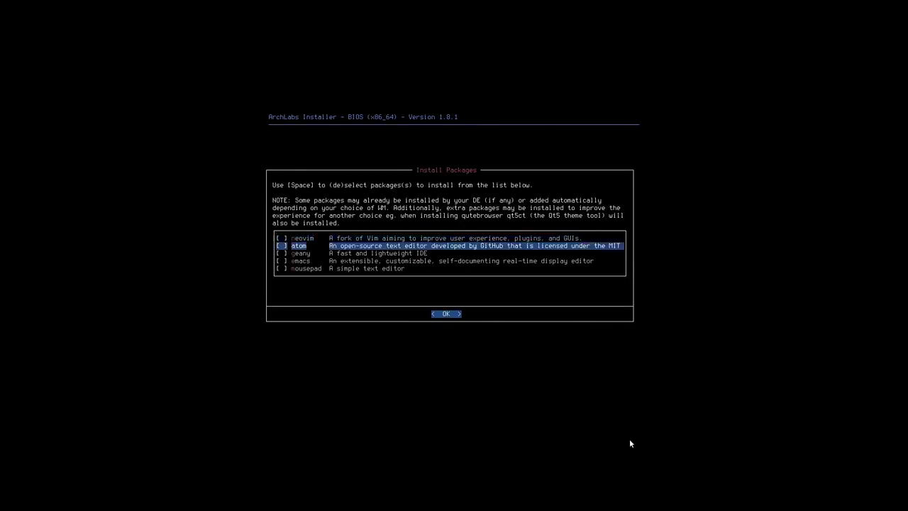
Browse the Browsers, Multimedia and Professional package lists without changing them.
key("Return")
key("Down")
key("Return")
key("Return")
key("Down")
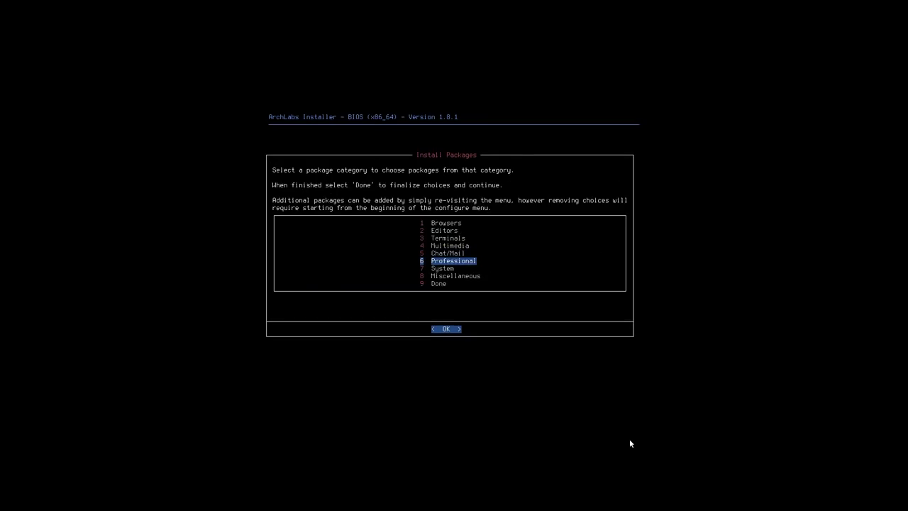
key("Return")
key("Return")
key("Down")
Finish package selection, review the install choices summary, and start installing ArchLabs.
key("Return")
key("Down")
key("Down")
key("Down")
key("Down")
key("Return")
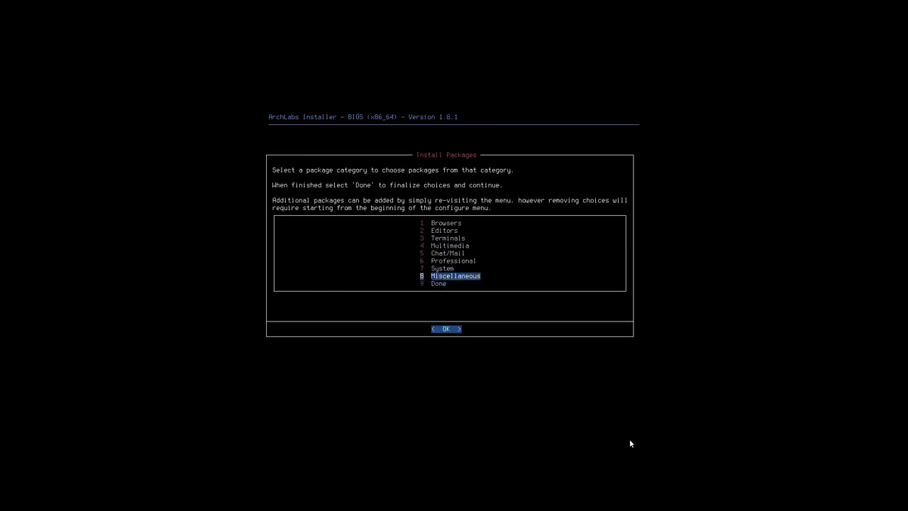
key("Return")
key("Down")
key("Down")
key("Down")
key("Return")
key("Return")
key("Down")
key("Down")
key("Down")
key("Down")
key("Return")
key("Down")
key("Return")
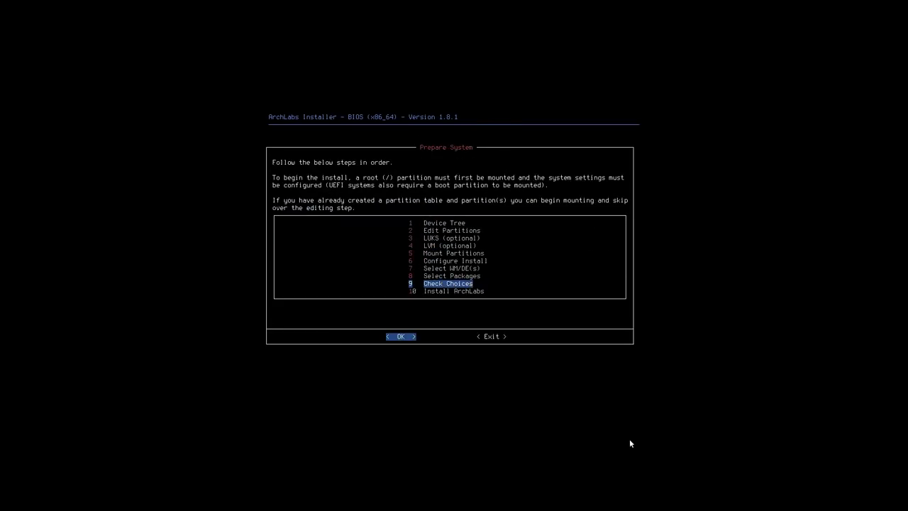
key("Return")
key("Down")
key("Down")
key("Down")
key("Down")
key("Down")
key("Down")
key("Down")
key("Down")
key("Down")
key("Down")
key("Down")
key("Down")
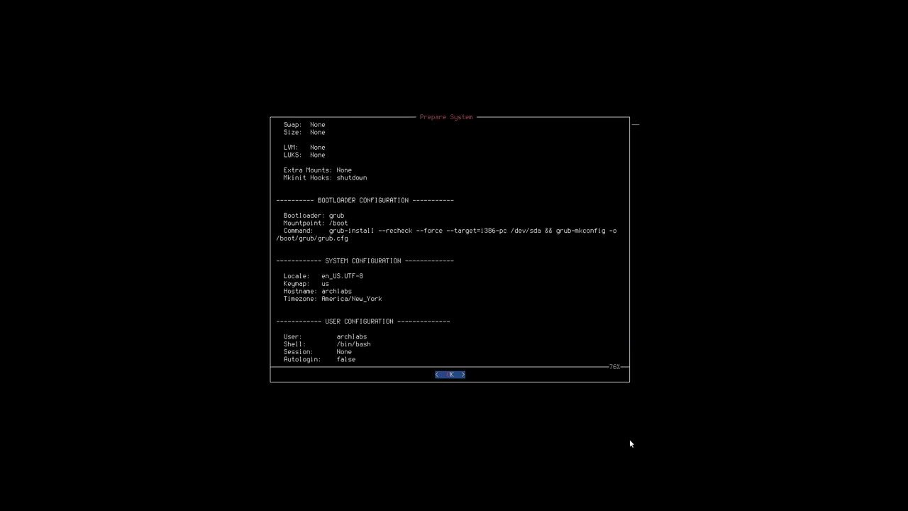
key("Down")
key("Down")
key("Down")
key("Down")
key("Down")
key("Down")
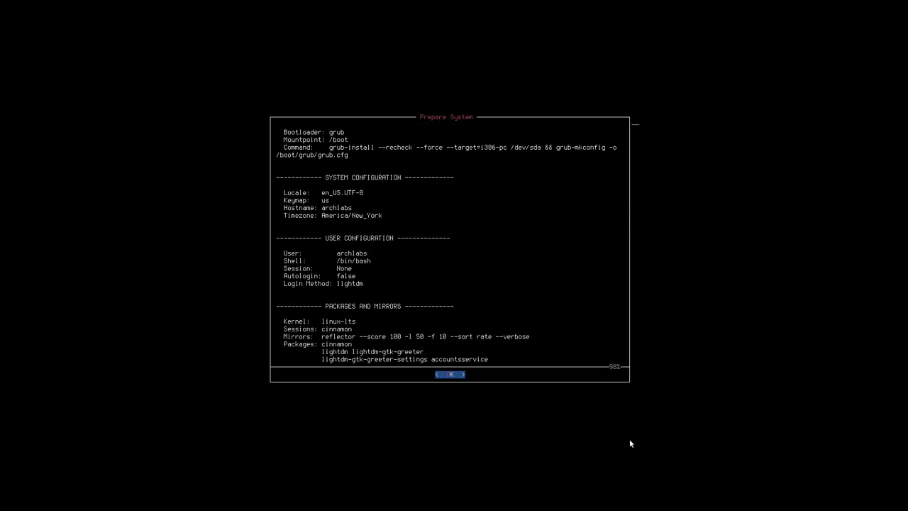
key("Return")
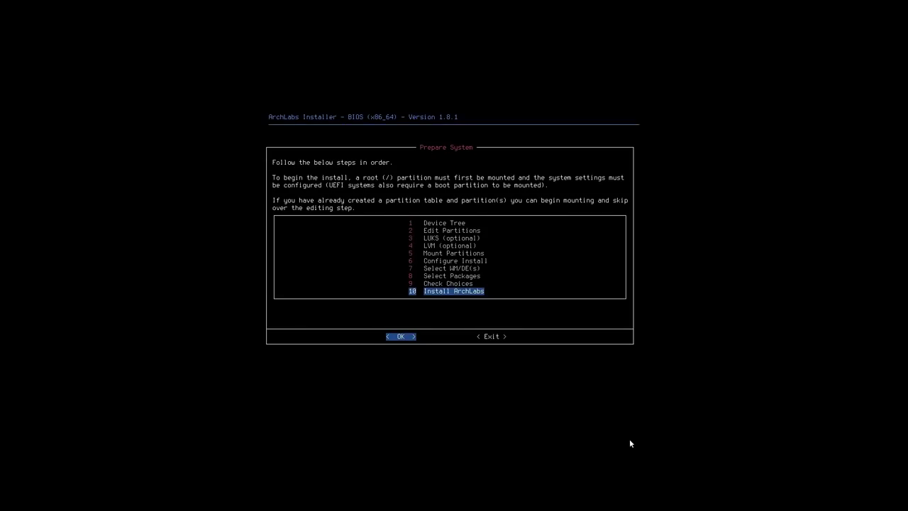
key("Return")
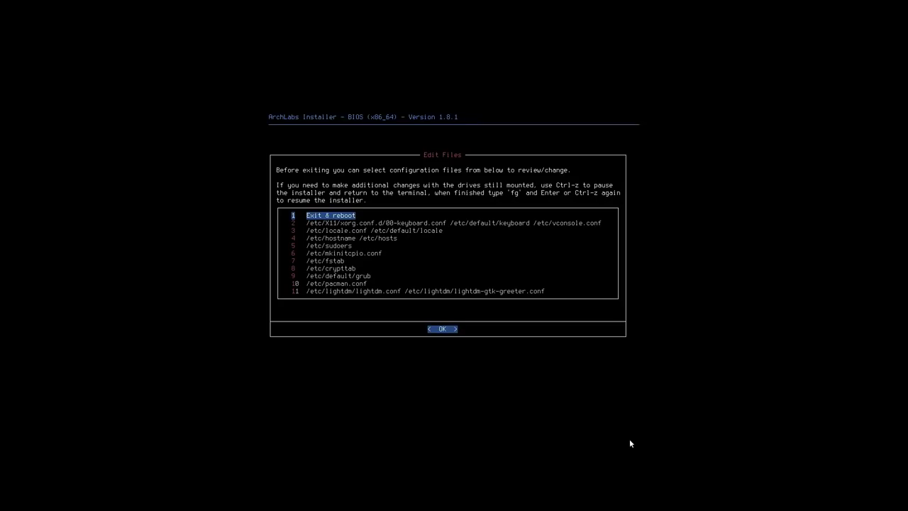
Move to the lightdm configuration files entry in the Edit Files list.
key("Down")
key("Down")
key("Down")
key("Down")
key("Down")
key("Down")
key("Down")
key("Down")
key("Down")
key("Down")
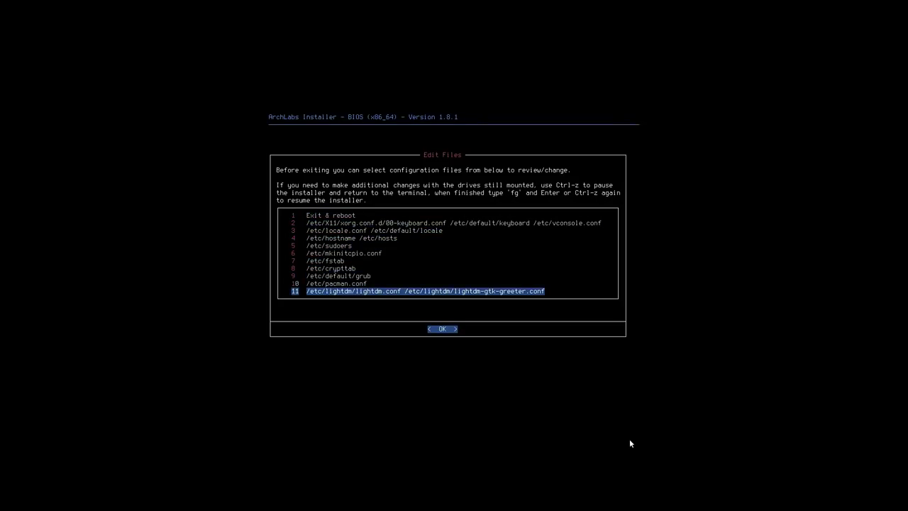
Open lightdm.conf and lightdm-gtk-greeter.conf, suspend to a shell, and type 'shutdown -h now'.
key("Return")
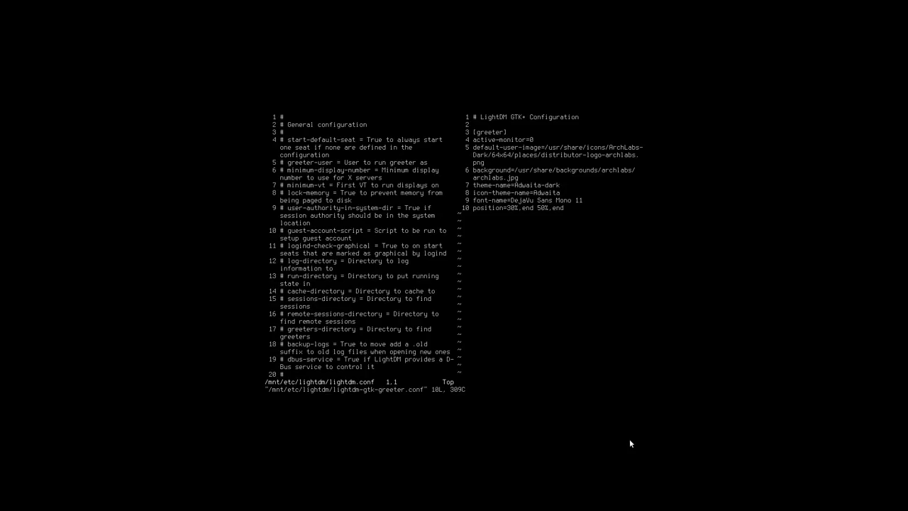
key("ctrl+z")
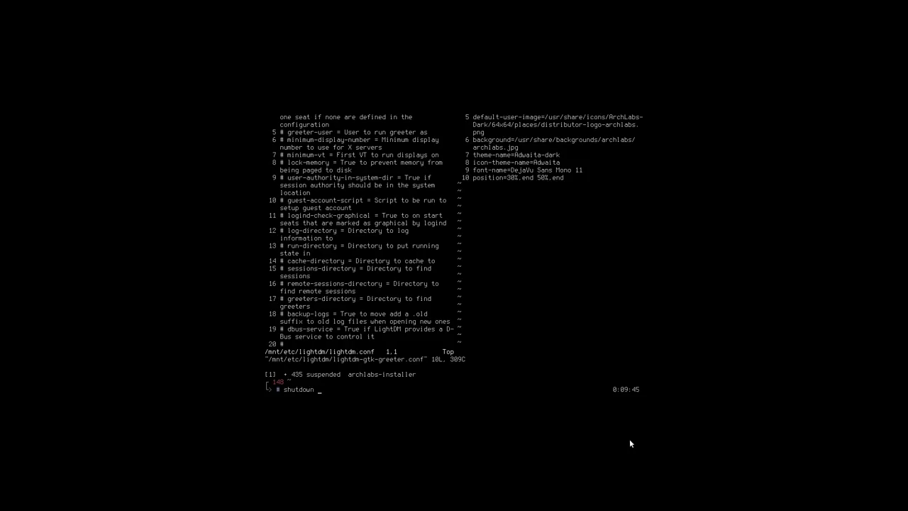
type("-h now")
Power off, boot the installed system and enter the user's password at the LightDM greeter.
key("Return")
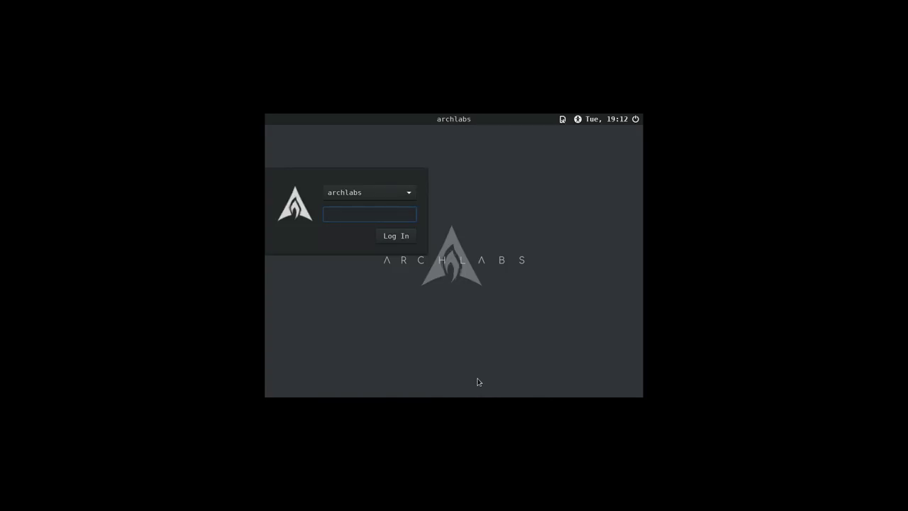
type("archlabs")
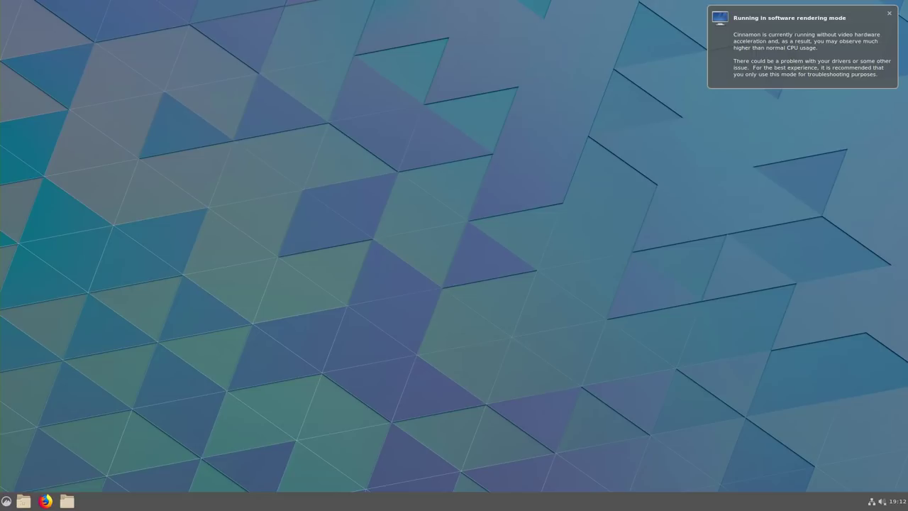
Dismiss the software rendering notification and open the Cinnamon application menu.
left_click(889, 14)
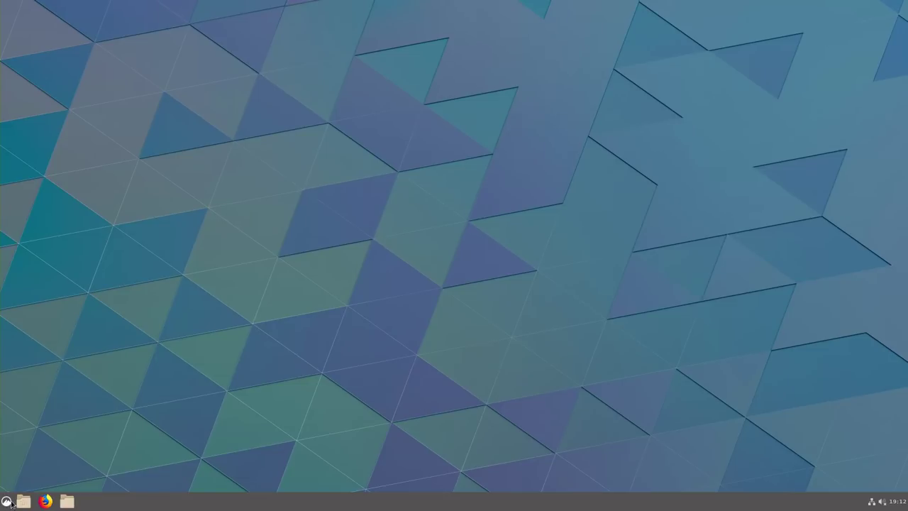
left_click(6, 501)
left_click(6, 501)
left_click(6, 501)
left_click(93, 336)
left_click(497, 366)
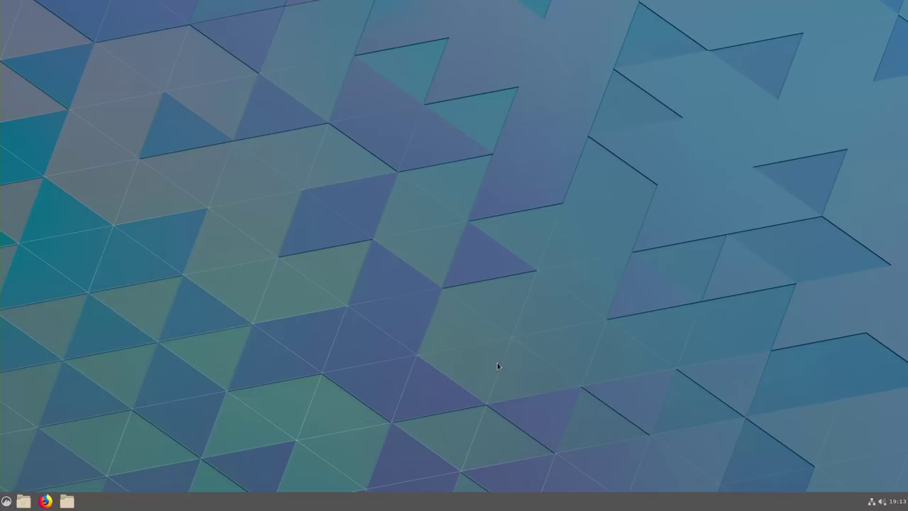